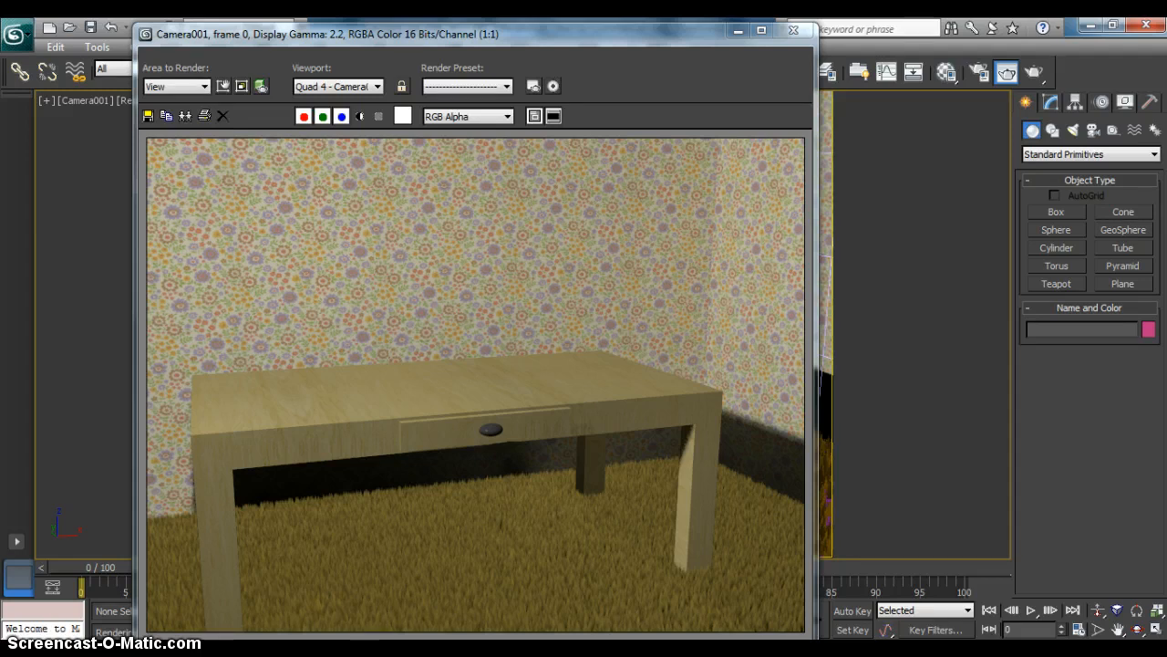
Step: Delete the omni light placed in front of the table
{"action": "left_click", "coordinate": [636, 372]}
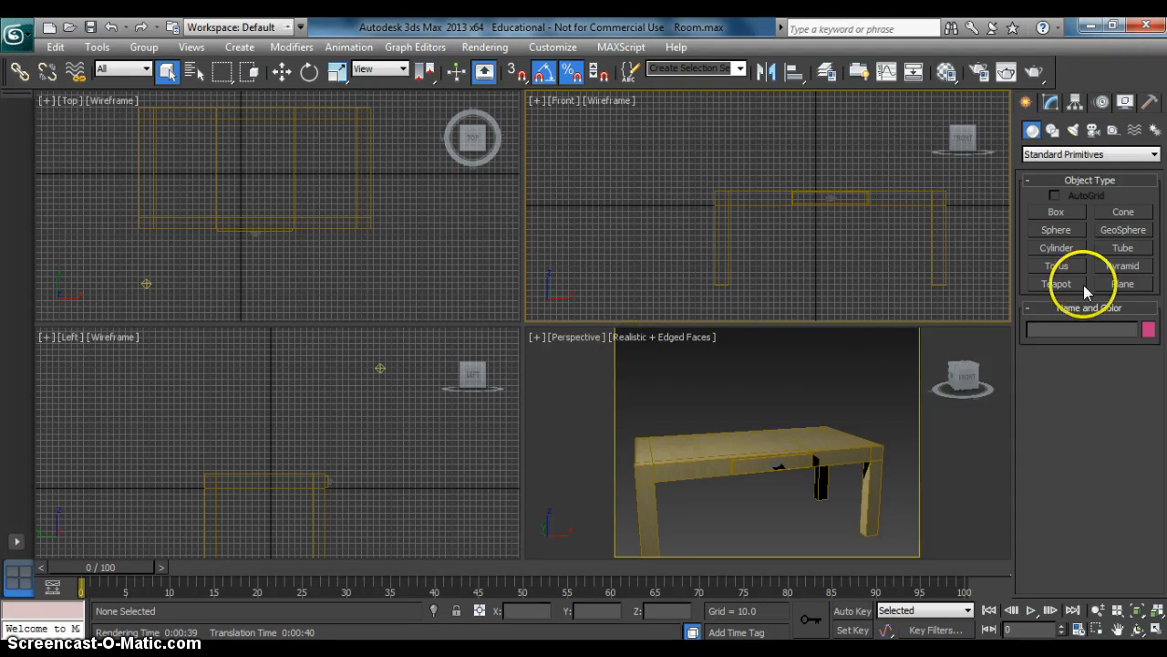
{"action": "left_click", "coordinate": [345, 218]}
{"action": "scroll", "coordinate": [345, 221], "scroll_direction": "down", "scroll_amount": 3}
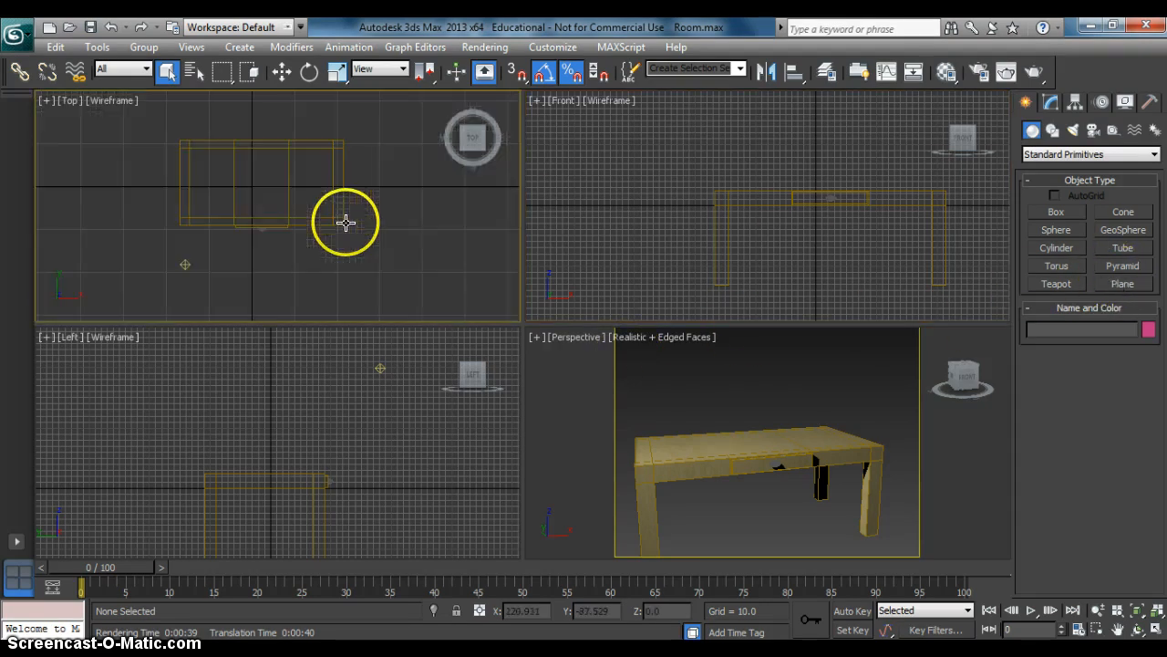
{"action": "scroll", "coordinate": [345, 221], "scroll_direction": "down", "scroll_amount": 2}
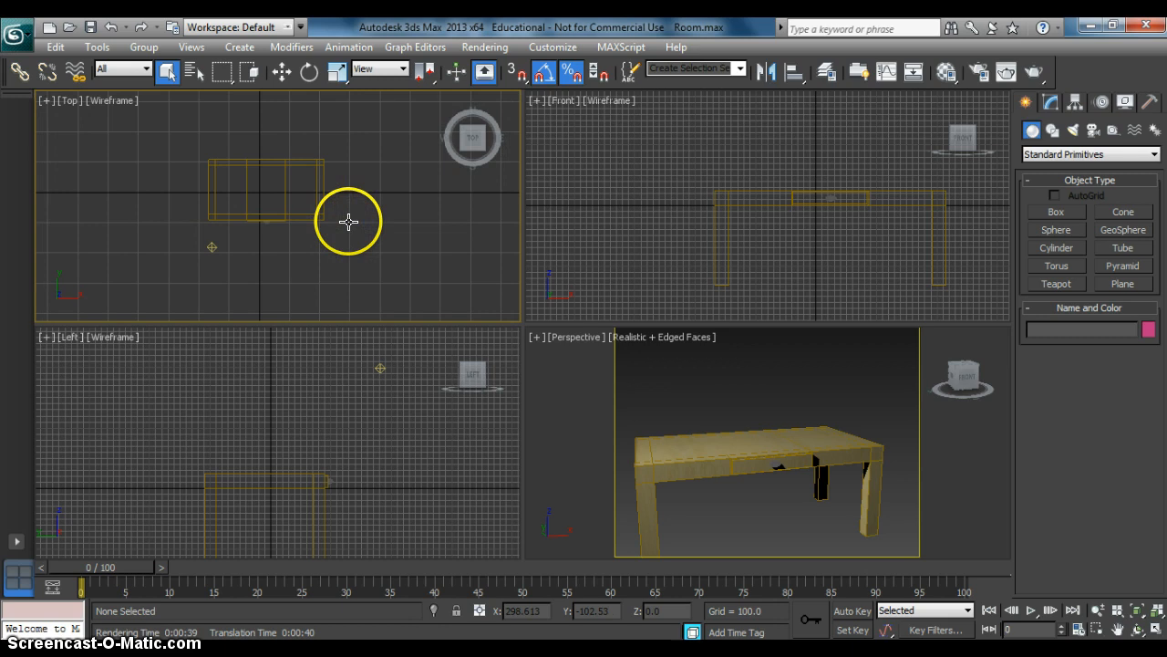
{"action": "left_click", "coordinate": [288, 469]}
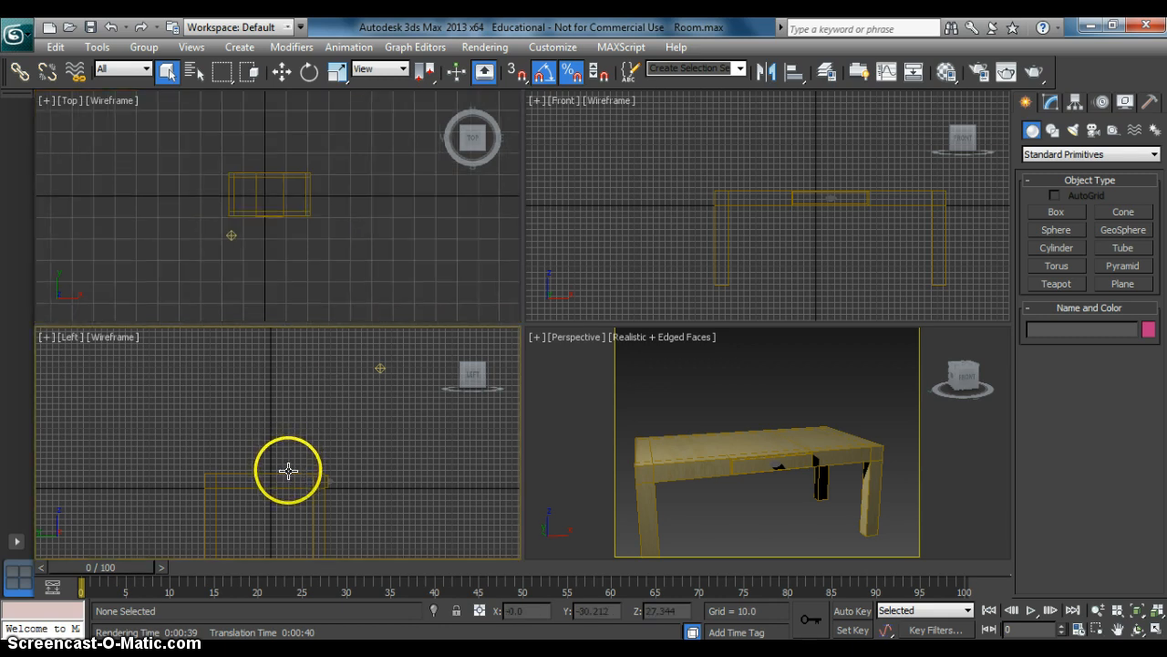
{"action": "scroll", "coordinate": [288, 469], "scroll_direction": "down", "scroll_amount": 2}
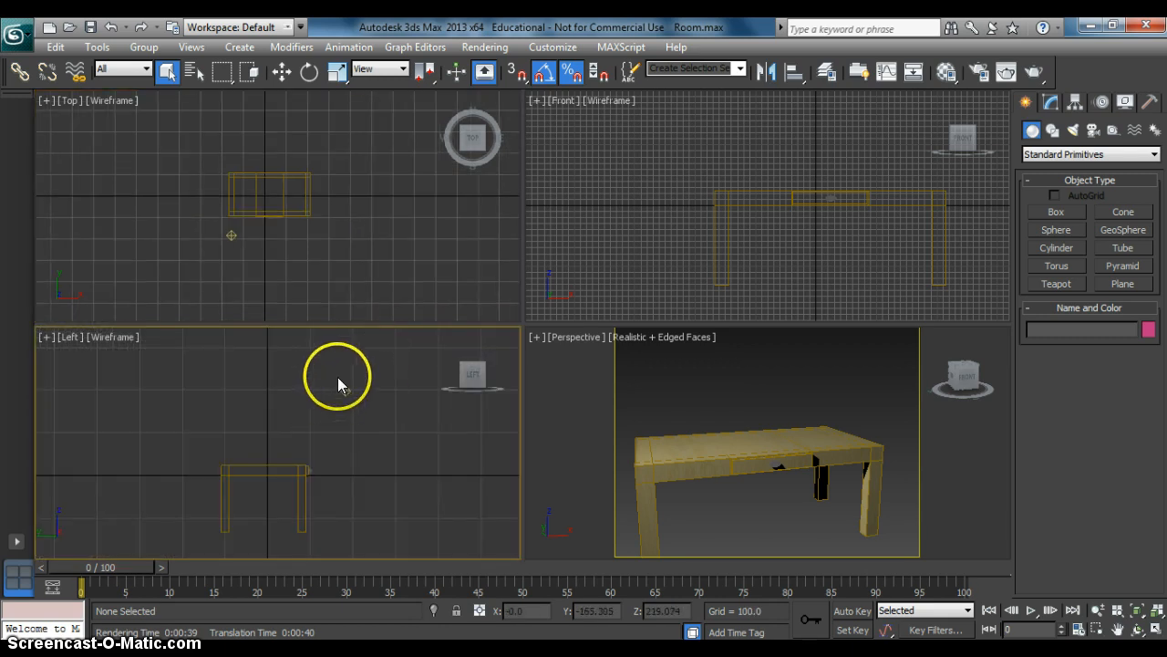
{"action": "left_click", "coordinate": [351, 388]}
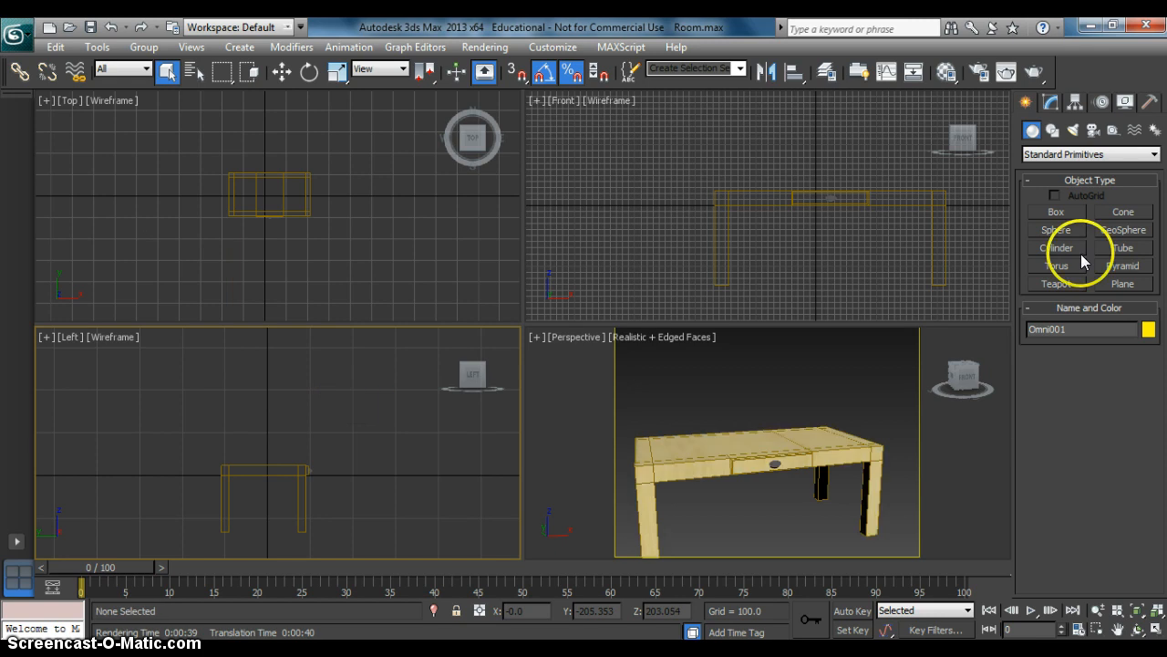
Step: Draw an upright wall plane around the table in the Front view, about 621 long and 985 wide
{"action": "left_click", "coordinate": [1129, 284]}
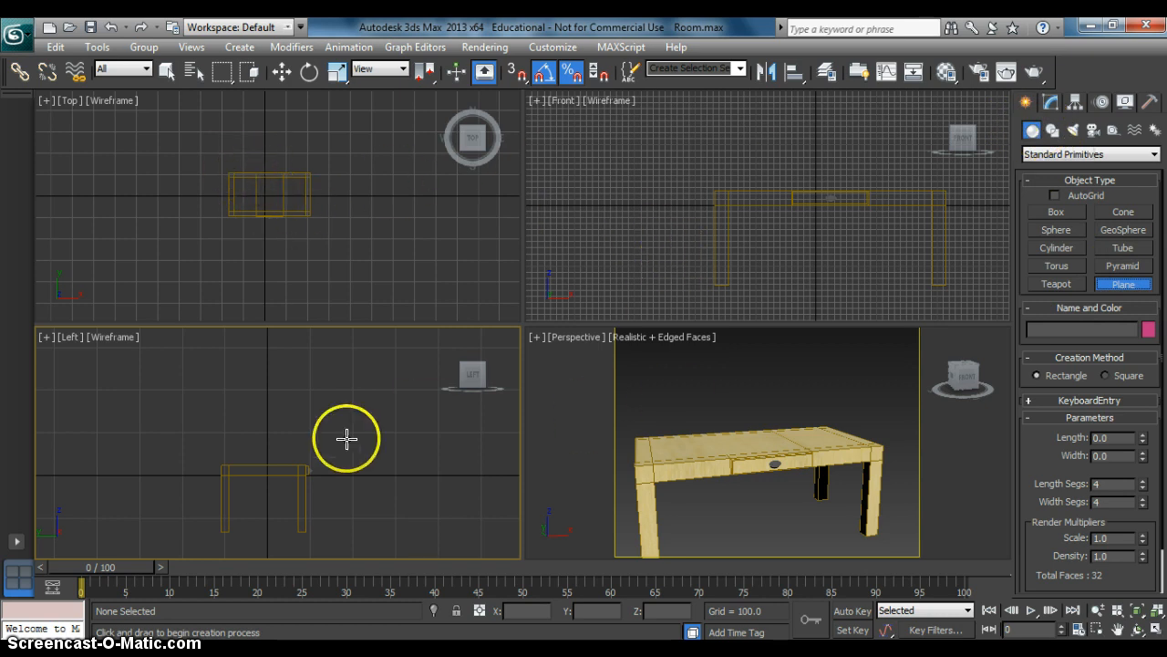
{"action": "left_click", "coordinate": [656, 263]}
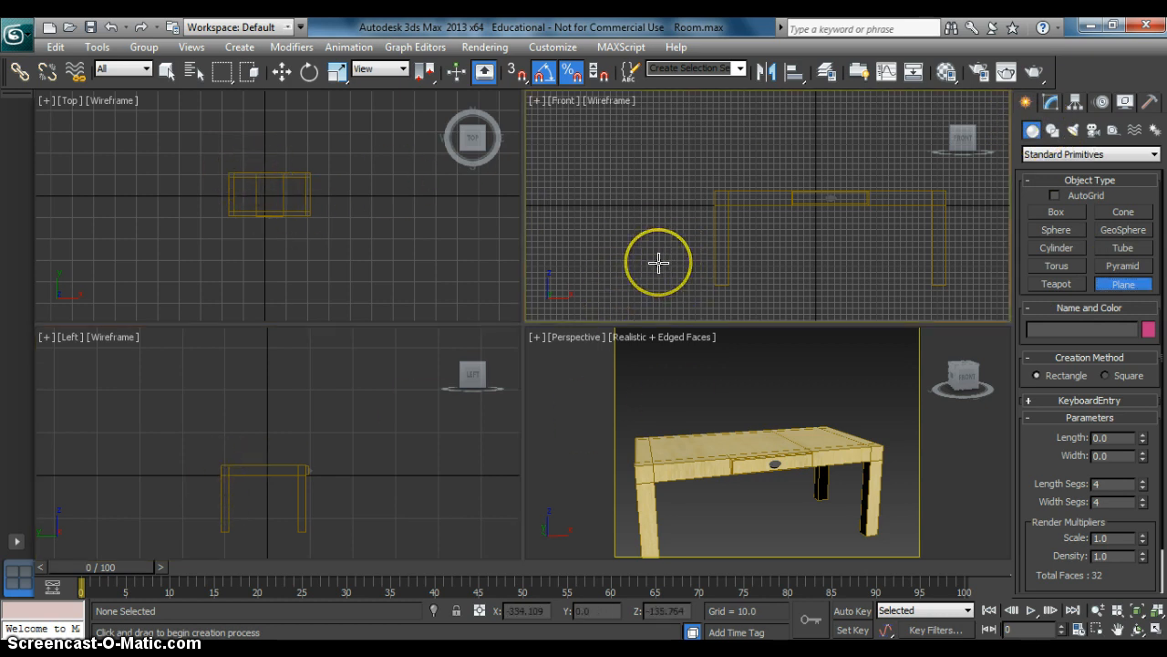
{"action": "scroll", "coordinate": [658, 263], "scroll_direction": "down", "scroll_amount": 4}
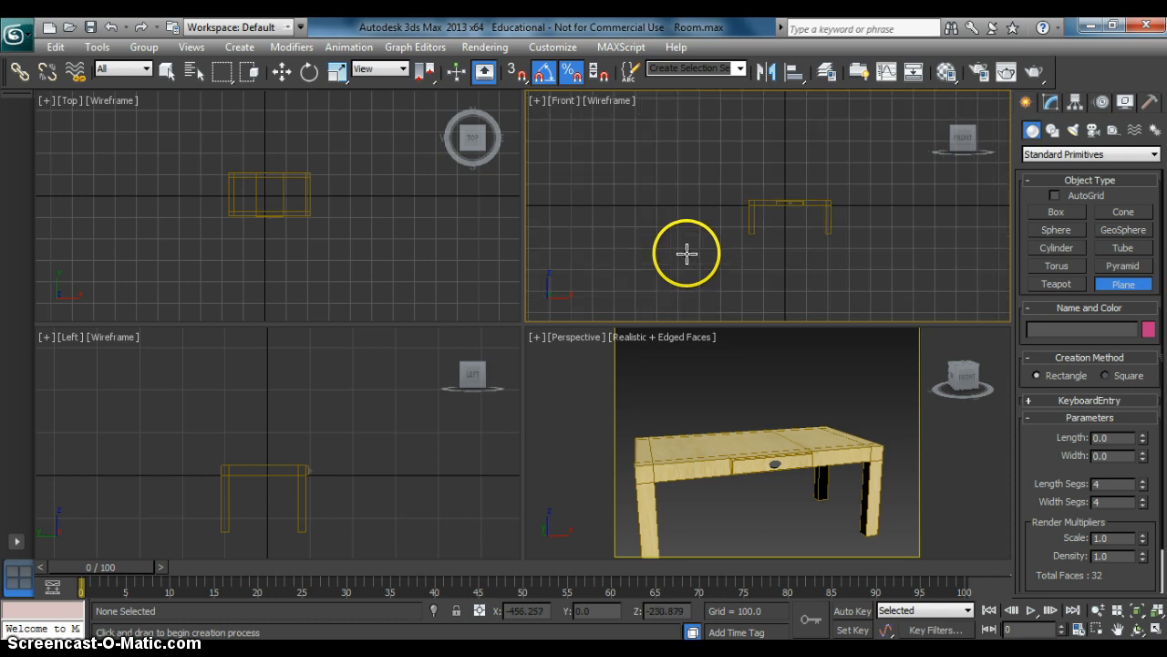
{"action": "left_click_drag", "start_coordinate": [687, 254], "coordinate": [896, 119]}
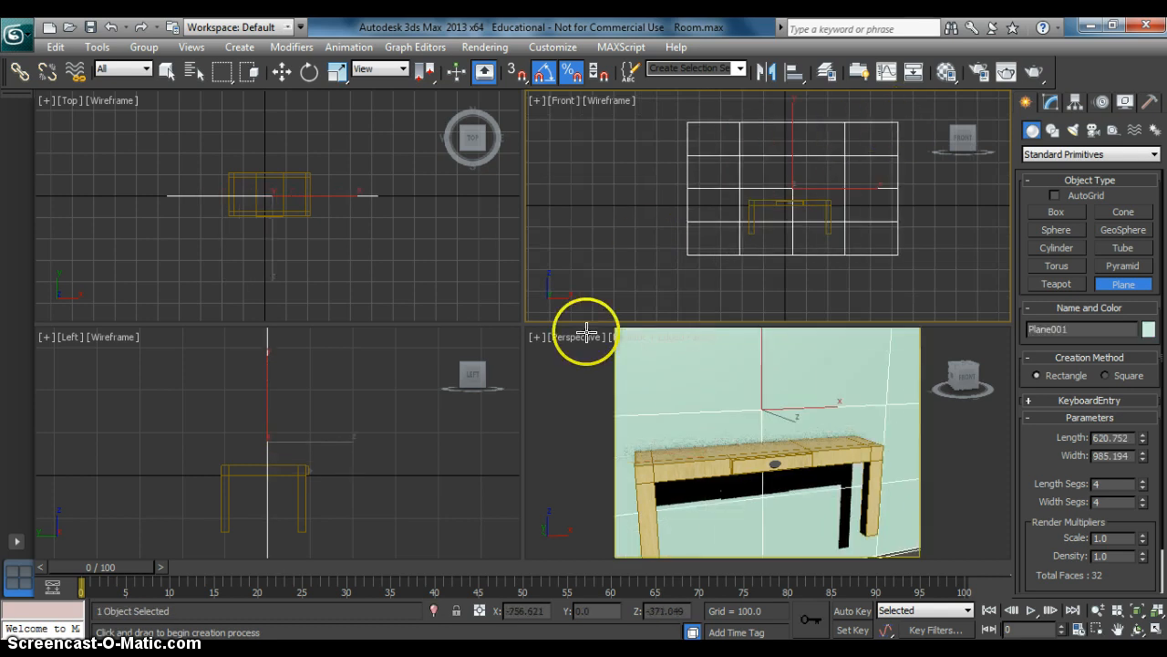
Step: Rotate a single independent copy of the wall plane 90 degrees about the vertical axis, using angle snap
{"action": "left_click", "coordinate": [622, 415]}
{"action": "scroll", "coordinate": [622, 412], "scroll_direction": "down", "scroll_amount": 4}
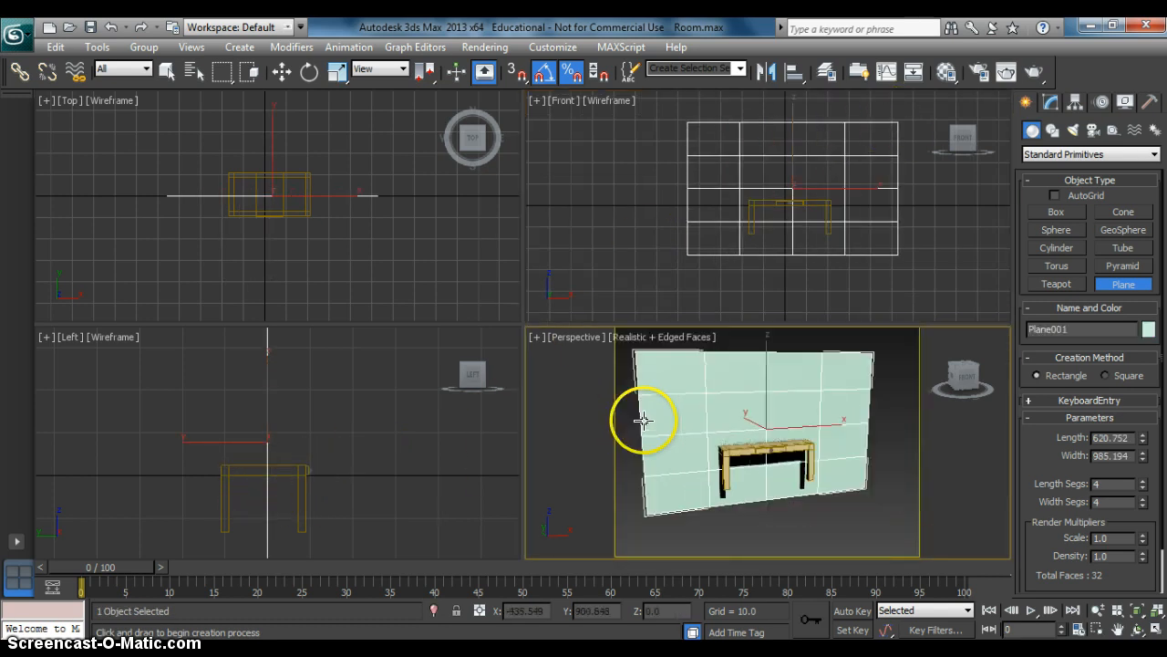
{"action": "scroll", "coordinate": [651, 423], "scroll_direction": "down", "scroll_amount": 5}
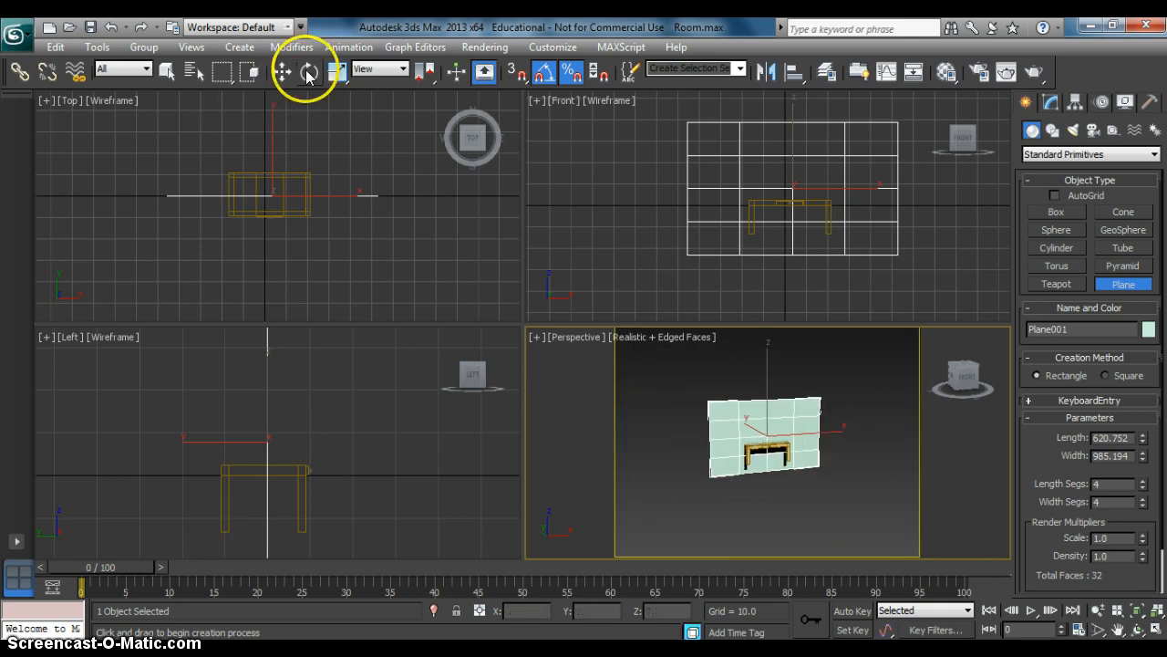
{"action": "left_click", "coordinate": [309, 71]}
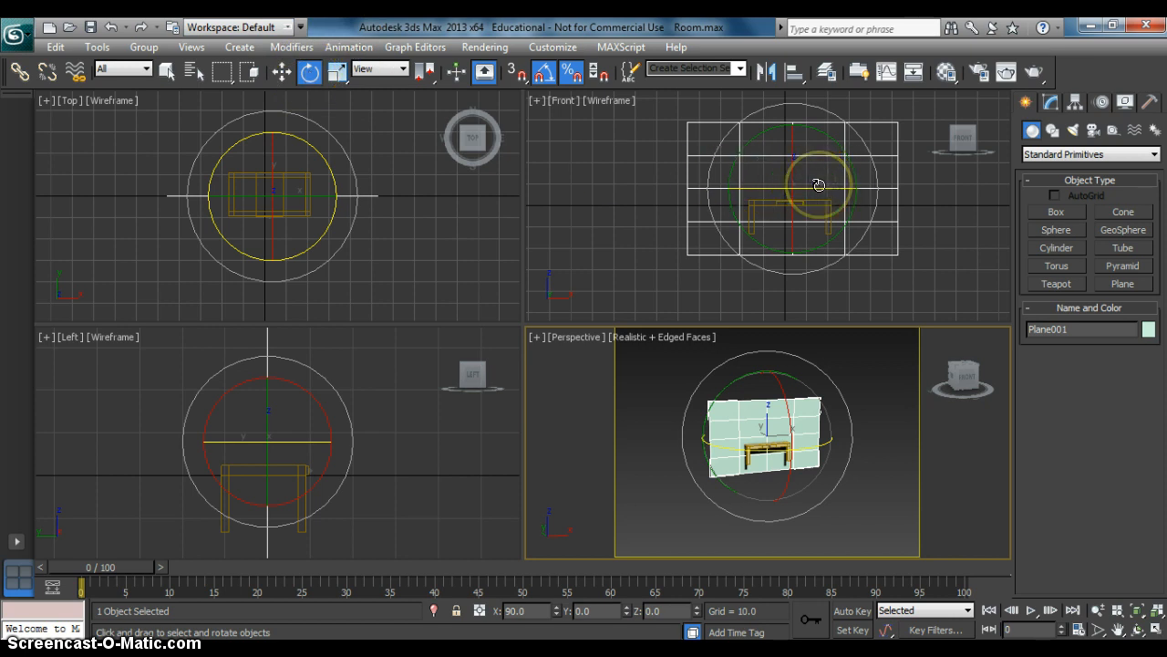
{"action": "left_click", "coordinate": [823, 184]}
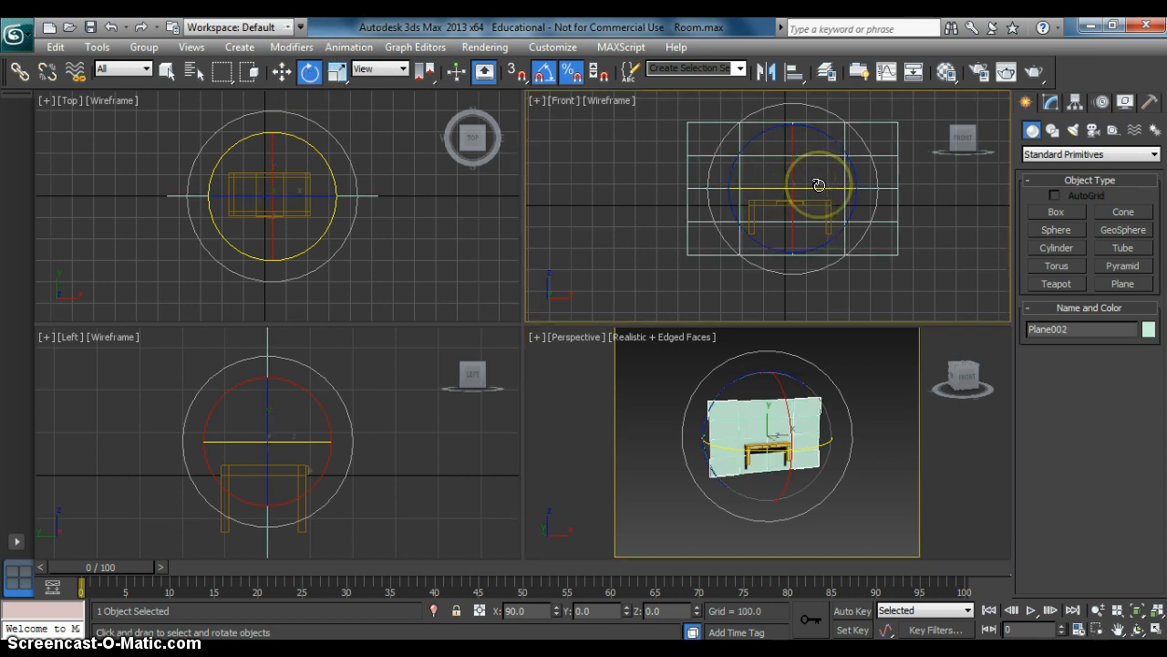
{"action": "left_click", "coordinate": [545, 75]}
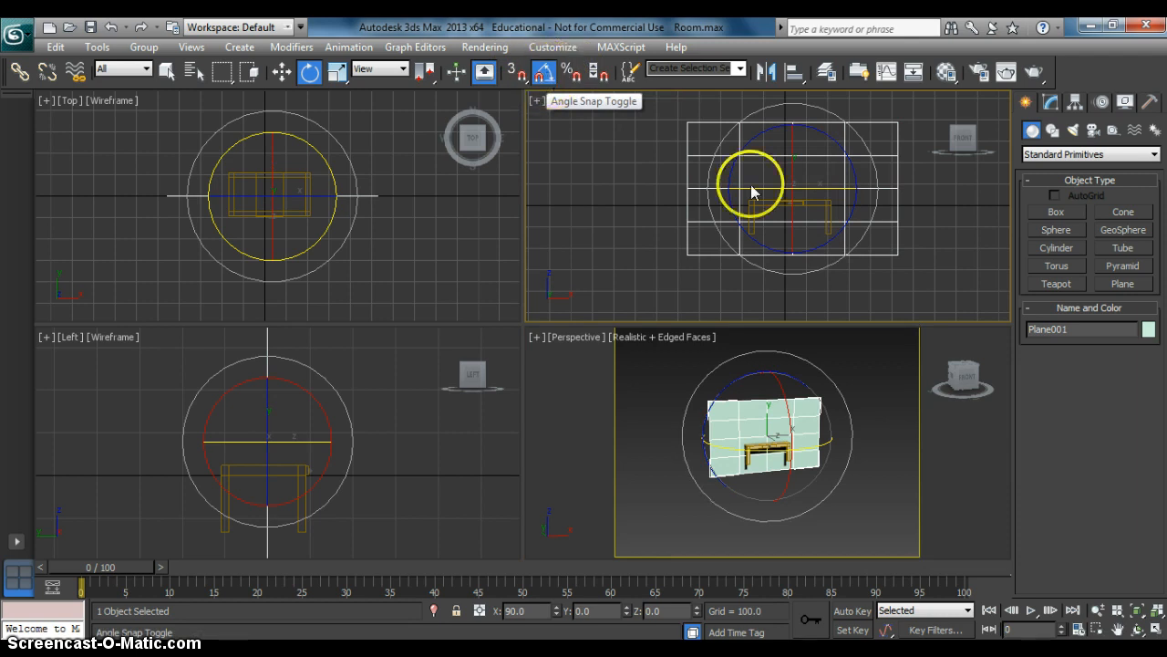
{"action": "mouse_move", "coordinate": [825, 190]}
{"action": "left_mouse_down", "text": "shift"}
{"action": "mouse_move", "coordinate": [720, 192]}
{"action": "mouse_move", "coordinate": [751, 194]}
{"action": "left_mouse_up", "text": "shift"}
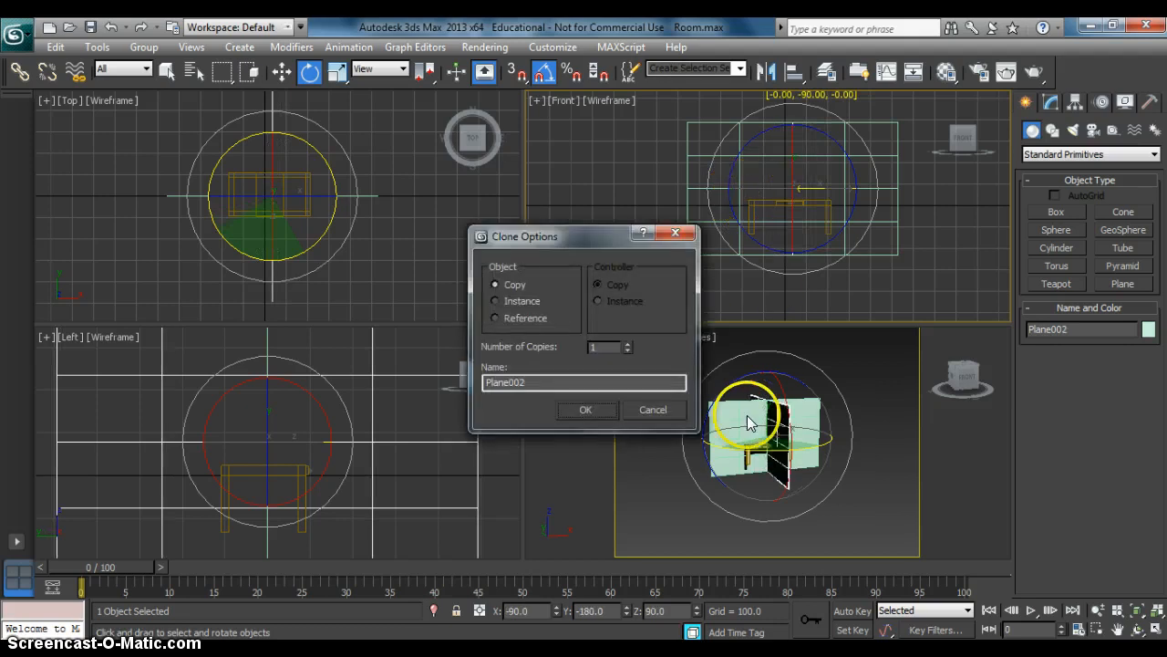
{"action": "left_click", "coordinate": [612, 404]}
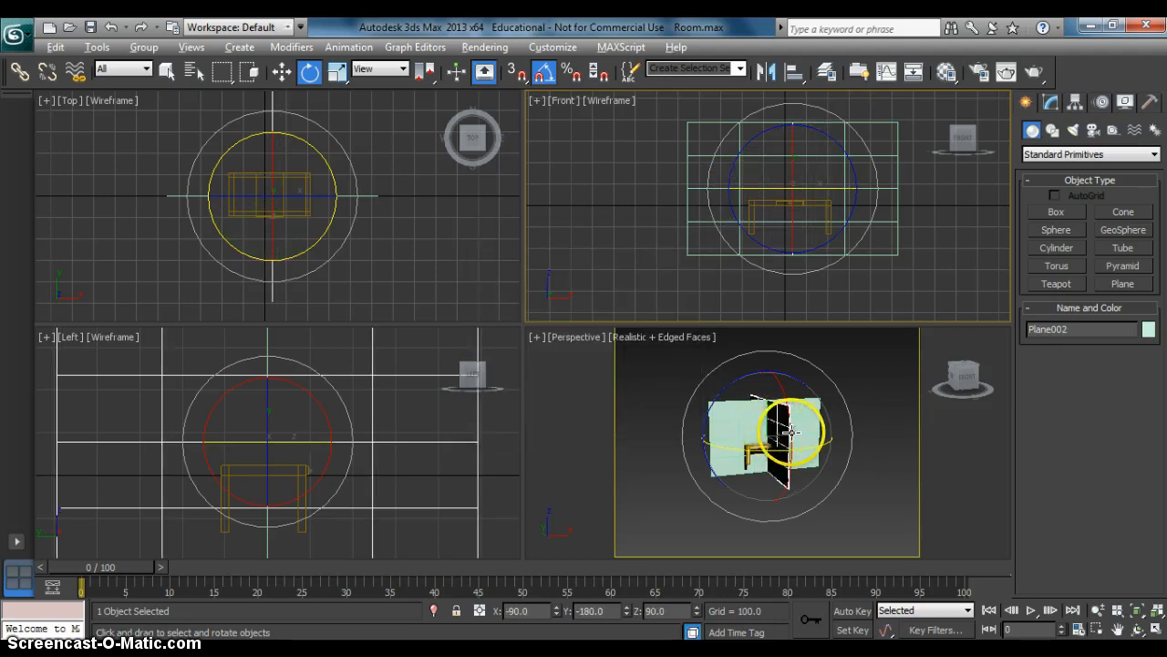
Step: Move the rotated wall copy along X to about 513, just beyond the end of the original wall plane
{"action": "left_click", "coordinate": [734, 415]}
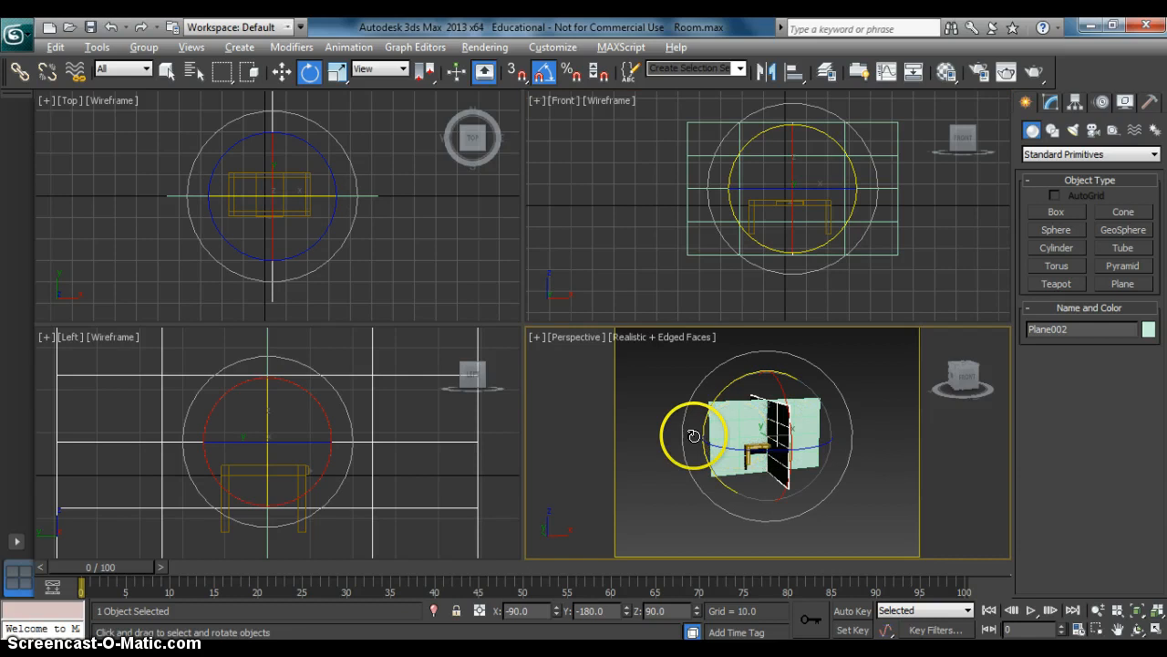
{"action": "middle_click_drag", "start_coordinate": [690, 430], "coordinate": [669, 436], "text": "alt"}
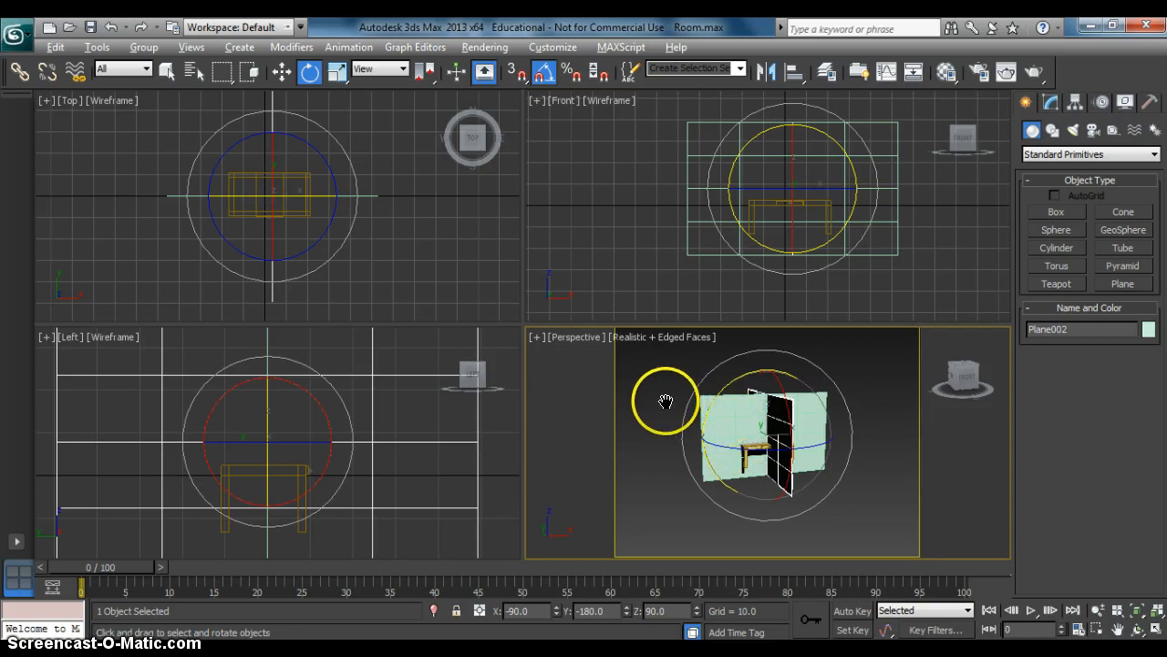
{"action": "middle_click_drag", "start_coordinate": [711, 421], "coordinate": [626, 483]}
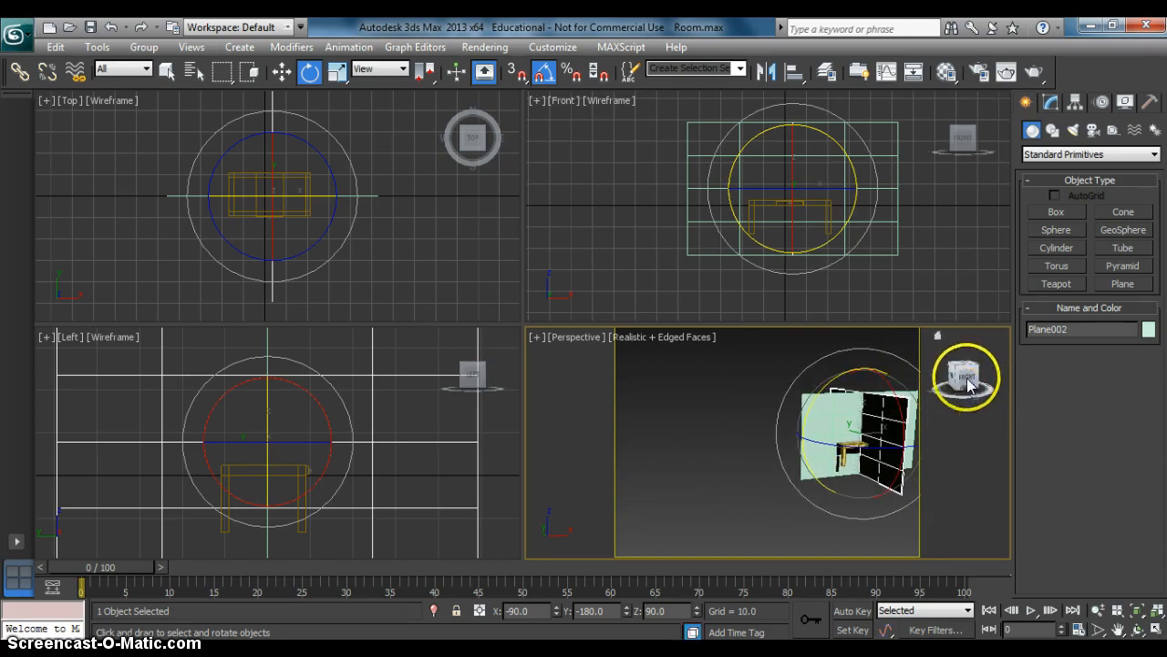
{"action": "left_click_drag", "start_coordinate": [971, 375], "coordinate": [945, 374]}
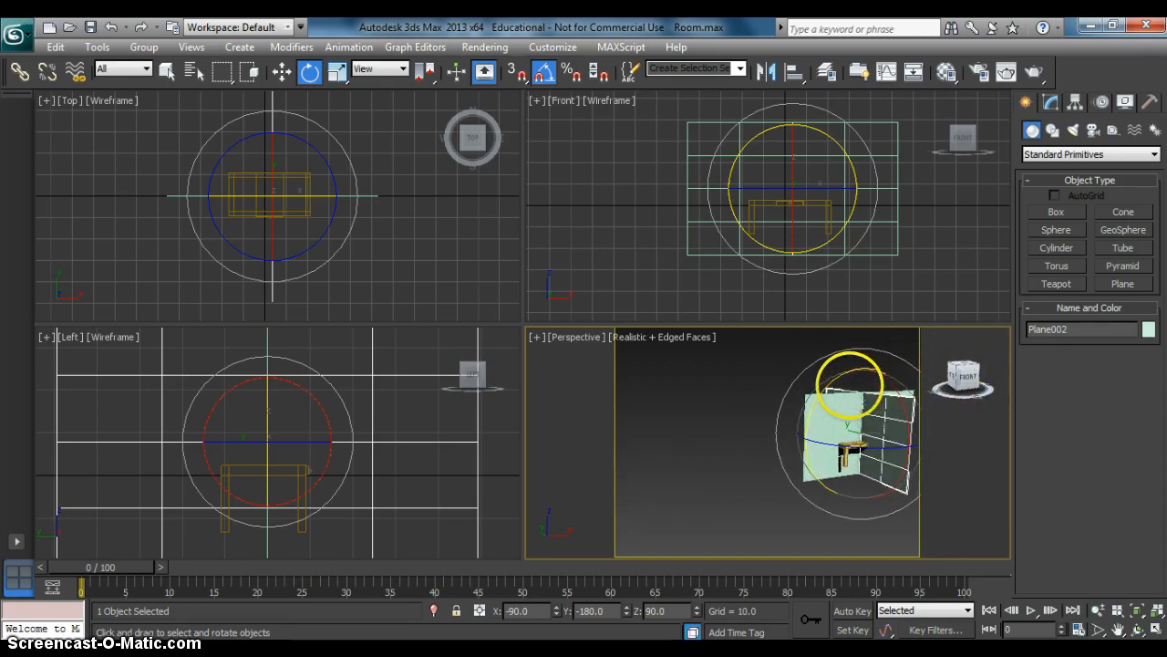
{"action": "mouse_move", "coordinate": [772, 364]}
{"action": "middle_mouse_down", "text": "alt"}
{"action": "mouse_move", "coordinate": [760, 396]}
{"action": "mouse_move", "coordinate": [751, 370]}
{"action": "mouse_move", "coordinate": [773, 343]}
{"action": "mouse_move", "coordinate": [761, 346]}
{"action": "mouse_move", "coordinate": [760, 382]}
{"action": "middle_mouse_up", "text": "alt"}
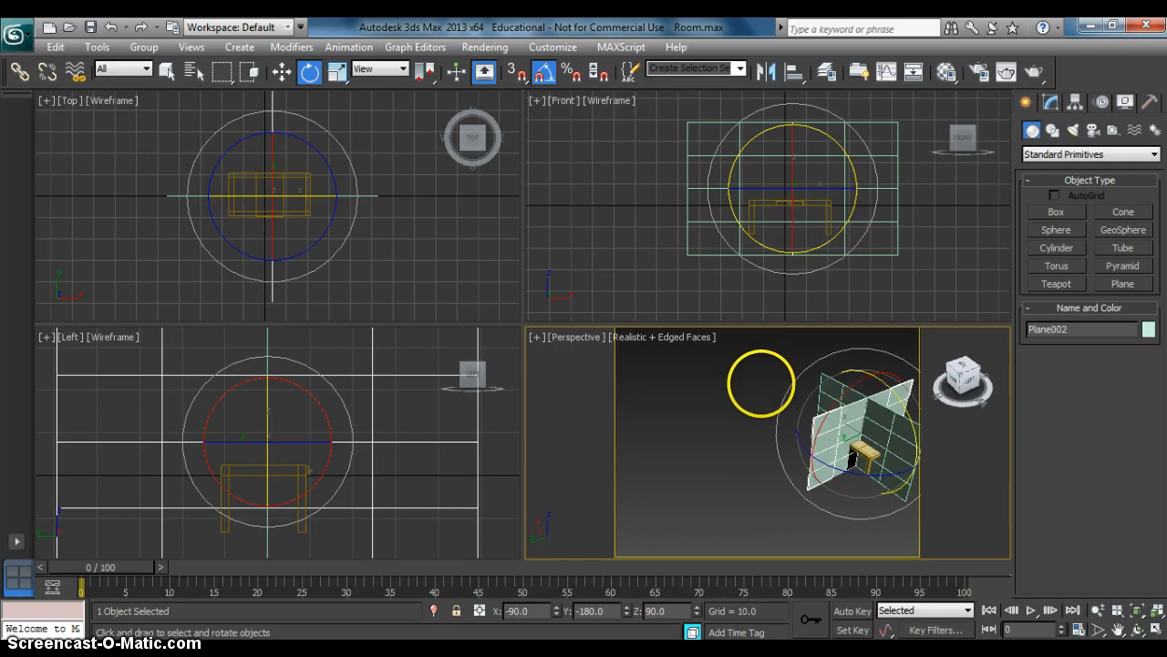
{"action": "left_click", "coordinate": [282, 71]}
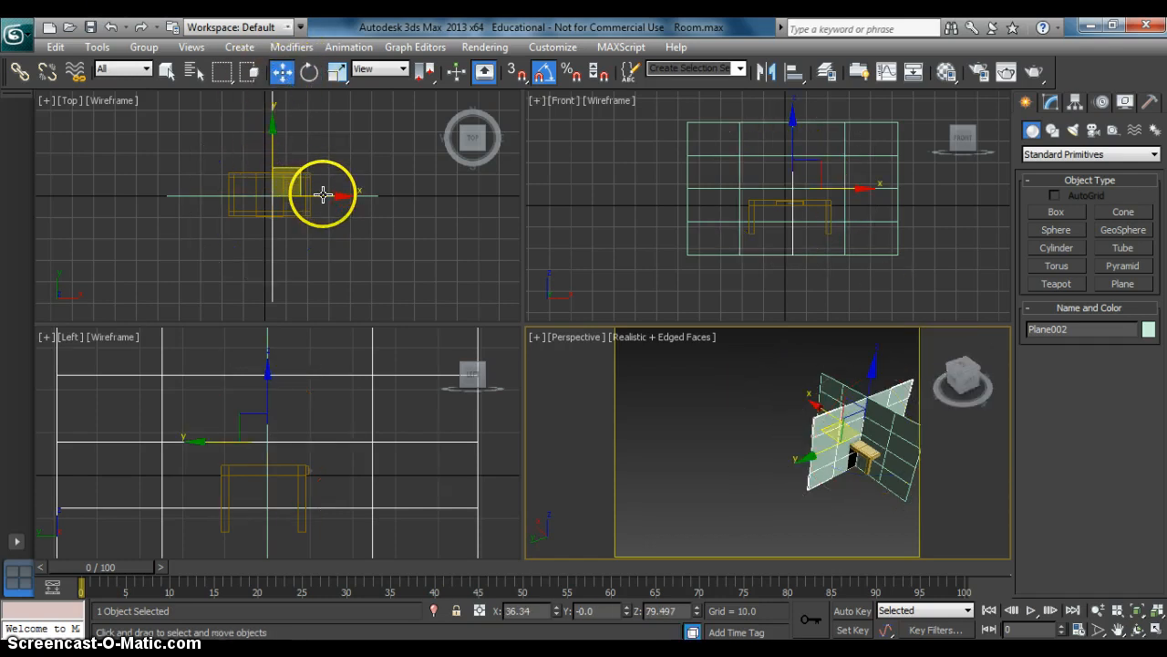
{"action": "left_click_drag", "start_coordinate": [323, 194], "coordinate": [451, 198]}
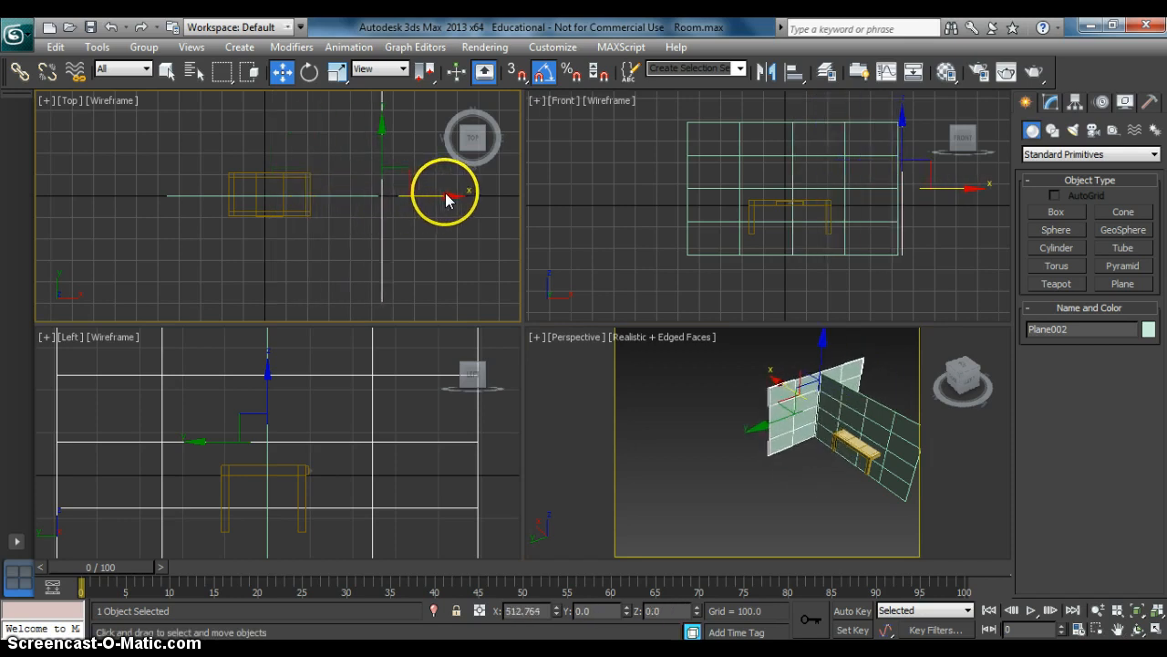
Step: Move the original wall plane back along Y to about 505, behind the table and at the side wall's end
{"action": "left_click", "coordinate": [341, 193]}
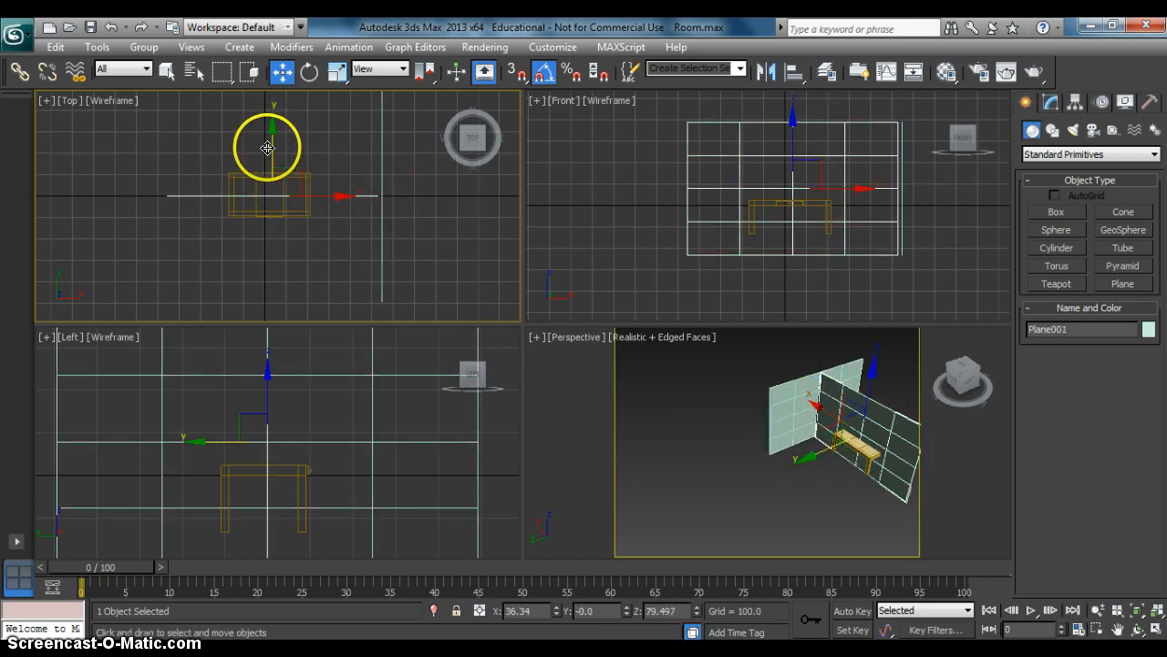
{"action": "left_click_drag", "start_coordinate": [267, 148], "coordinate": [277, 41]}
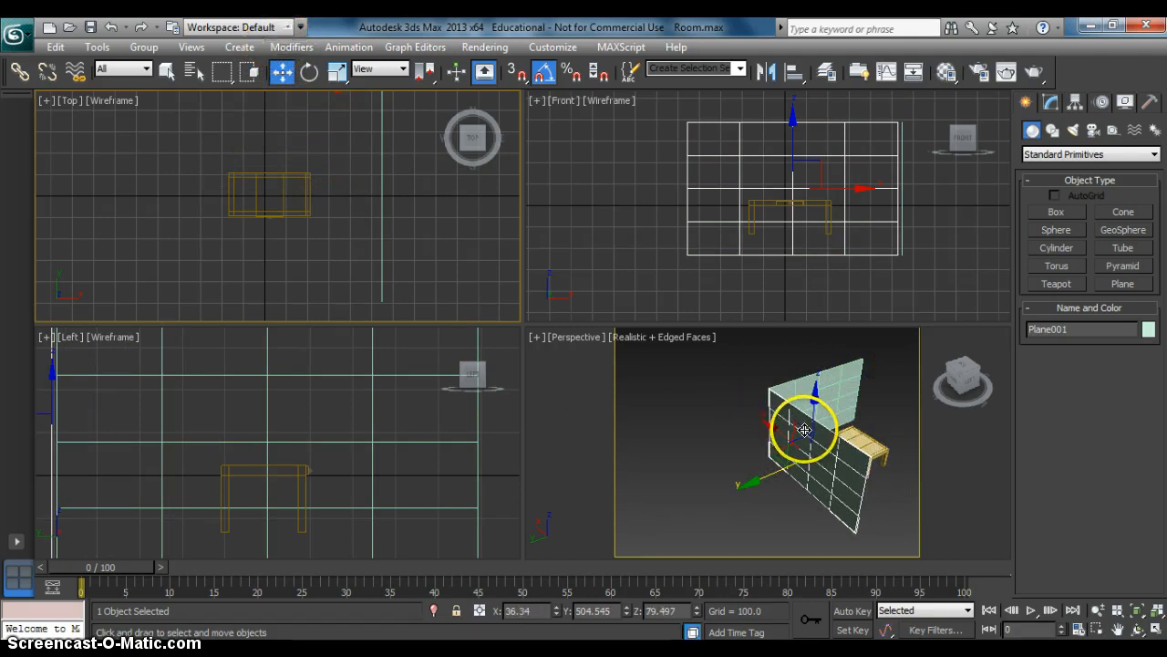
Step: Orbit and zoom the perspective view to examine the corner formed by the two walls from the table's front side
{"action": "middle_click_drag", "start_coordinate": [802, 428], "coordinate": [776, 416]}
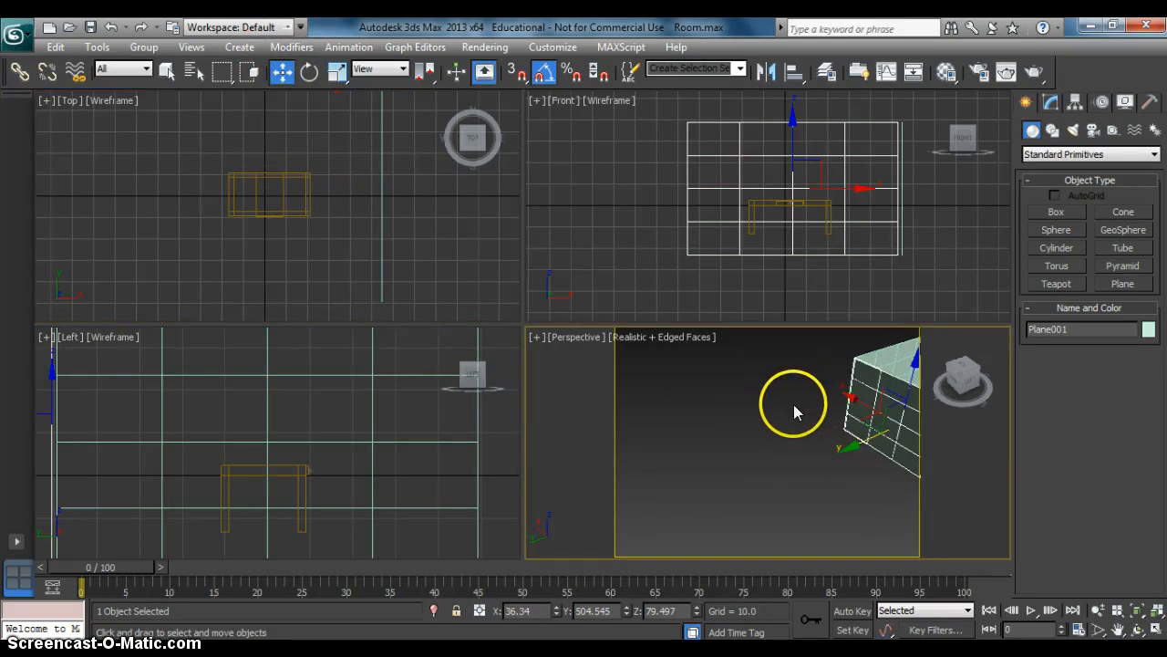
{"action": "middle_click_drag", "start_coordinate": [884, 424], "coordinate": [738, 431]}
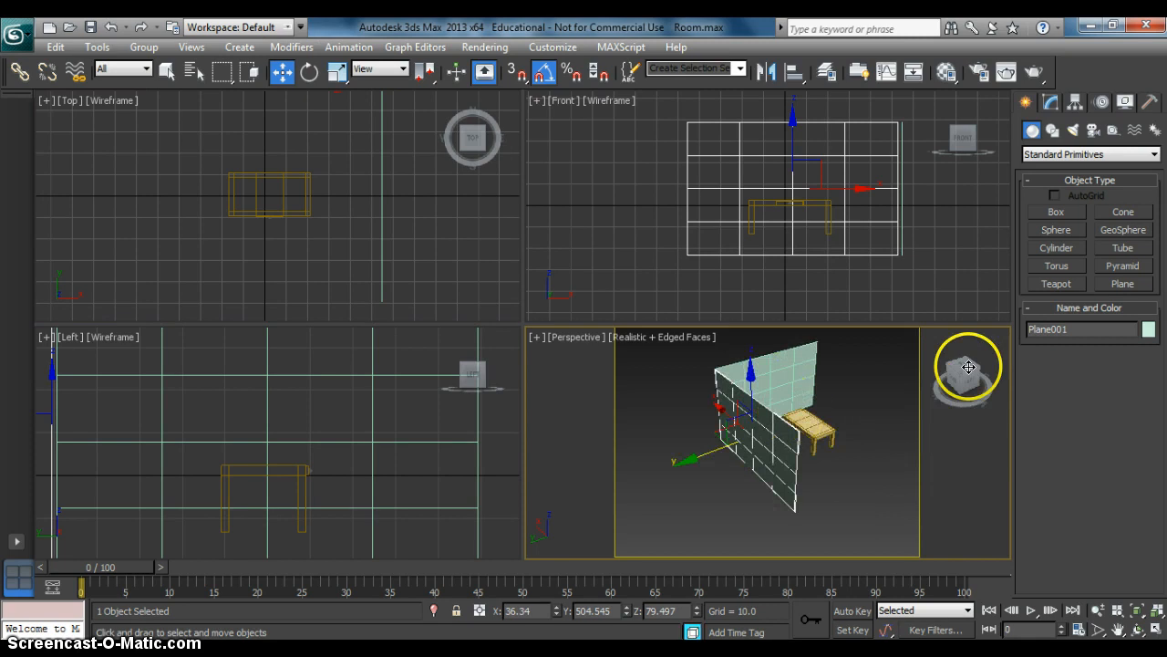
{"action": "left_click", "coordinate": [945, 402]}
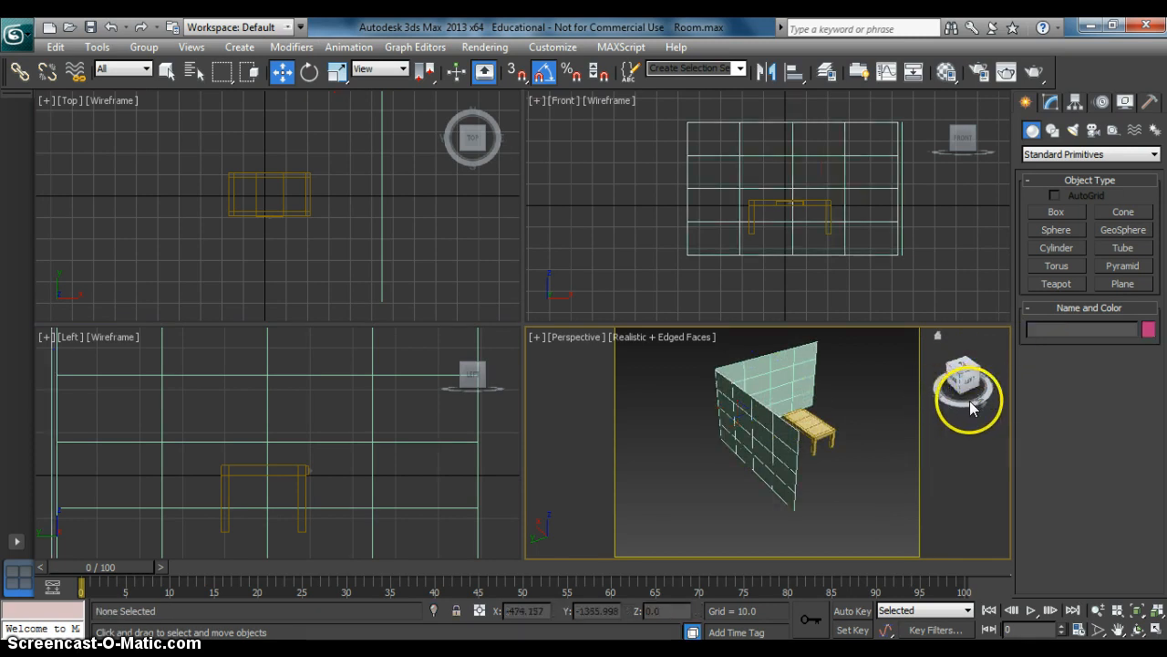
{"action": "left_click_drag", "start_coordinate": [953, 391], "coordinate": [970, 387]}
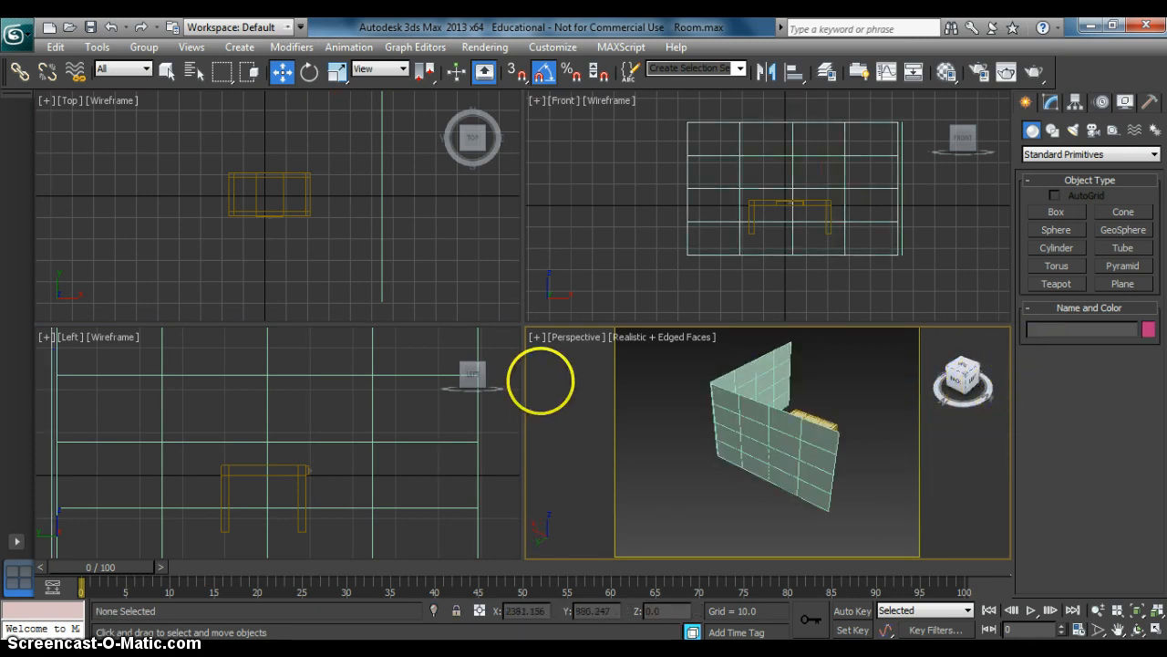
{"action": "left_click", "coordinate": [1138, 635]}
{"action": "left_click_drag", "start_coordinate": [852, 476], "coordinate": [606, 441]}
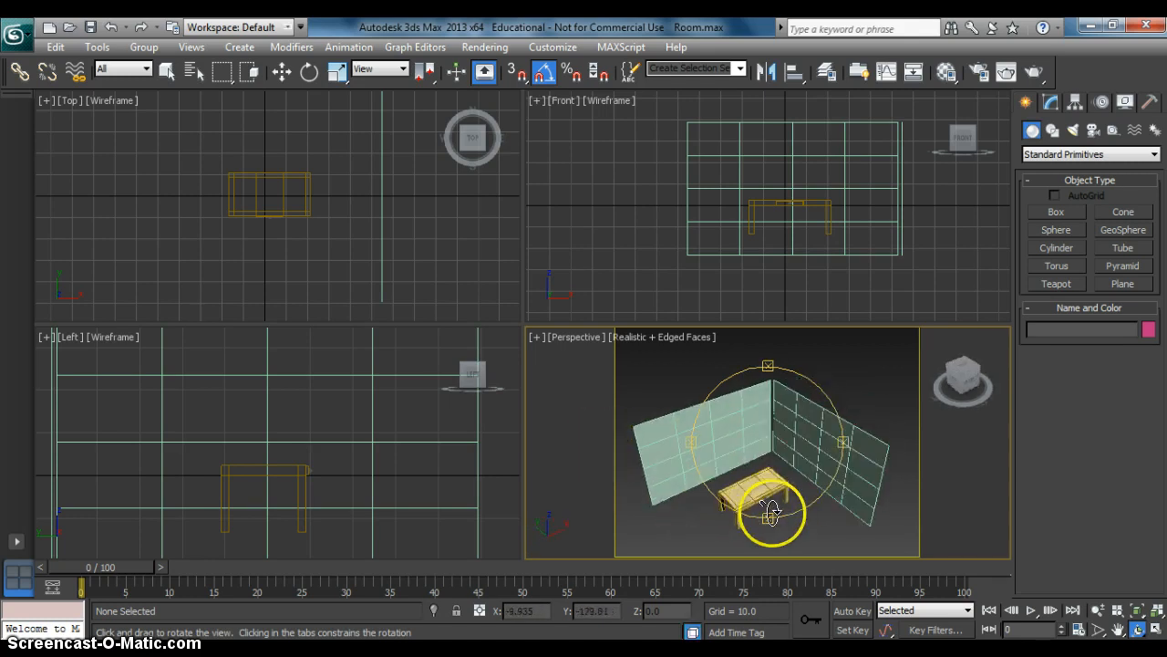
{"action": "left_click_drag", "start_coordinate": [769, 508], "coordinate": [768, 462]}
{"action": "scroll", "coordinate": [768, 462], "scroll_direction": "up", "scroll_amount": 3}
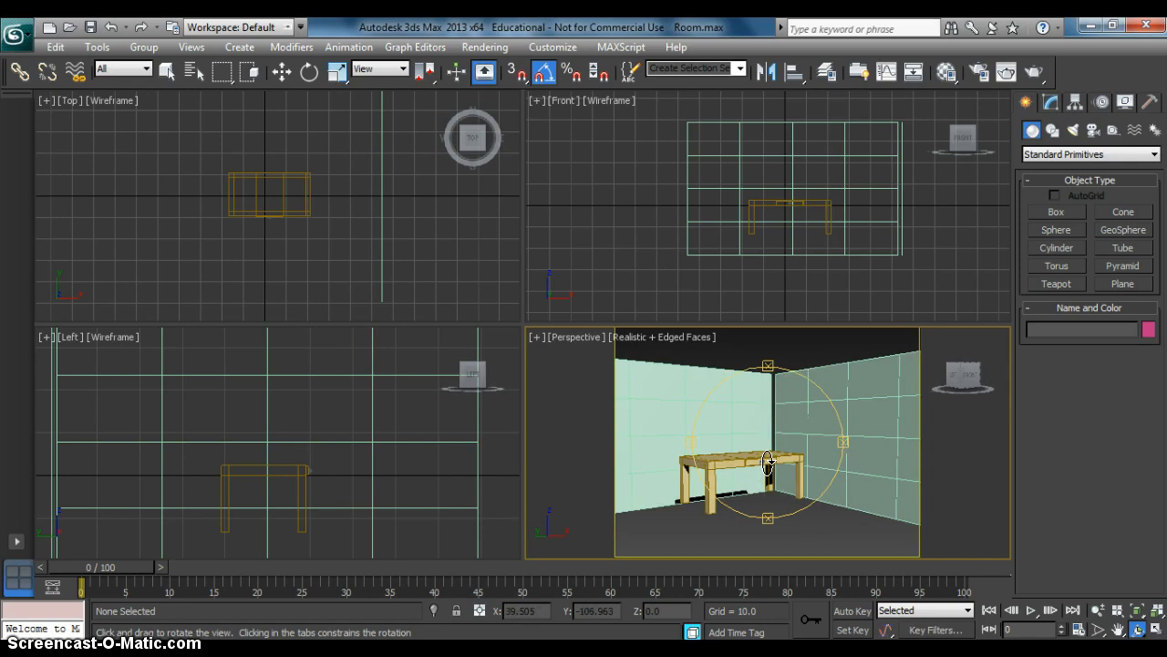
{"action": "scroll", "coordinate": [766, 463], "scroll_direction": "up", "scroll_amount": 3}
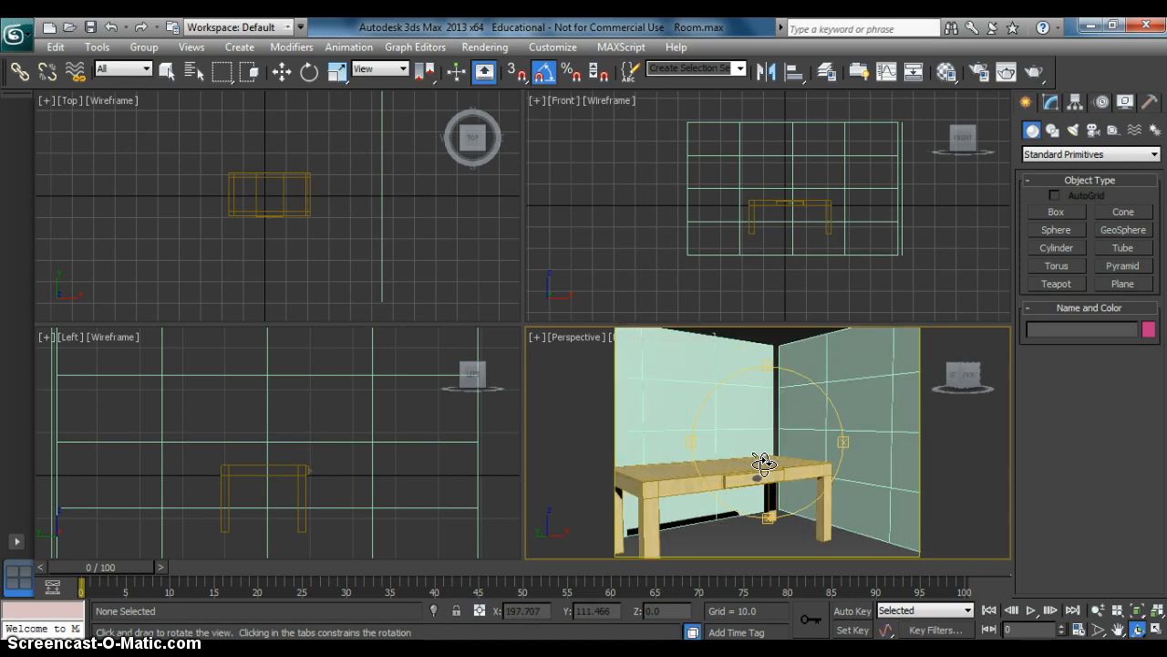
{"action": "scroll", "coordinate": [764, 463], "scroll_direction": "down", "scroll_amount": 4}
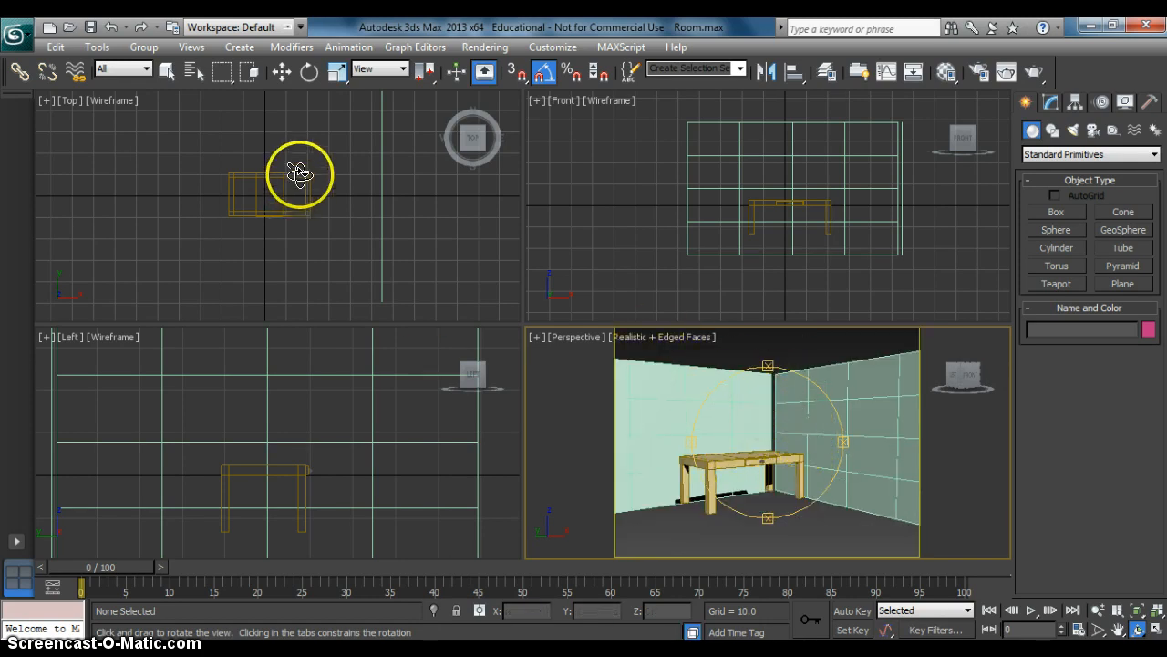
{"action": "left_click", "coordinate": [281, 71]}
{"action": "left_click", "coordinate": [306, 154]}
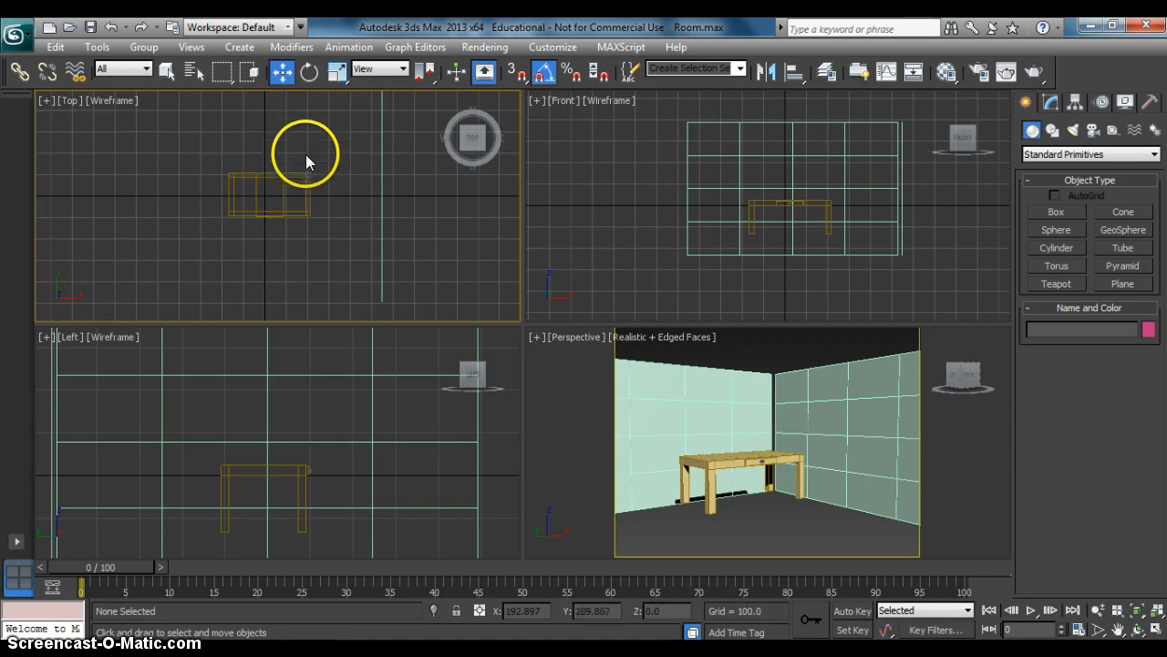
Step: Move the back wall plane about 58 units toward the table along Y, inside the side wall's end
{"action": "scroll", "coordinate": [305, 157], "scroll_direction": "down", "scroll_amount": 3}
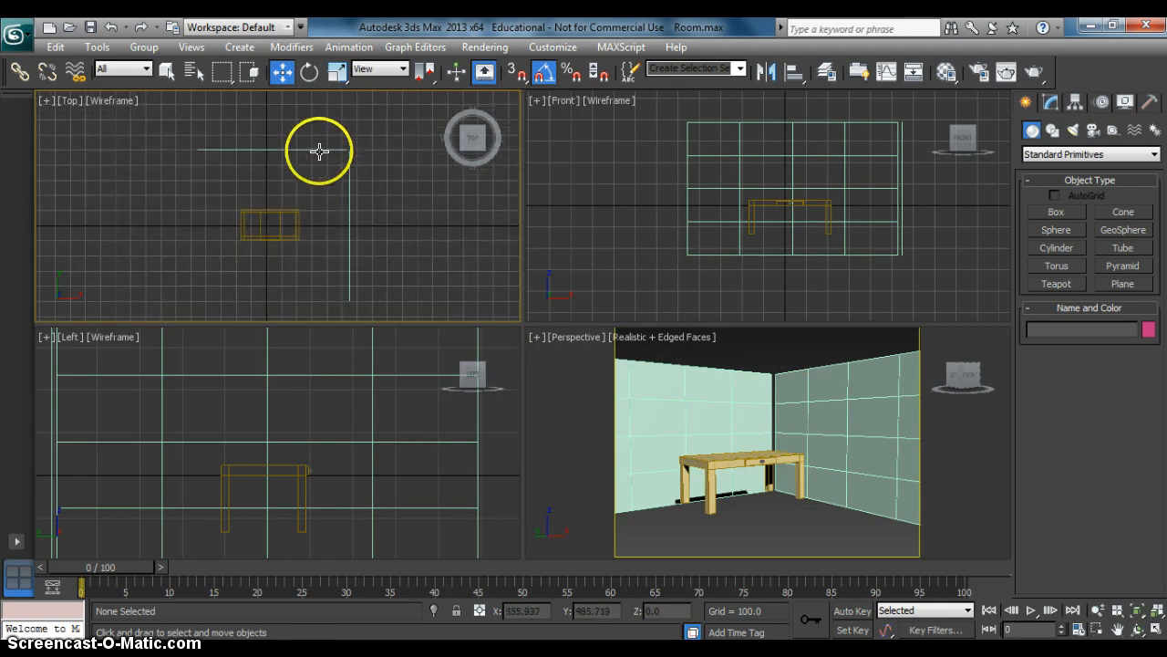
{"action": "left_click", "coordinate": [319, 149]}
{"action": "left_click_drag", "start_coordinate": [279, 110], "coordinate": [272, 113]}
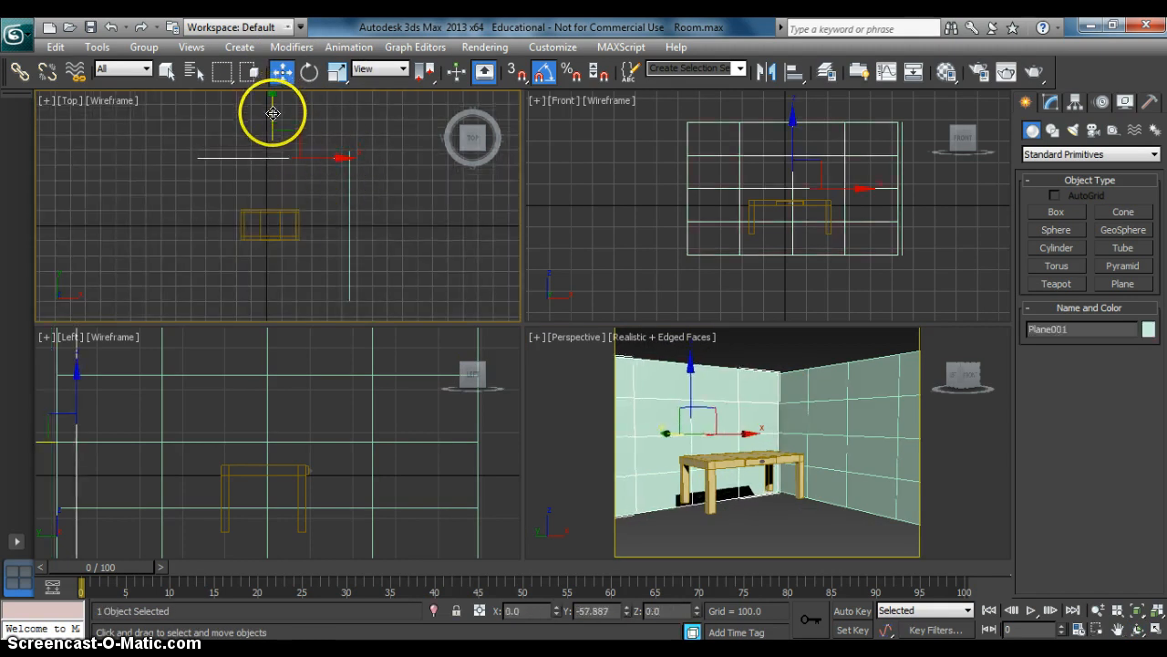
Step: Move the side wall plane along X to about 514 so it meets the end of the back wall
{"action": "left_click", "coordinate": [347, 210]}
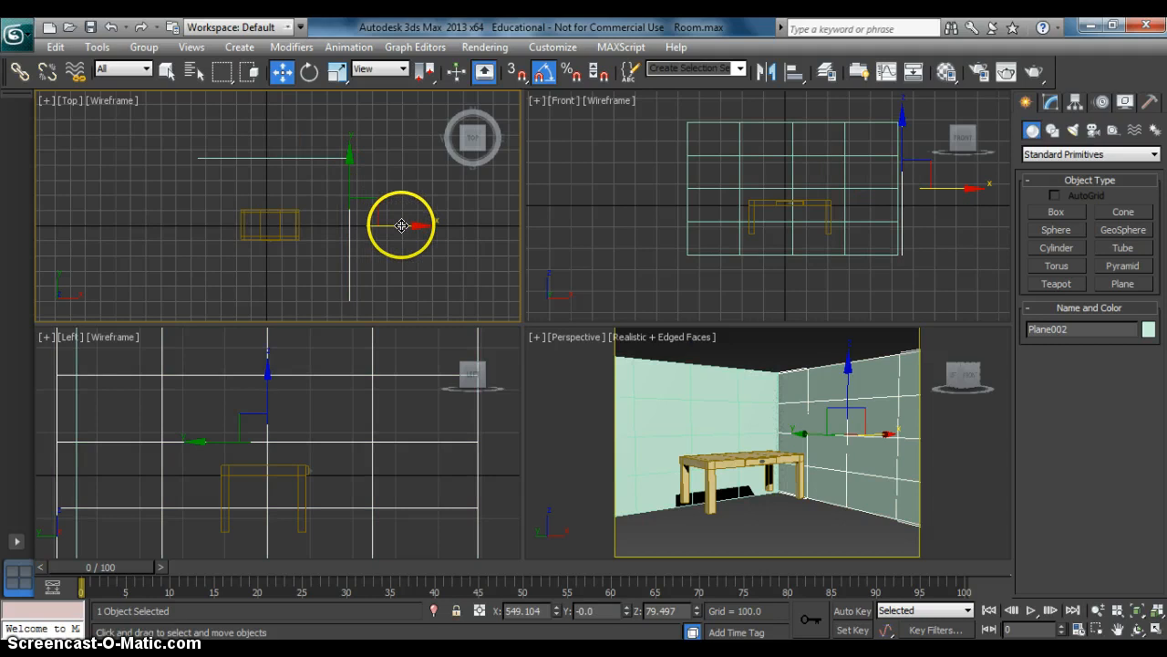
{"action": "left_click_drag", "start_coordinate": [401, 225], "coordinate": [395, 227]}
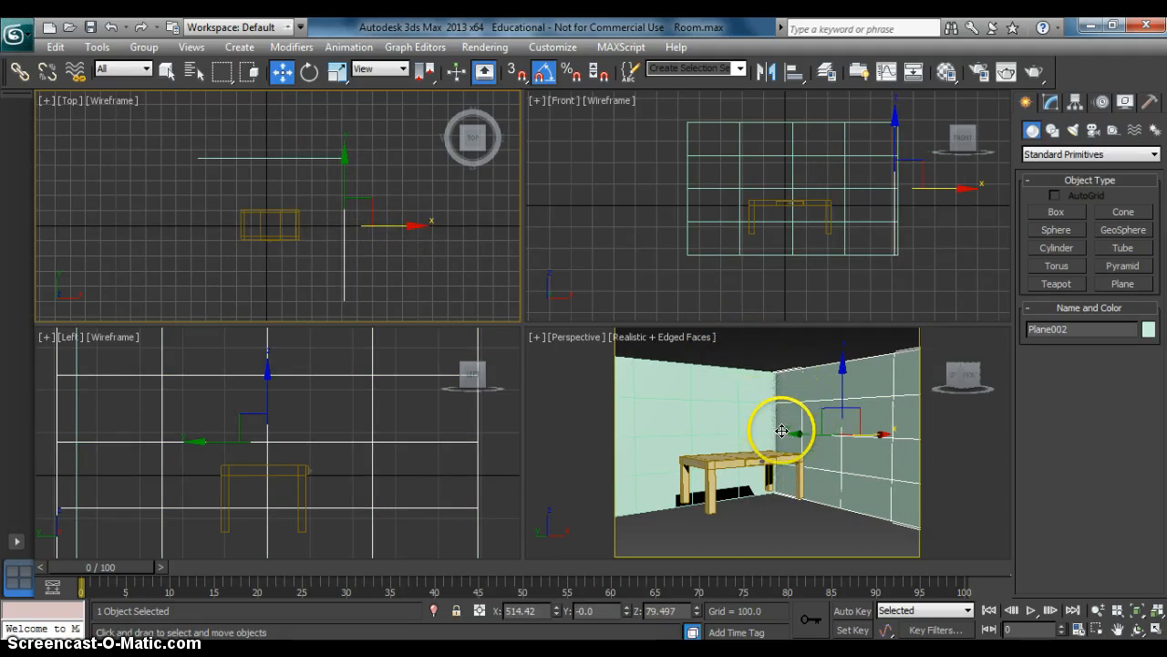
{"action": "left_click", "coordinate": [368, 176]}
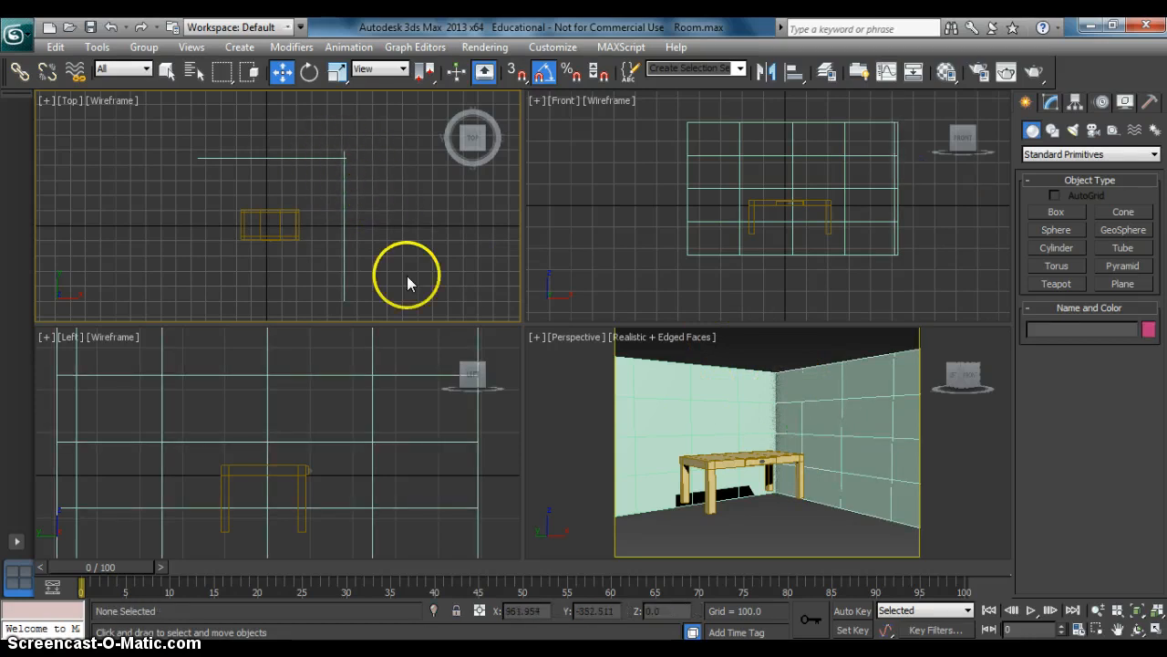
Step: Create a floor plane about 1031 by 1133 under both walls and lower it to Z about -132, at the base of the table legs
{"action": "left_click", "coordinate": [1121, 284]}
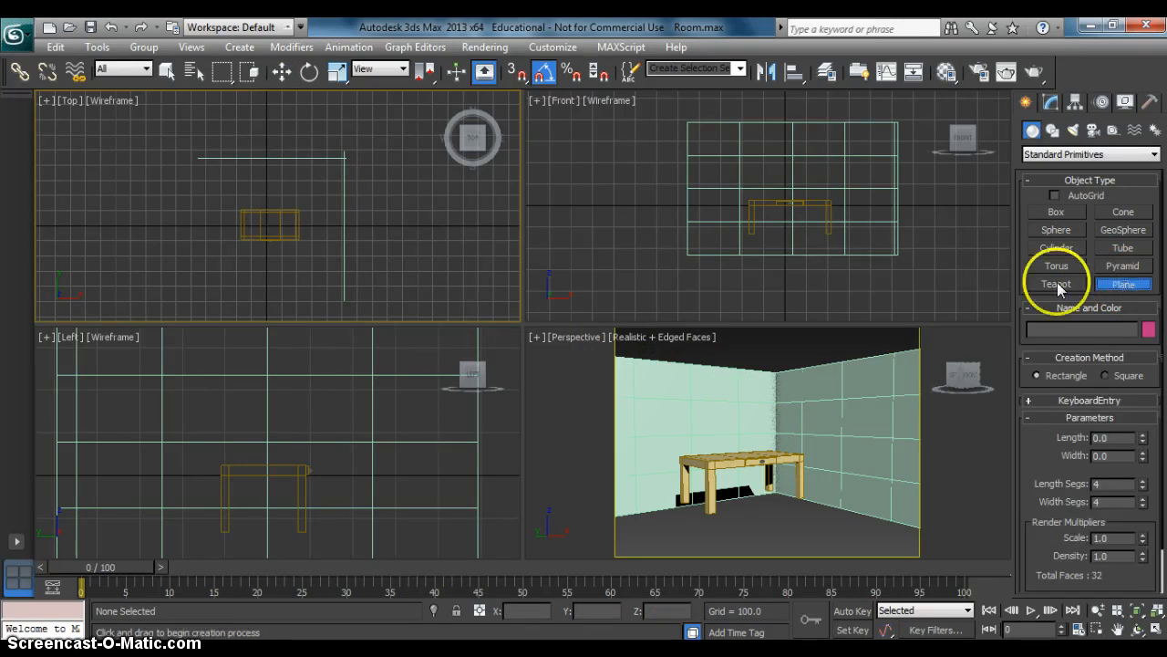
{"action": "left_click_drag", "start_coordinate": [190, 143], "coordinate": [366, 295]}
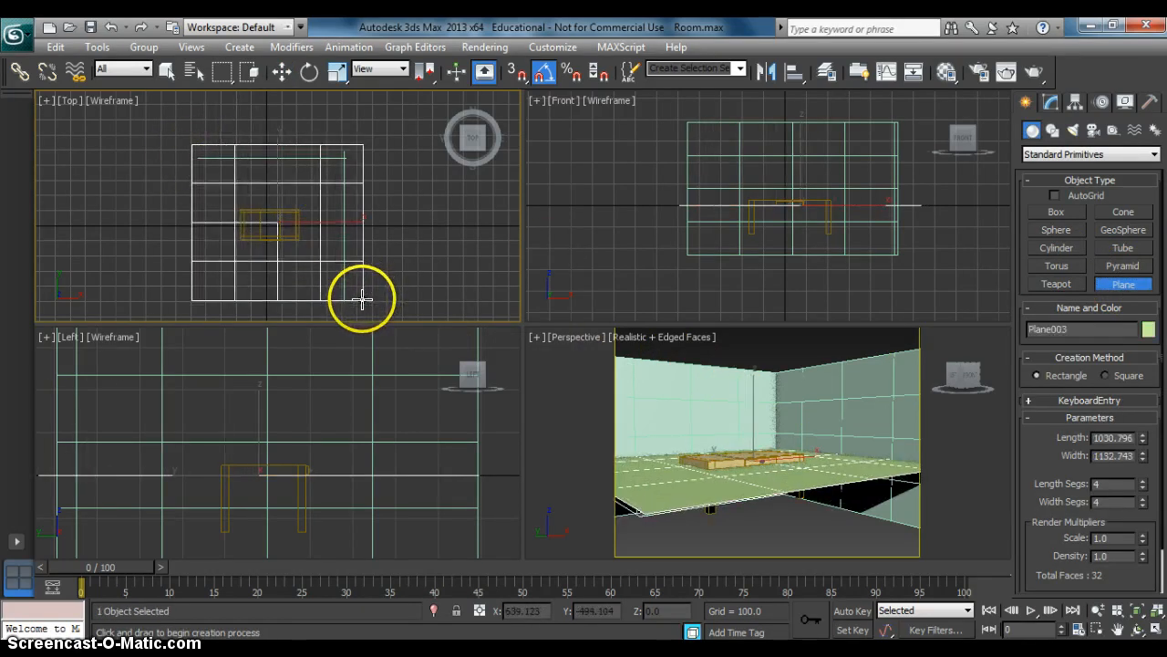
{"action": "left_click", "coordinate": [281, 72]}
{"action": "right_click", "coordinate": [762, 166]}
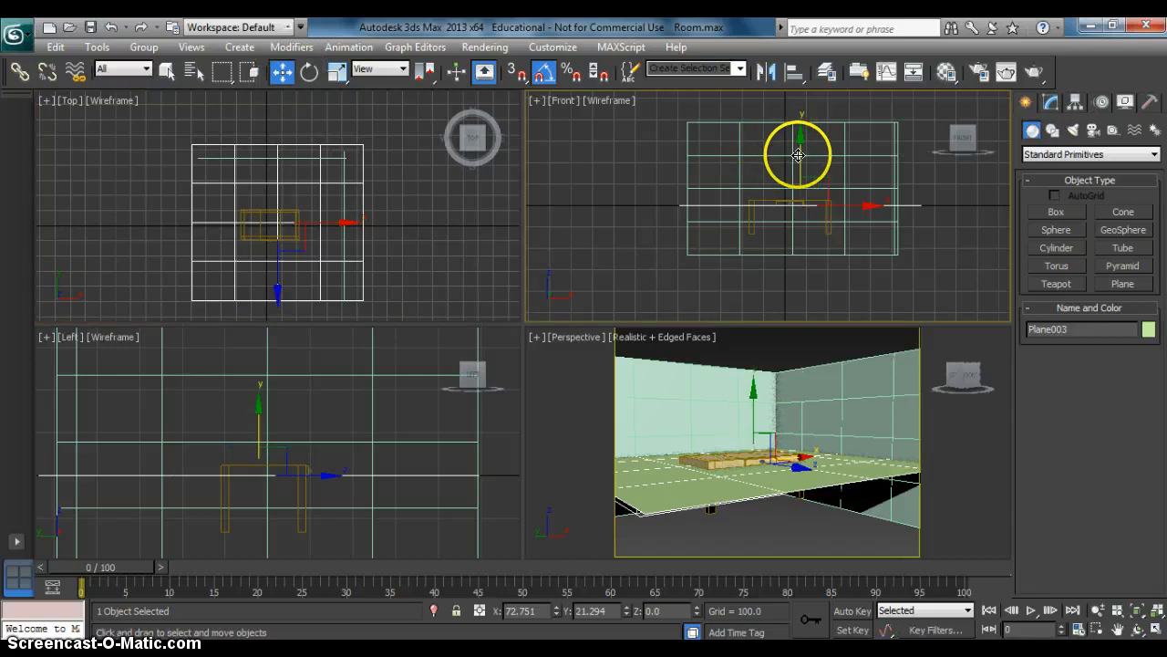
{"action": "left_click_drag", "start_coordinate": [802, 149], "coordinate": [797, 188]}
{"action": "scroll", "coordinate": [779, 239], "scroll_direction": "up", "scroll_amount": 4}
{"action": "scroll", "coordinate": [780, 237], "scroll_direction": "up", "scroll_amount": 3}
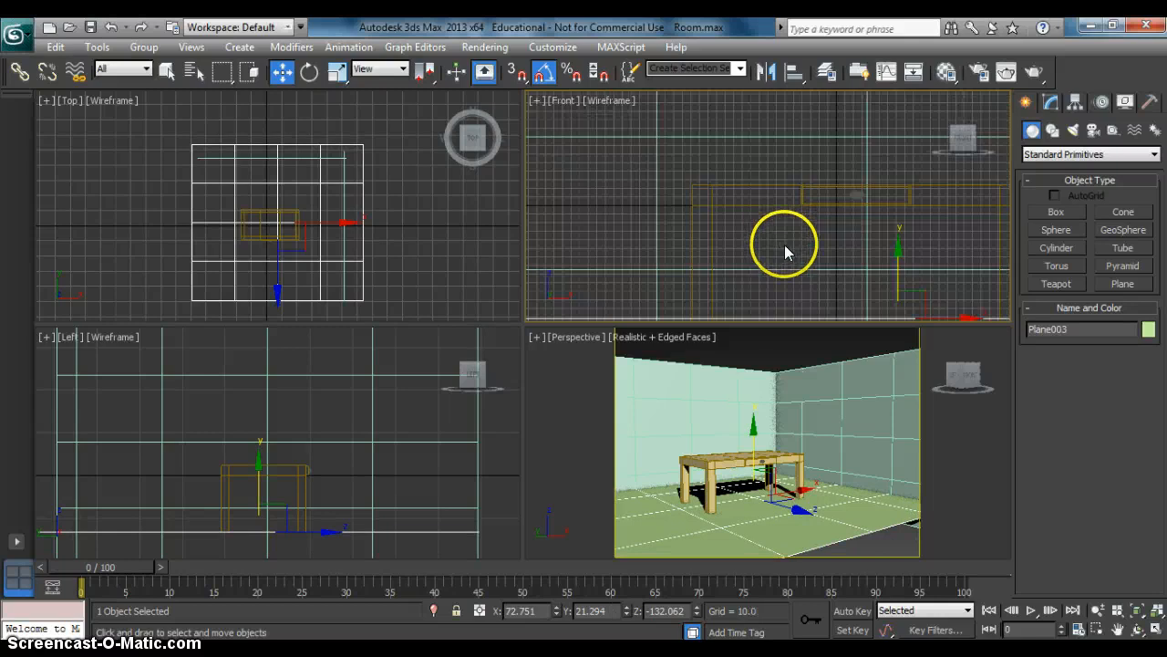
{"action": "middle_click_drag", "start_coordinate": [793, 262], "coordinate": [792, 249]}
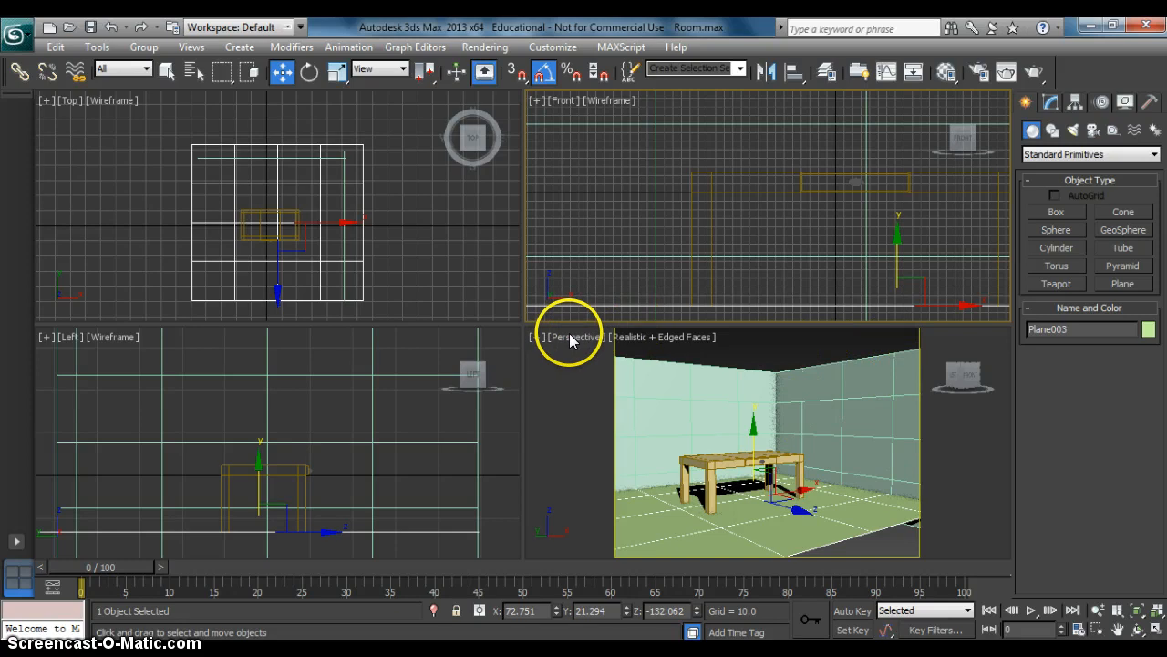
Step: Activate the perspective view by selecting the side wall in it, and open the Render Setup dialog
{"action": "left_click", "coordinate": [861, 372]}
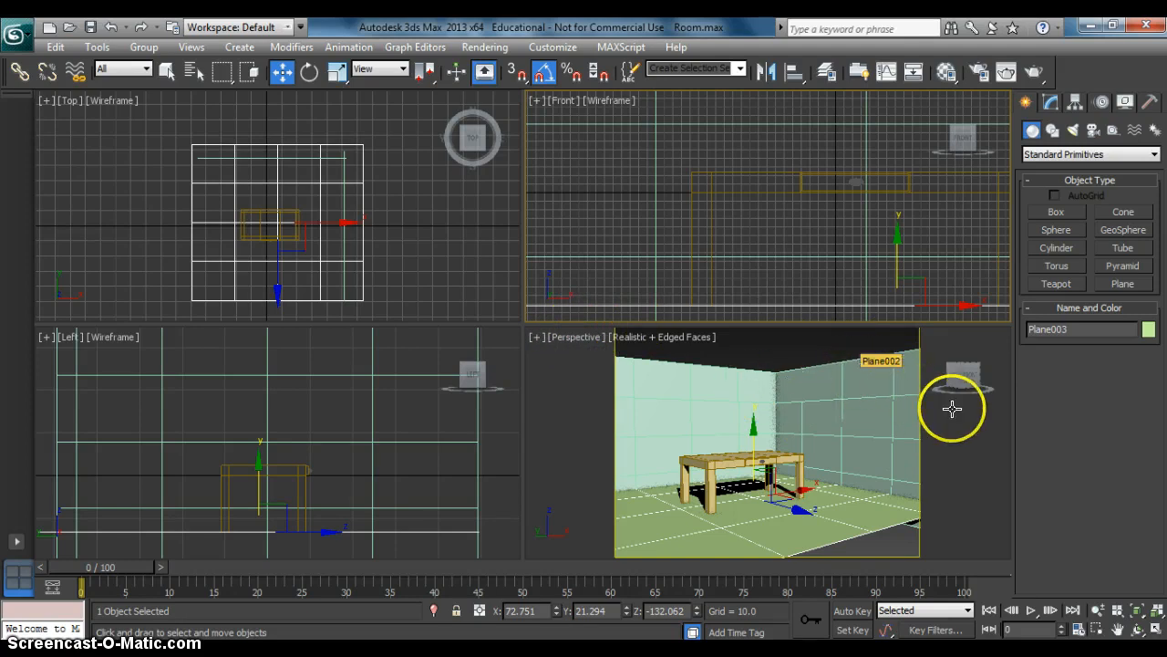
{"action": "key", "text": "F10"}
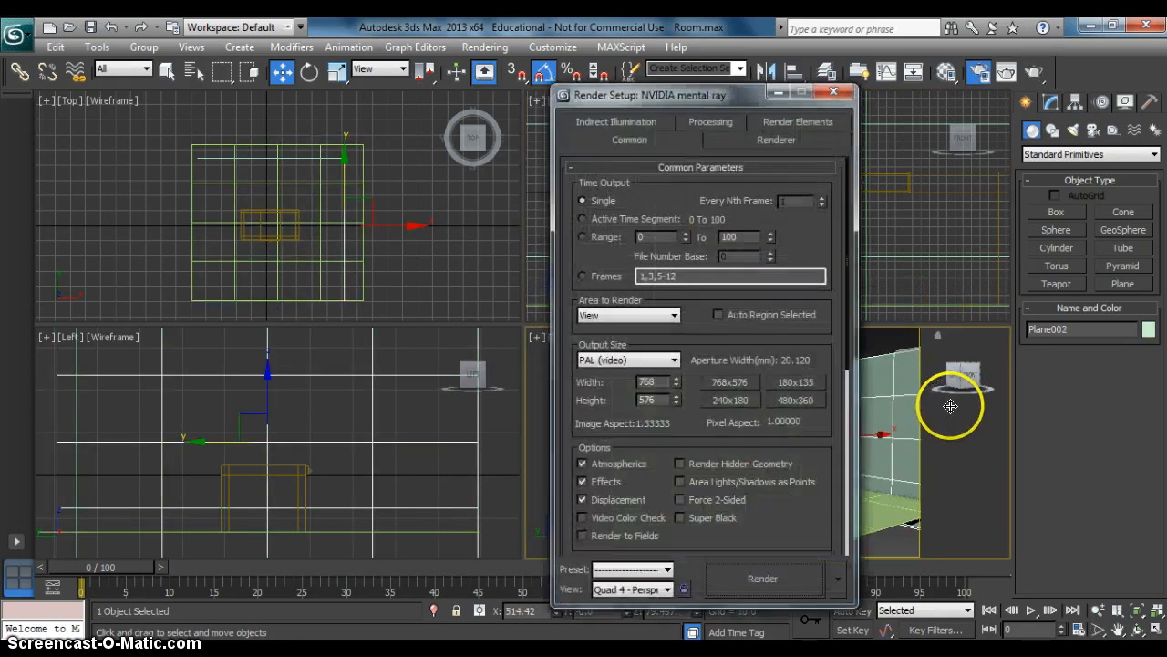
{"action": "left_click_drag", "start_coordinate": [716, 96], "coordinate": [692, 91]}
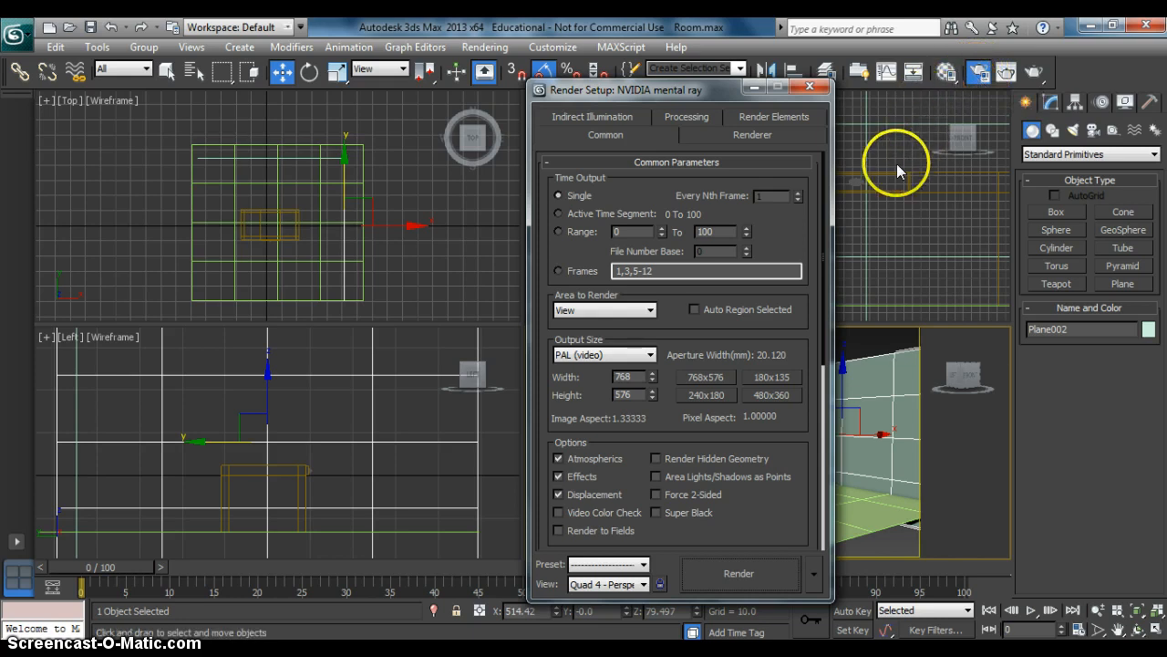
Step: Try the Custom and HDTV (video) output size presets, and set the output size back to PAL (video)
{"action": "left_click", "coordinate": [632, 361]}
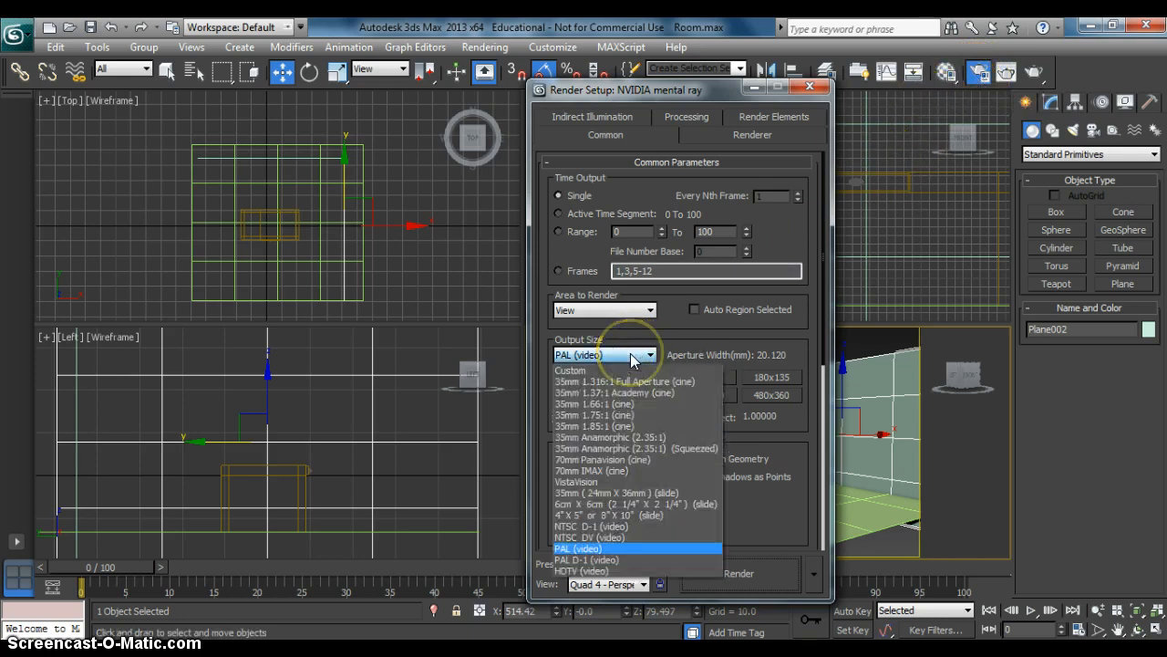
{"action": "left_click", "coordinate": [591, 357]}
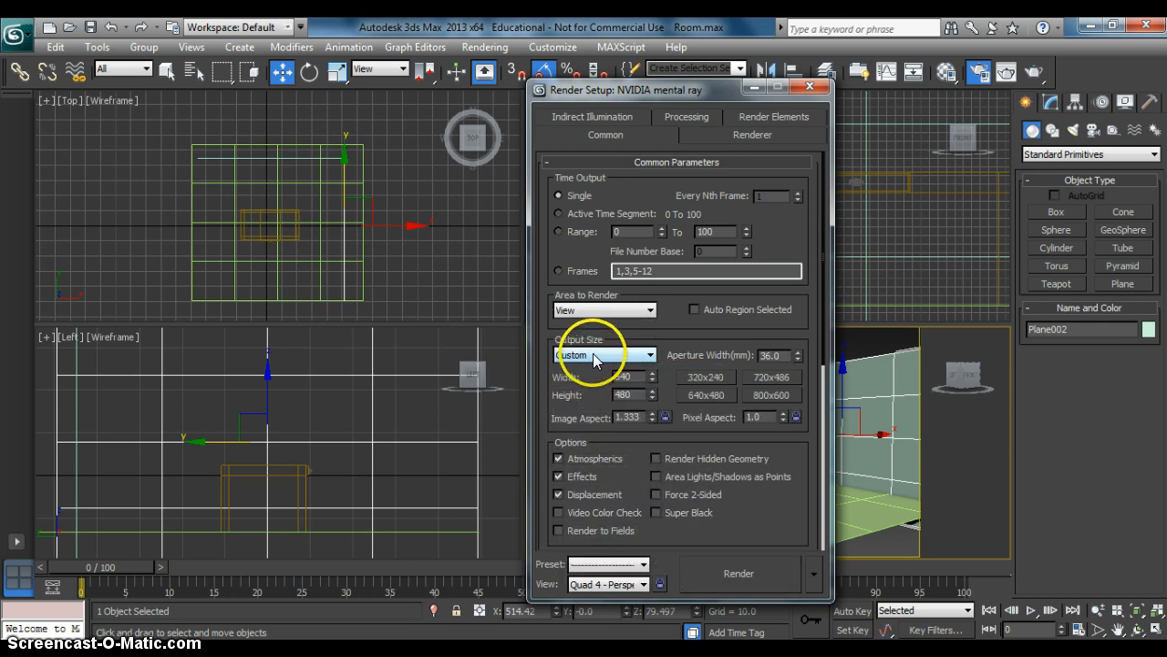
{"action": "left_click", "coordinate": [593, 356]}
{"action": "left_click", "coordinate": [594, 549]}
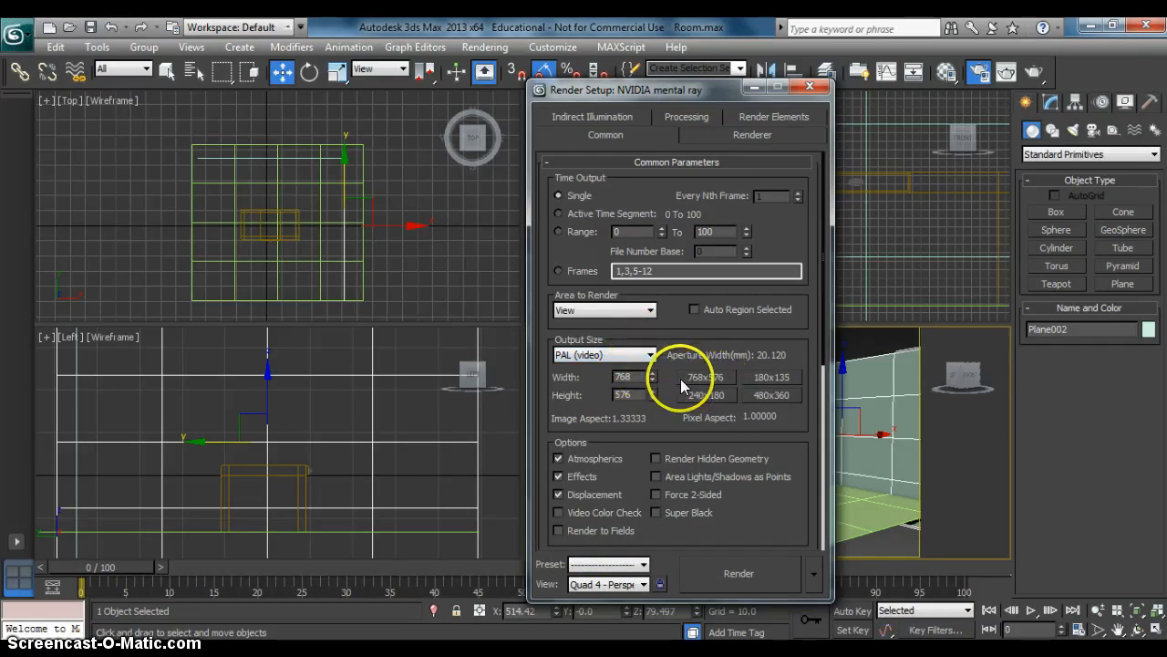
{"action": "left_click", "coordinate": [604, 355]}
{"action": "left_click", "coordinate": [643, 549]}
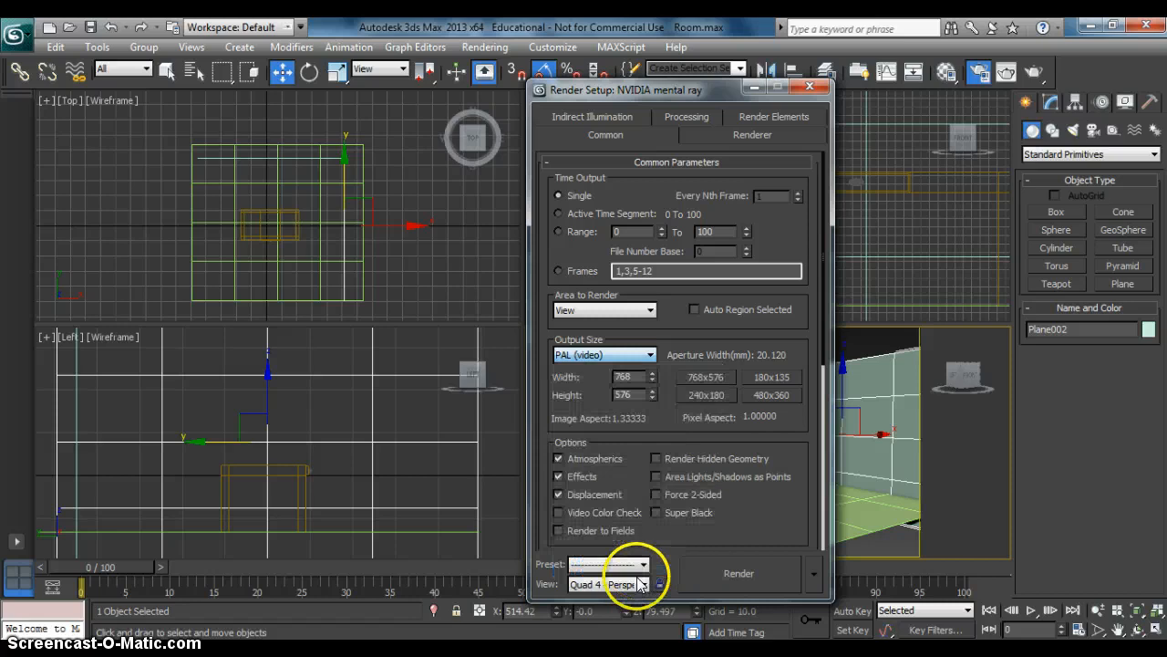
{"action": "left_click", "coordinate": [626, 355]}
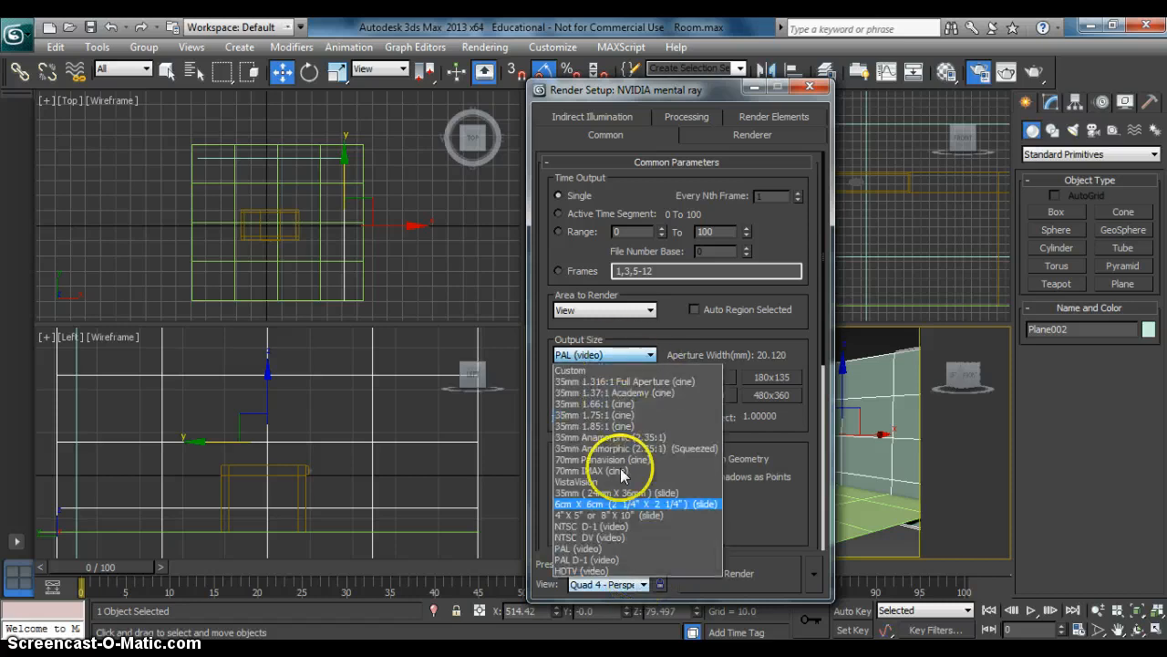
{"action": "left_click", "coordinate": [602, 570]}
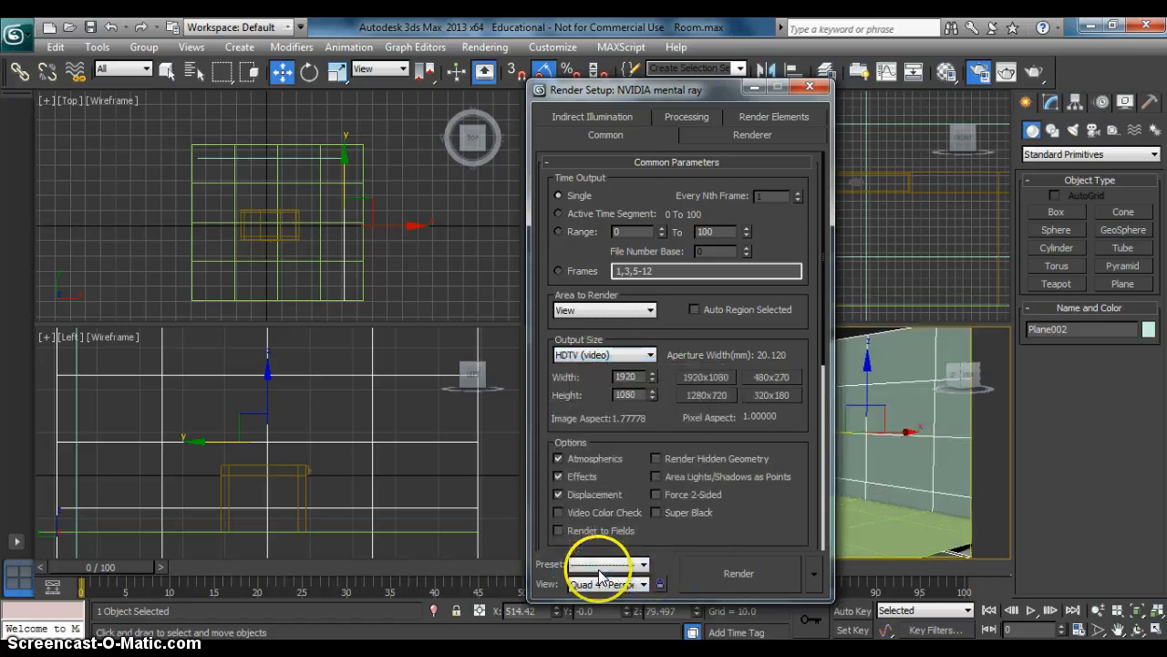
{"action": "left_click", "coordinate": [633, 355]}
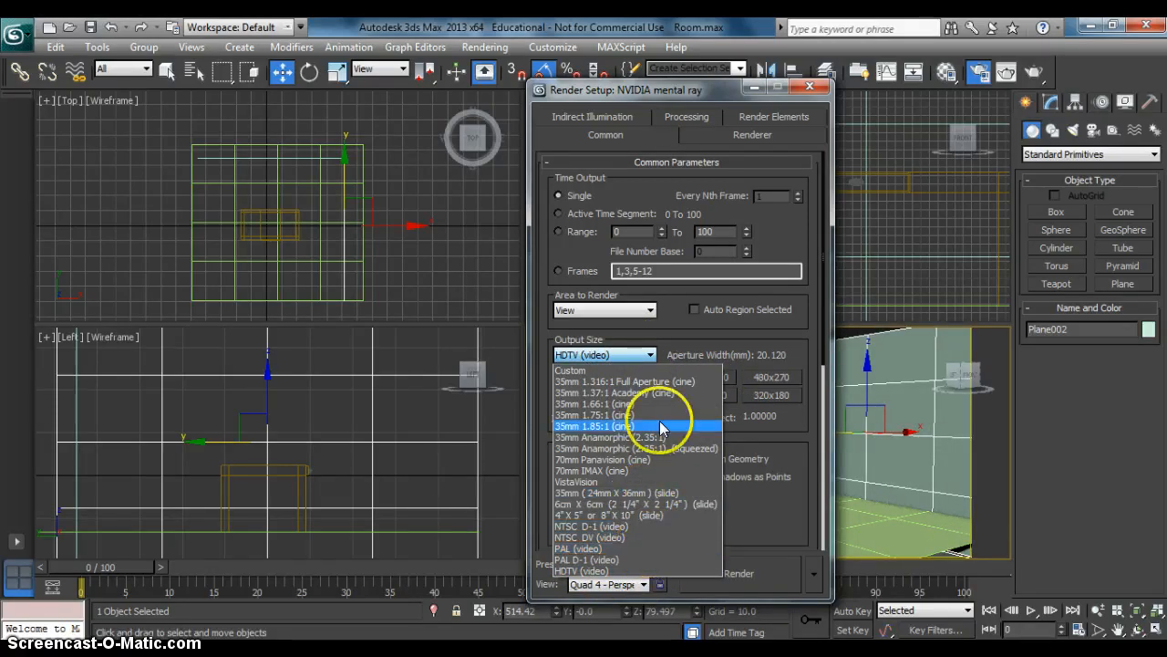
{"action": "left_click", "coordinate": [620, 548]}
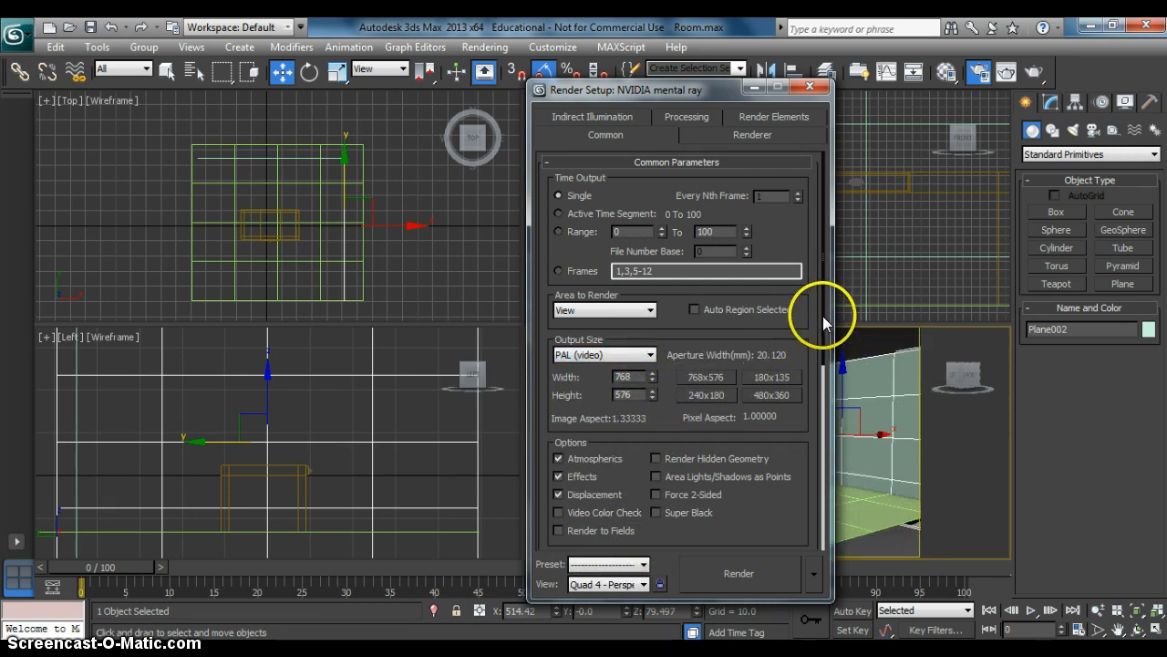
Step: Examine the renderers available for production under Assign Renderer, keep the current one, and close Render Setup
{"action": "left_click_drag", "start_coordinate": [822, 315], "coordinate": [822, 322]}
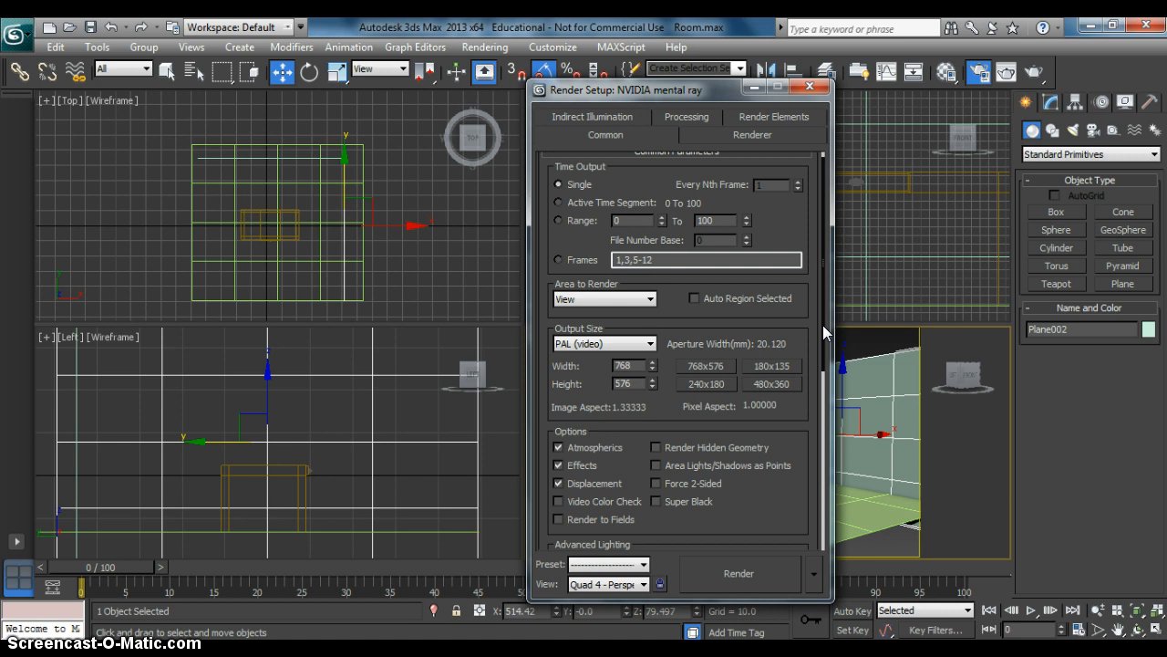
{"action": "left_click_drag", "start_coordinate": [823, 329], "coordinate": [826, 541]}
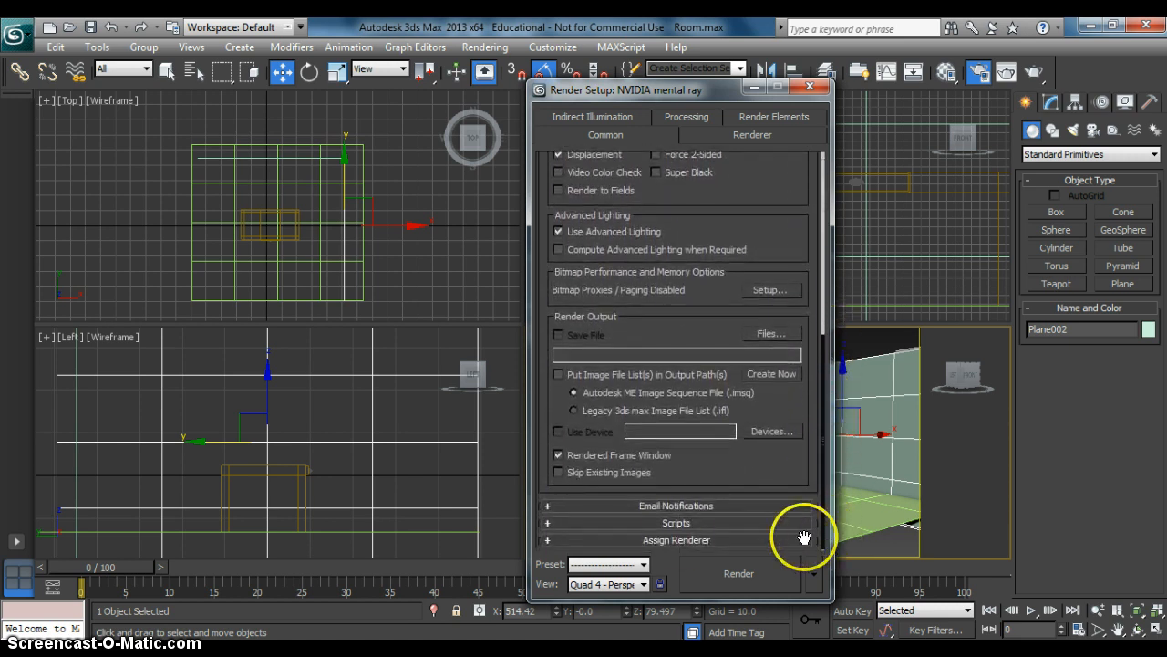
{"action": "left_click", "coordinate": [674, 538]}
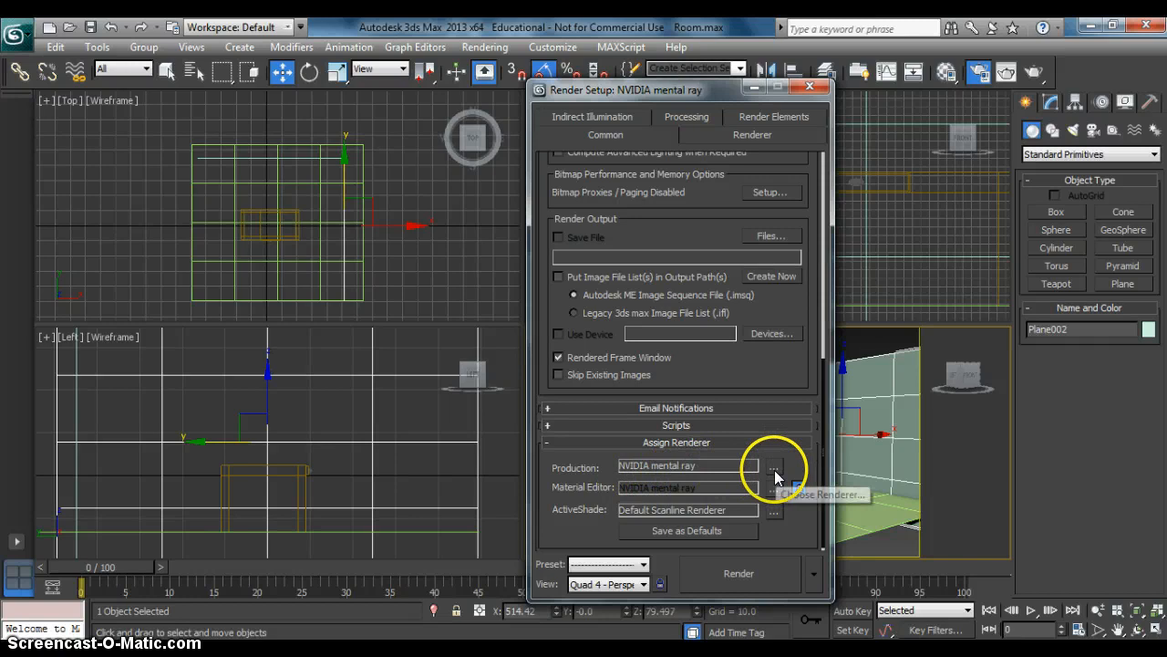
{"action": "left_click", "coordinate": [774, 470]}
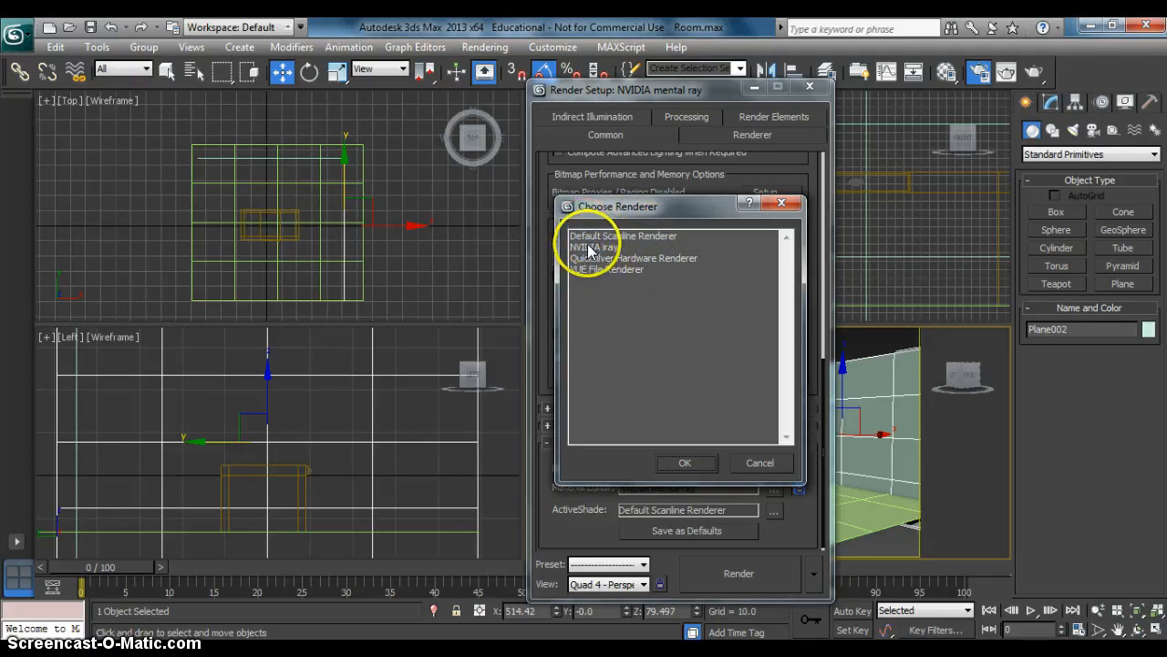
{"action": "left_click", "coordinate": [696, 467]}
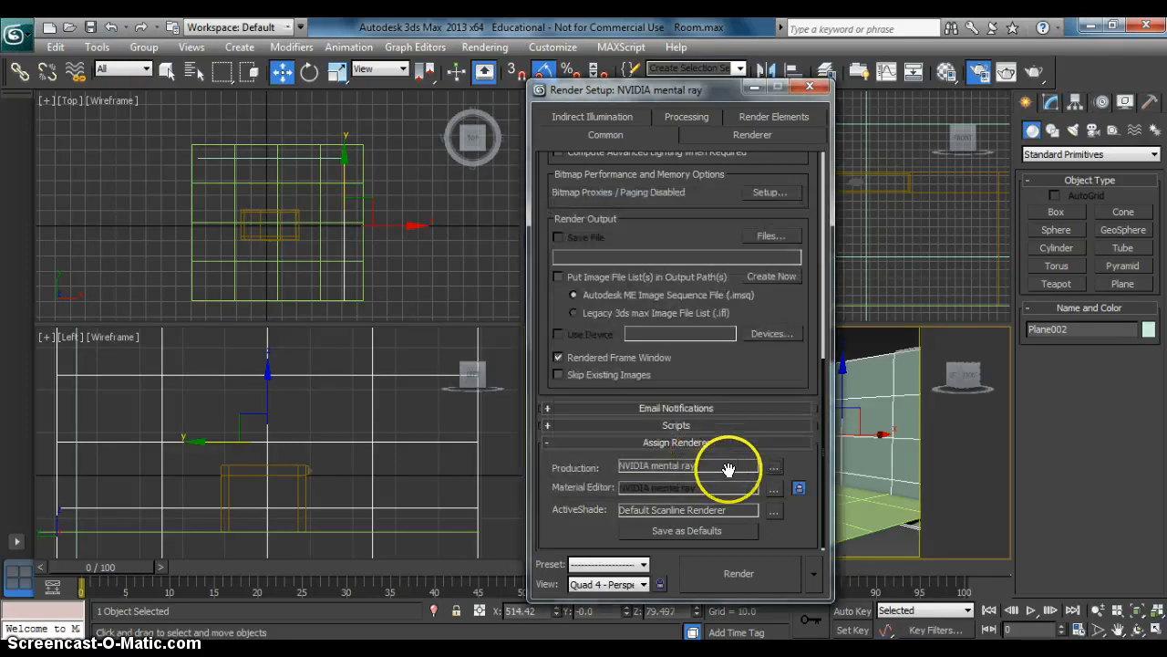
{"action": "left_click", "coordinate": [808, 86]}
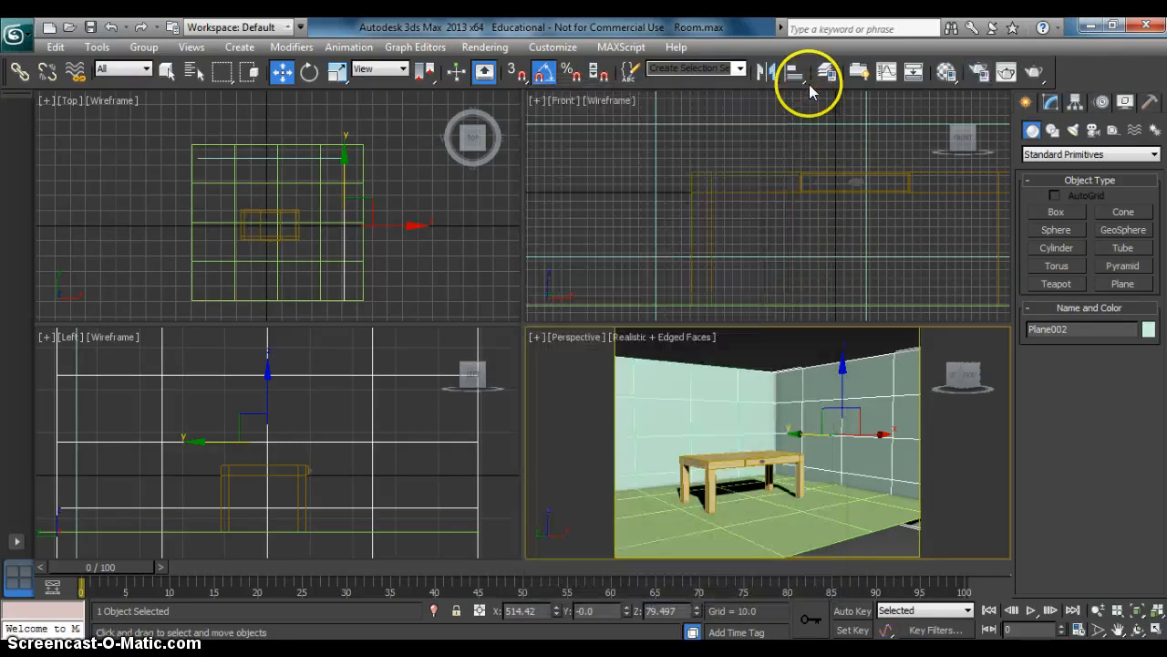
Step: Turn the perspective view's safe frames off and back on to compare the framing
{"action": "left_click", "coordinate": [563, 338]}
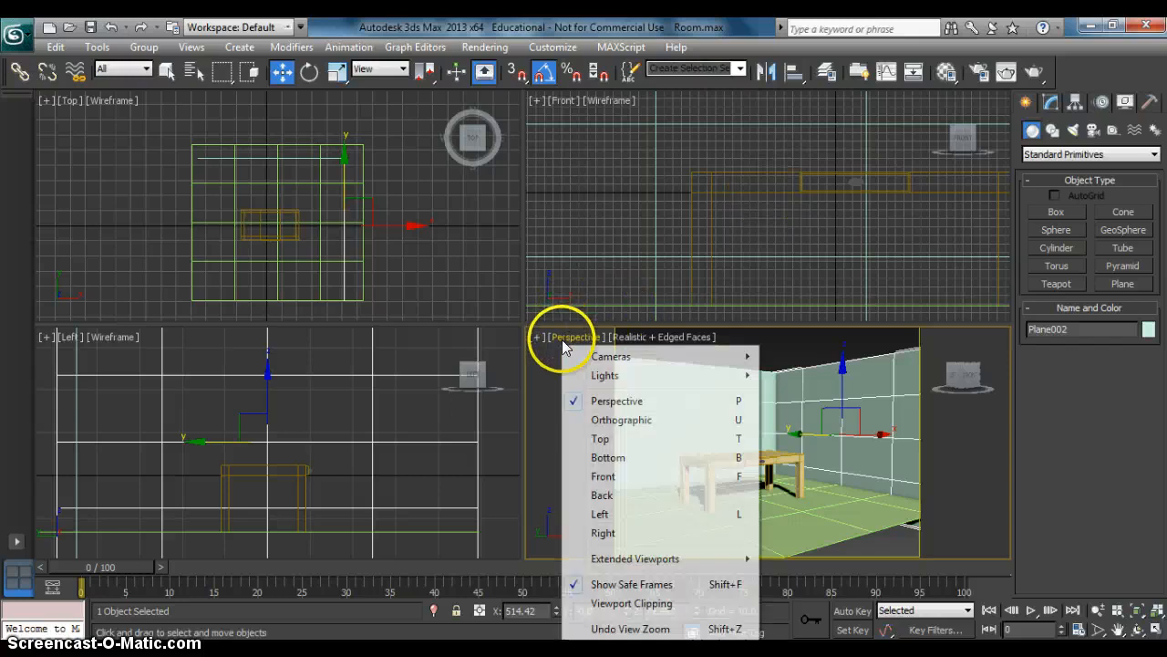
{"action": "left_click", "coordinate": [644, 584]}
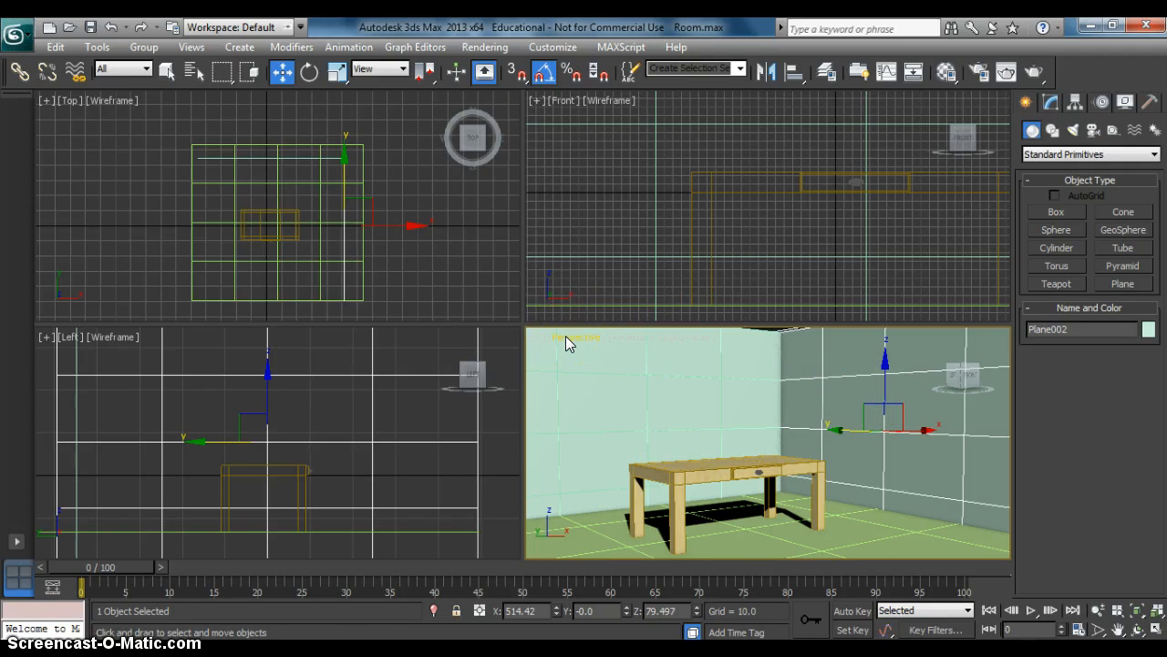
{"action": "left_click_drag", "start_coordinate": [565, 335], "coordinate": [663, 588]}
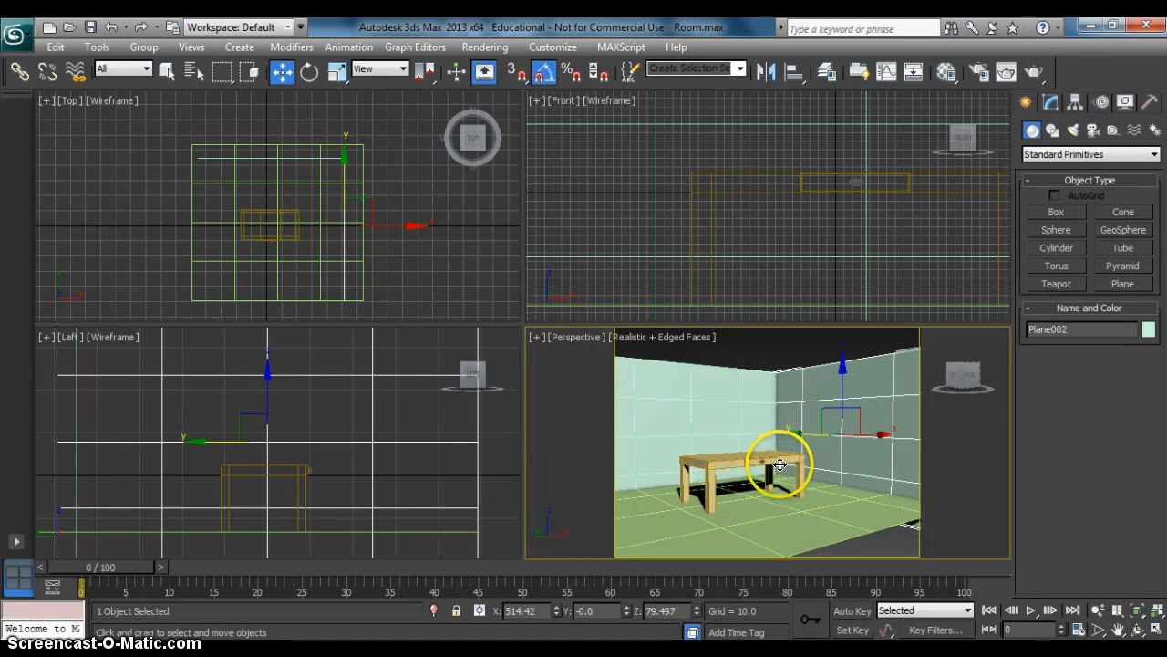
Step: Frame the table closely against the room corner in the perspective view and create a camera from that view
{"action": "middle_click_drag", "start_coordinate": [775, 481], "coordinate": [798, 478], "text": "alt"}
{"action": "scroll", "coordinate": [795, 486], "scroll_direction": "up", "scroll_amount": 3}
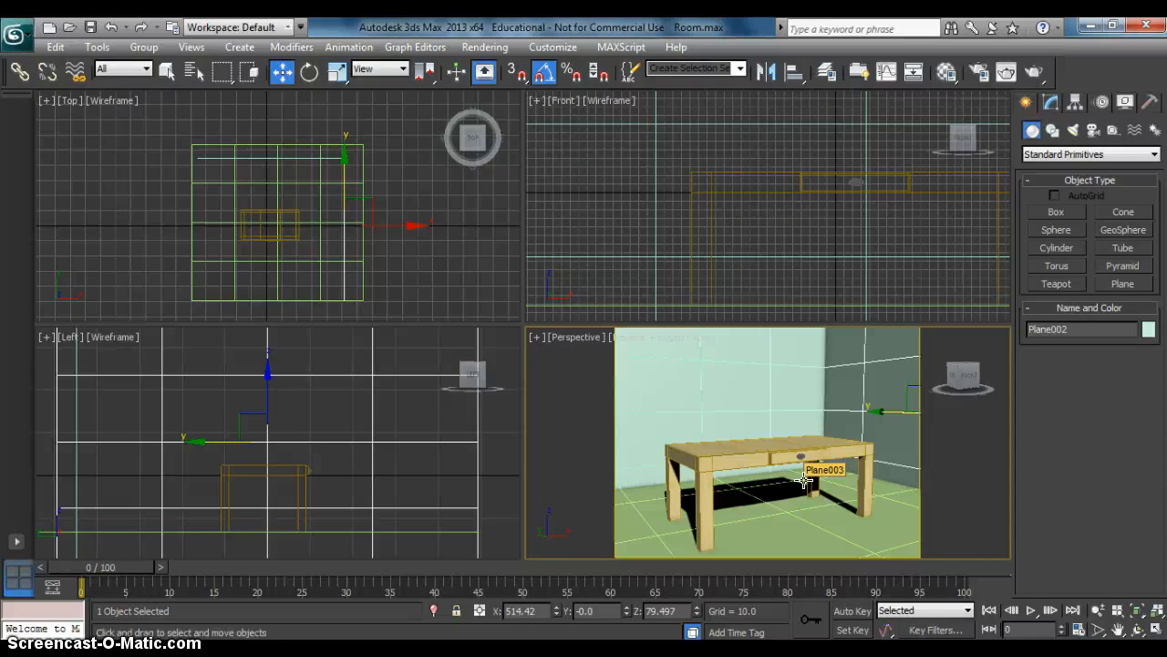
{"action": "key", "text": "ctrl+c"}
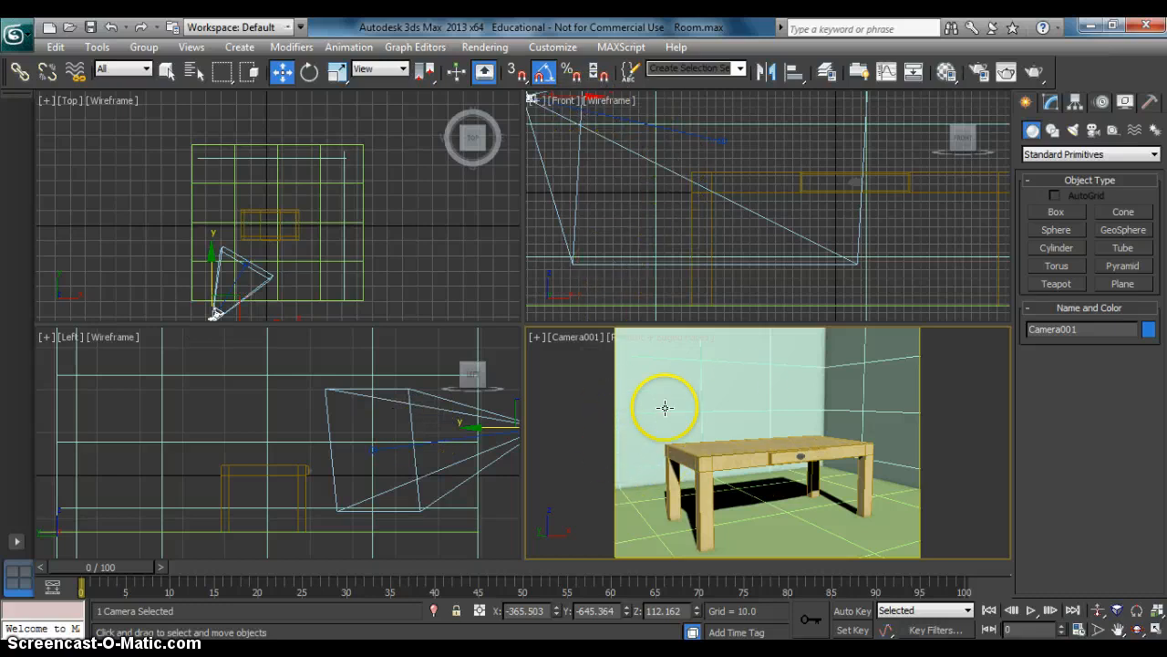
Step: Switch the camera viewport back to Perspective and zoom out to examine the whole room with the new camera
{"action": "left_click", "coordinate": [578, 336]}
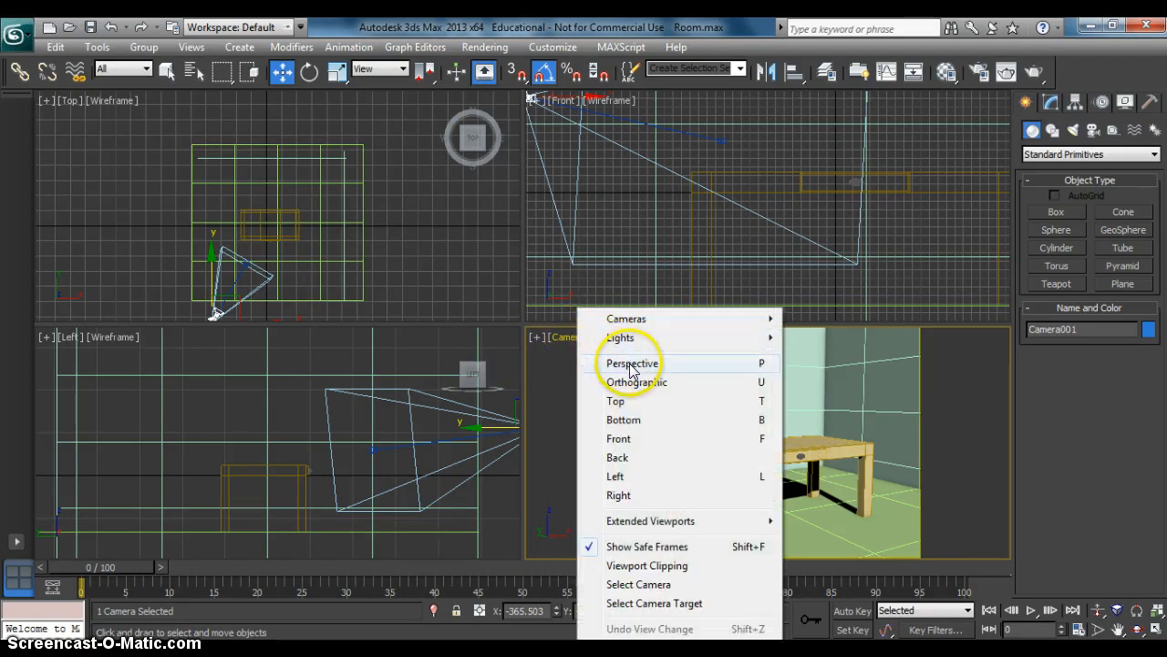
{"action": "left_click", "coordinate": [602, 363]}
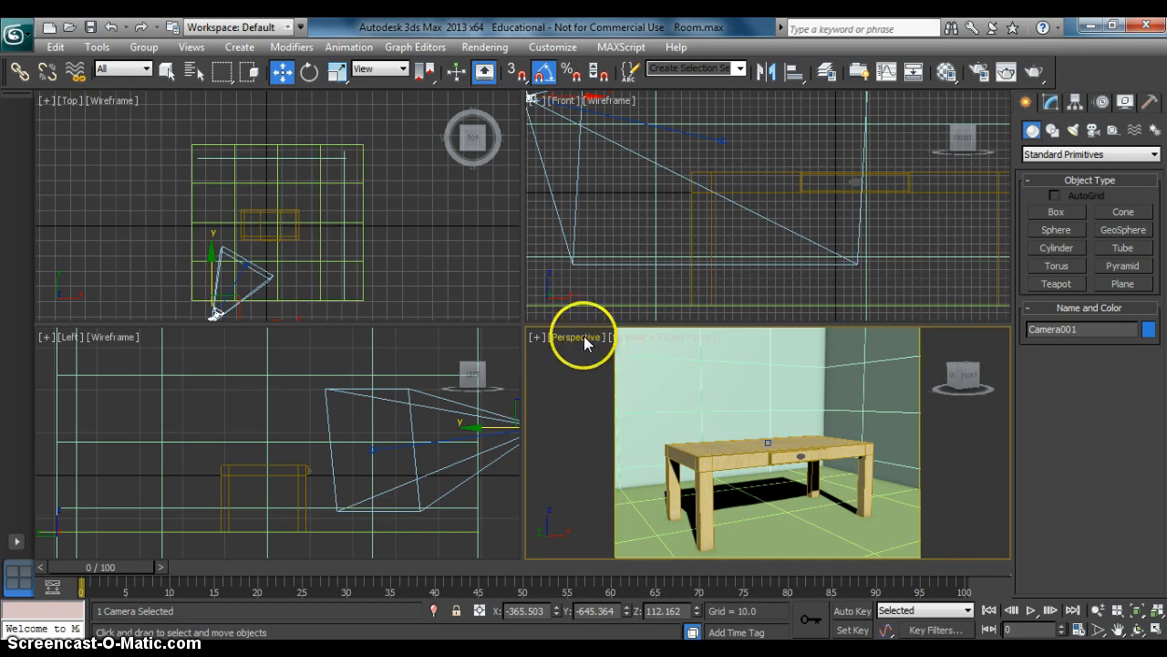
{"action": "scroll", "coordinate": [694, 402], "scroll_direction": "down", "scroll_amount": 10}
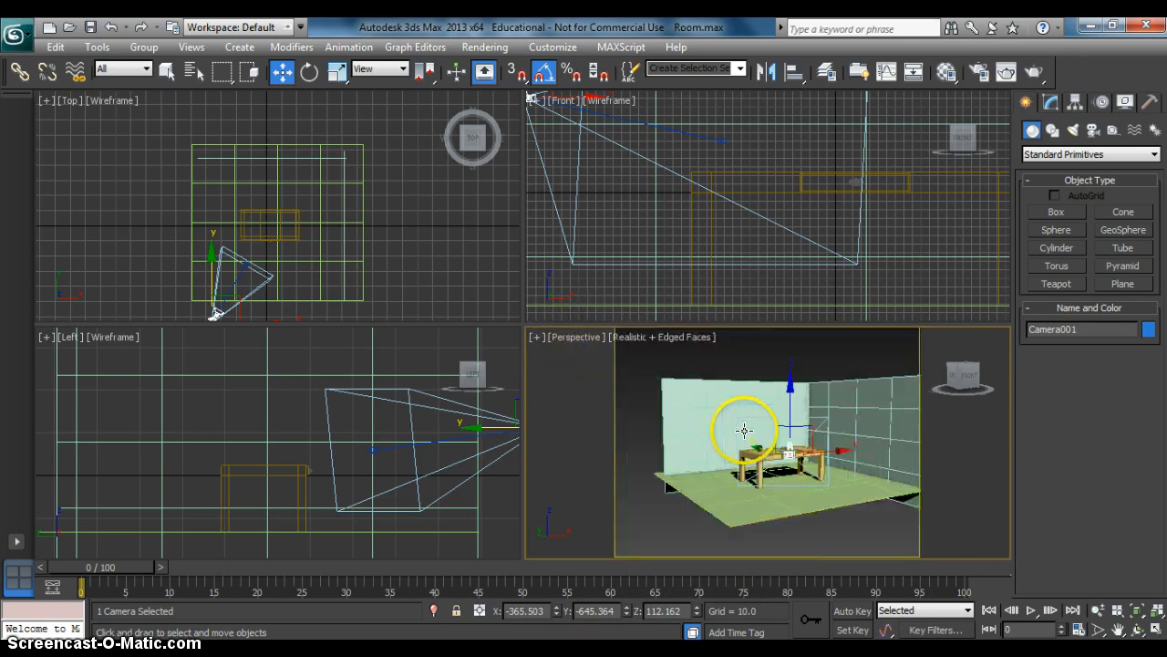
Step: Move the back wall slightly toward the table in the top view
{"action": "left_click", "coordinate": [699, 417]}
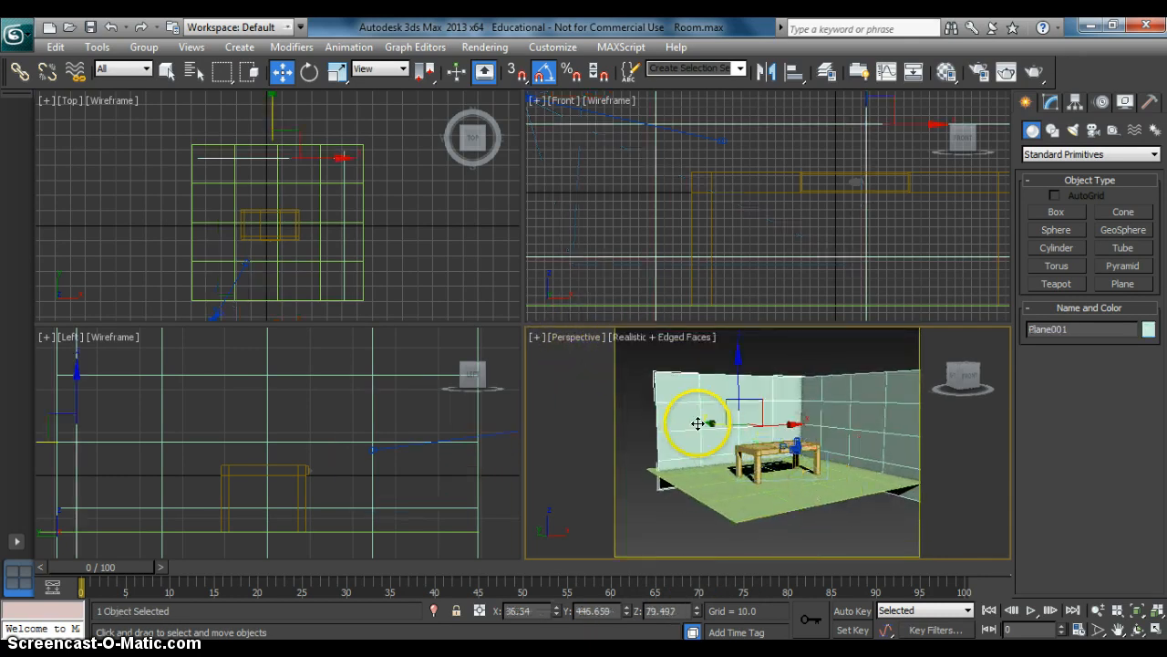
{"action": "left_click", "coordinate": [266, 159]}
{"action": "left_click_drag", "start_coordinate": [269, 112], "coordinate": [271, 118]}
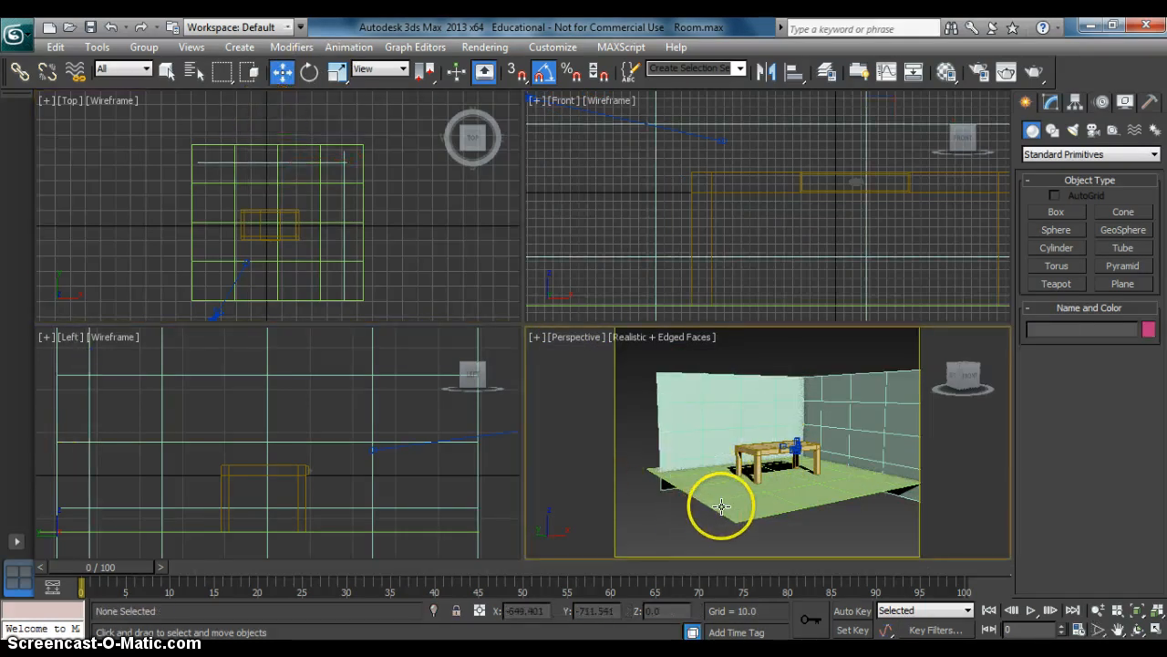
Step: Select the side wall and switch the perspective viewport back to the Camera001 view
{"action": "left_click", "coordinate": [893, 419]}
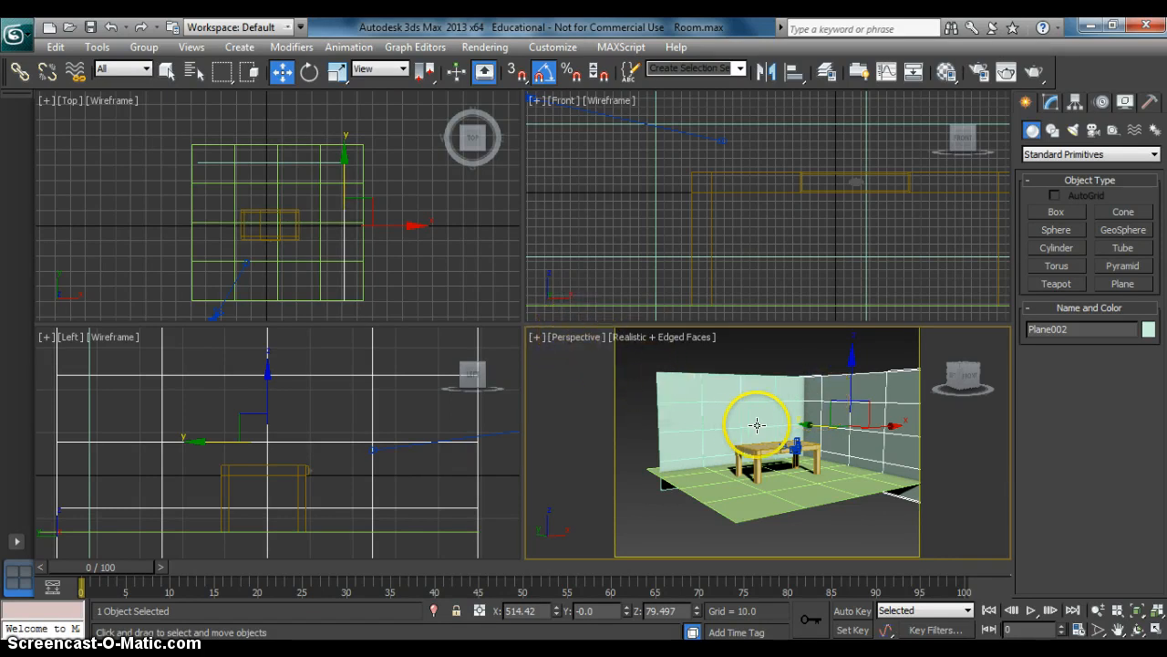
{"action": "key", "text": "c"}
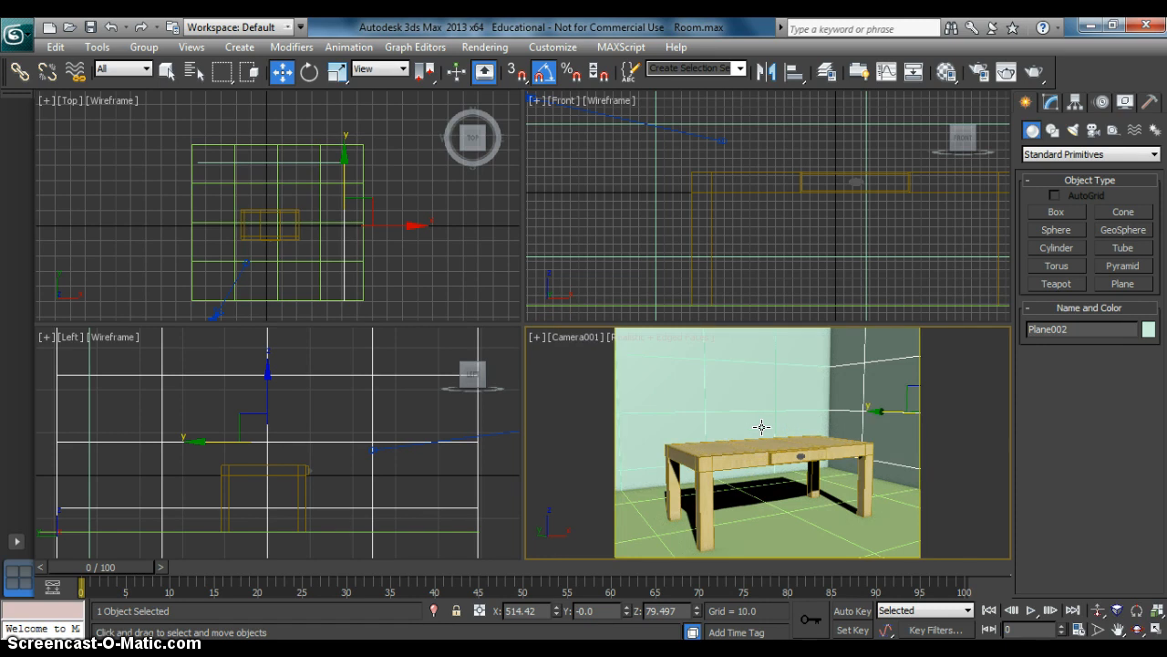
{"action": "left_click", "coordinate": [692, 392]}
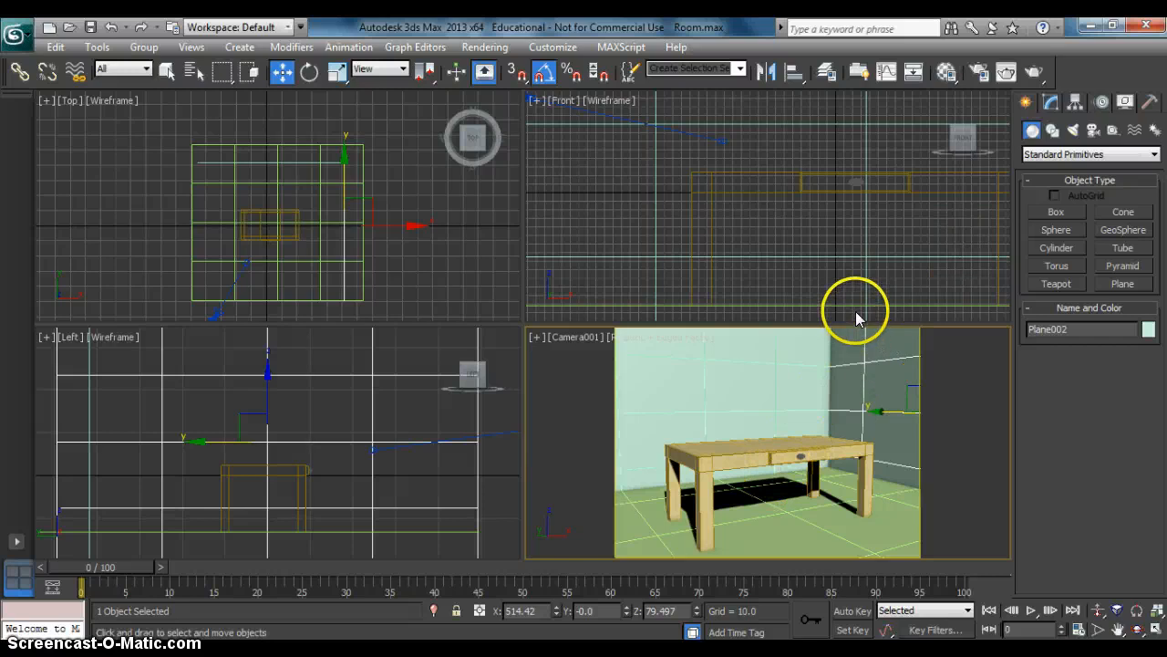
Step: Create a Standard Omni light in the room's front-left corner in the top view
{"action": "left_click", "coordinate": [1073, 132]}
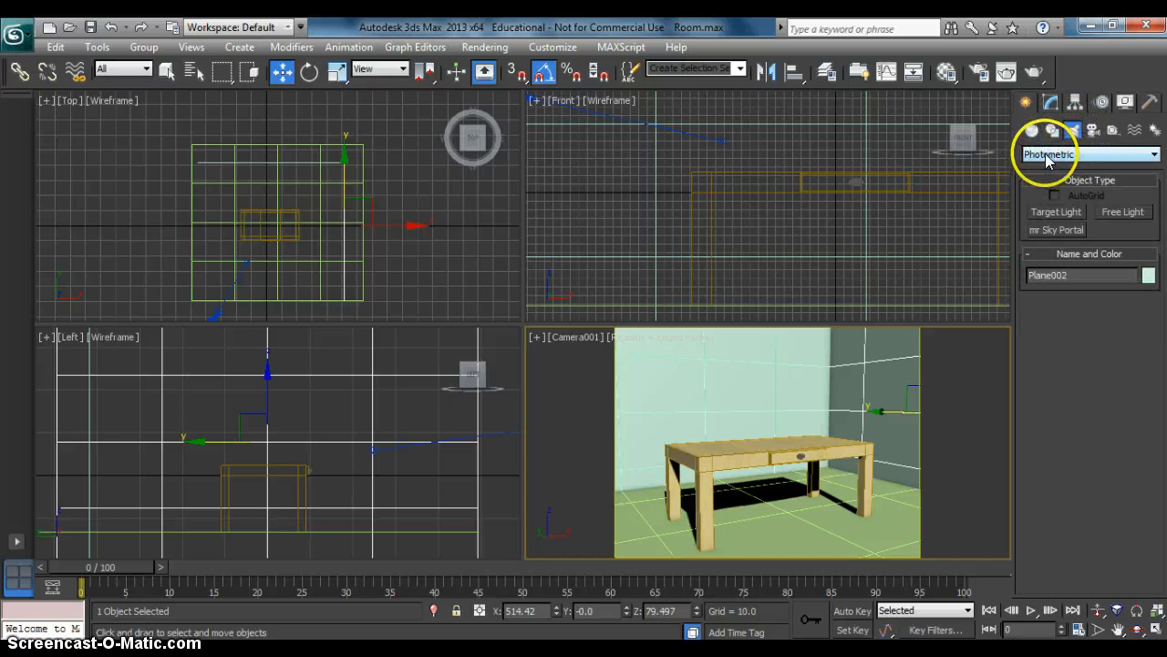
{"action": "left_click", "coordinate": [1052, 157]}
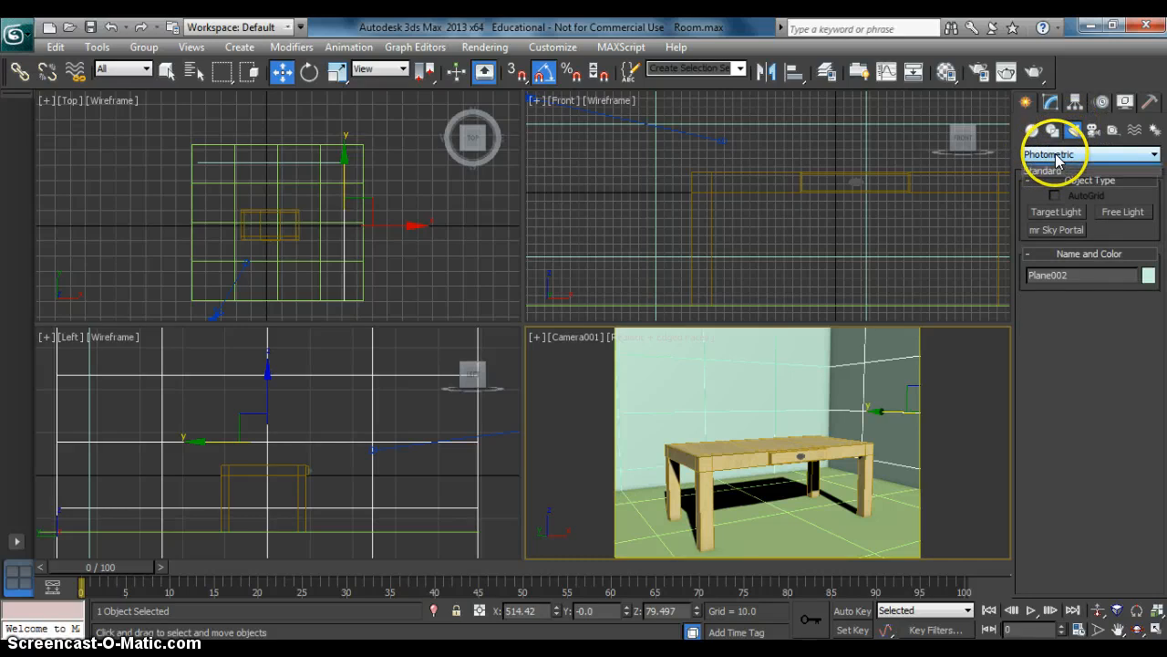
{"action": "left_click", "coordinate": [1044, 181]}
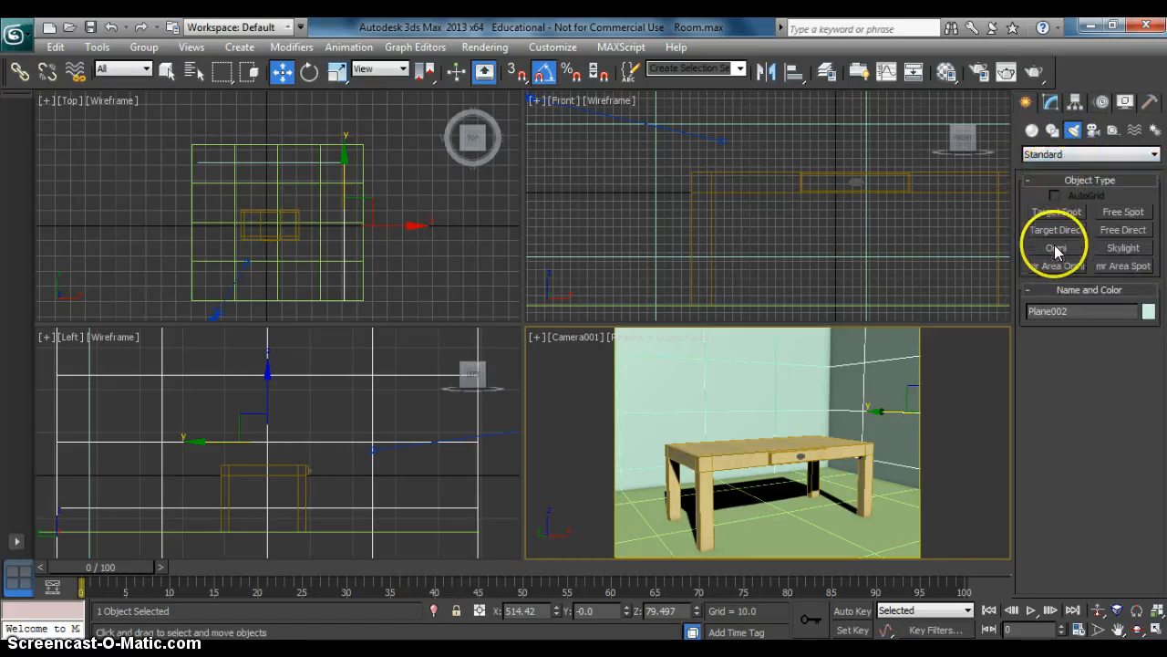
{"action": "left_click", "coordinate": [1055, 248]}
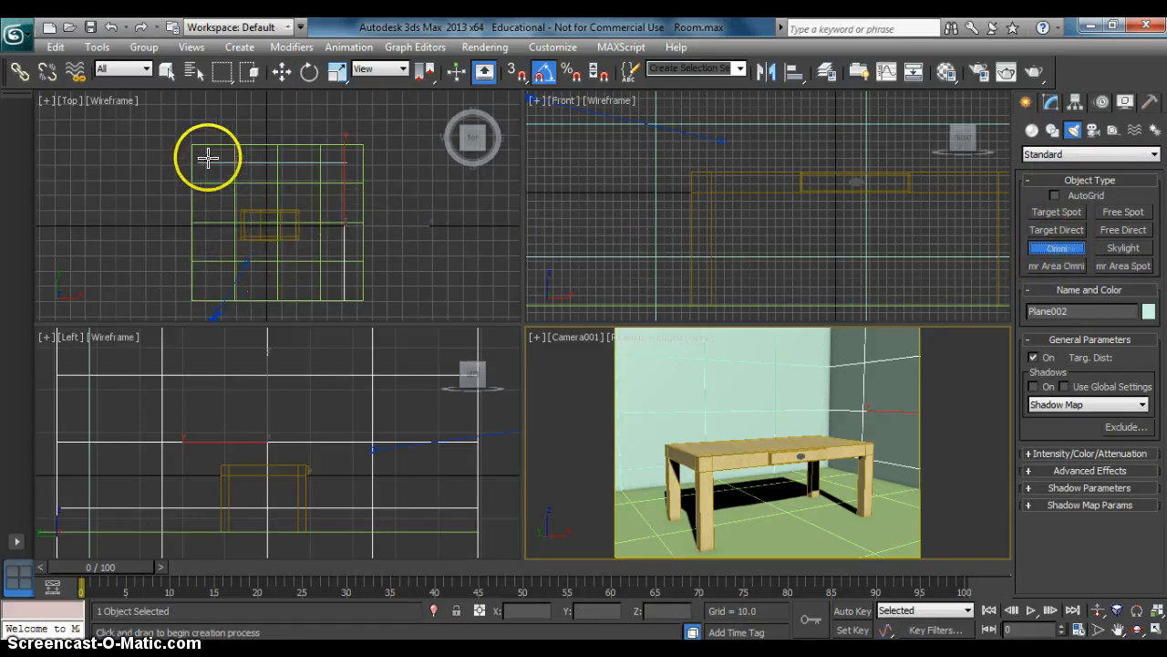
{"action": "left_click", "coordinate": [210, 285]}
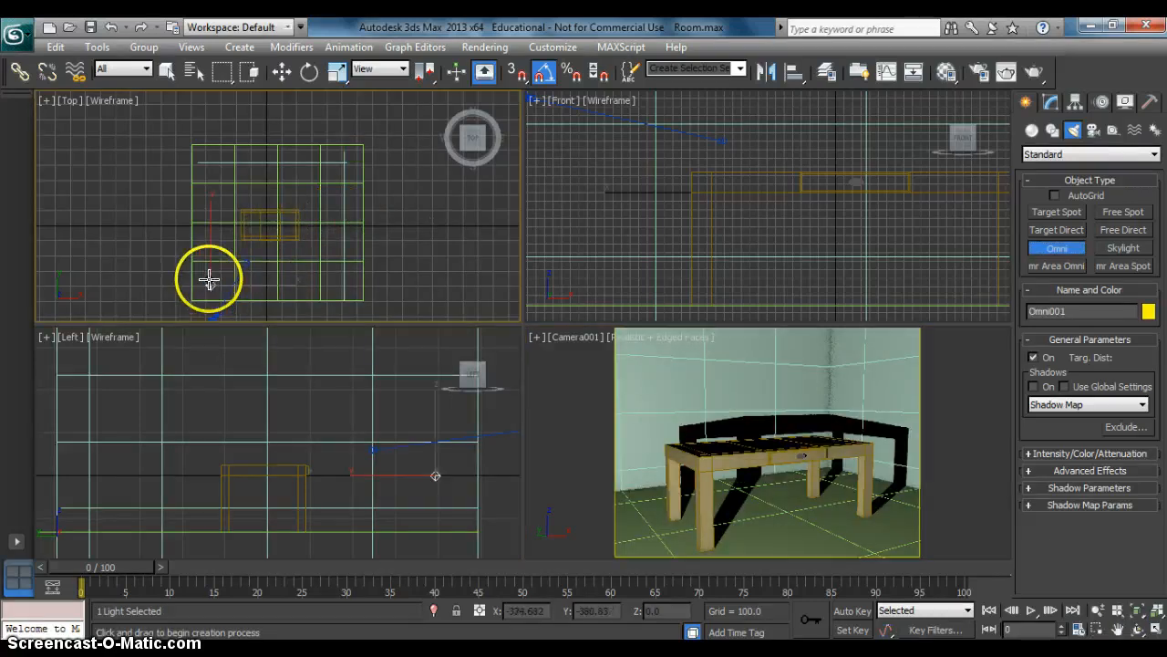
Step: Raise the omni light to a height of about 334 units, near the top of the walls, and check its placement
{"action": "left_click", "coordinate": [283, 75]}
{"action": "right_click", "coordinate": [728, 243]}
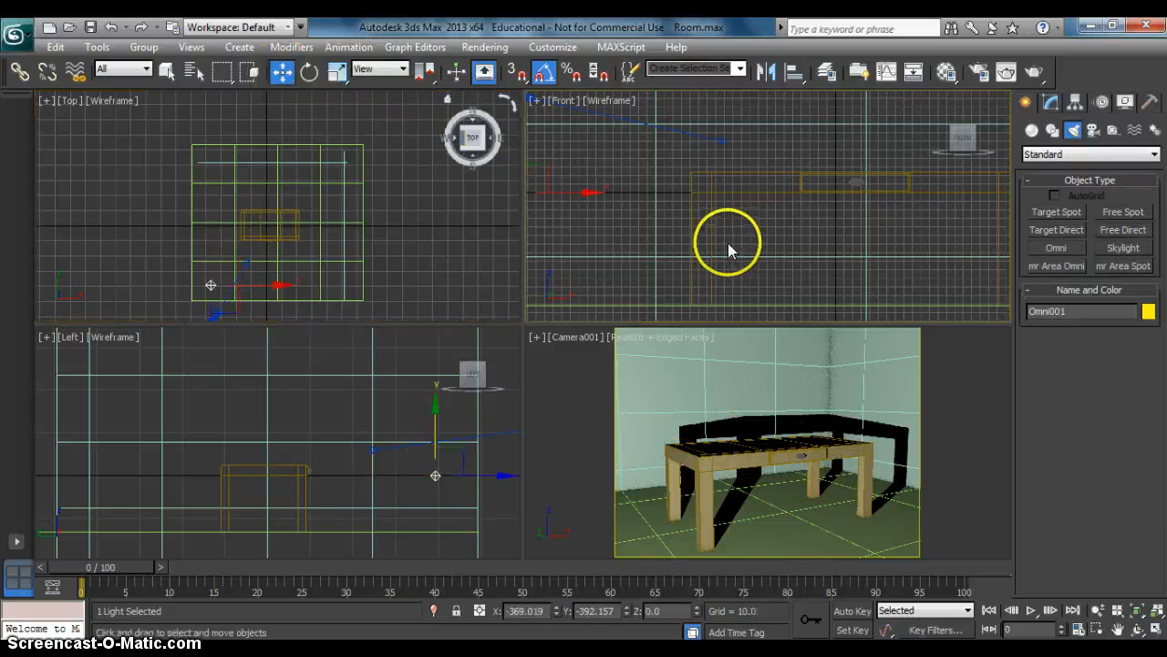
{"action": "scroll", "coordinate": [728, 243], "scroll_direction": "down", "scroll_amount": 3}
{"action": "scroll", "coordinate": [728, 242], "scroll_direction": "down", "scroll_amount": 5}
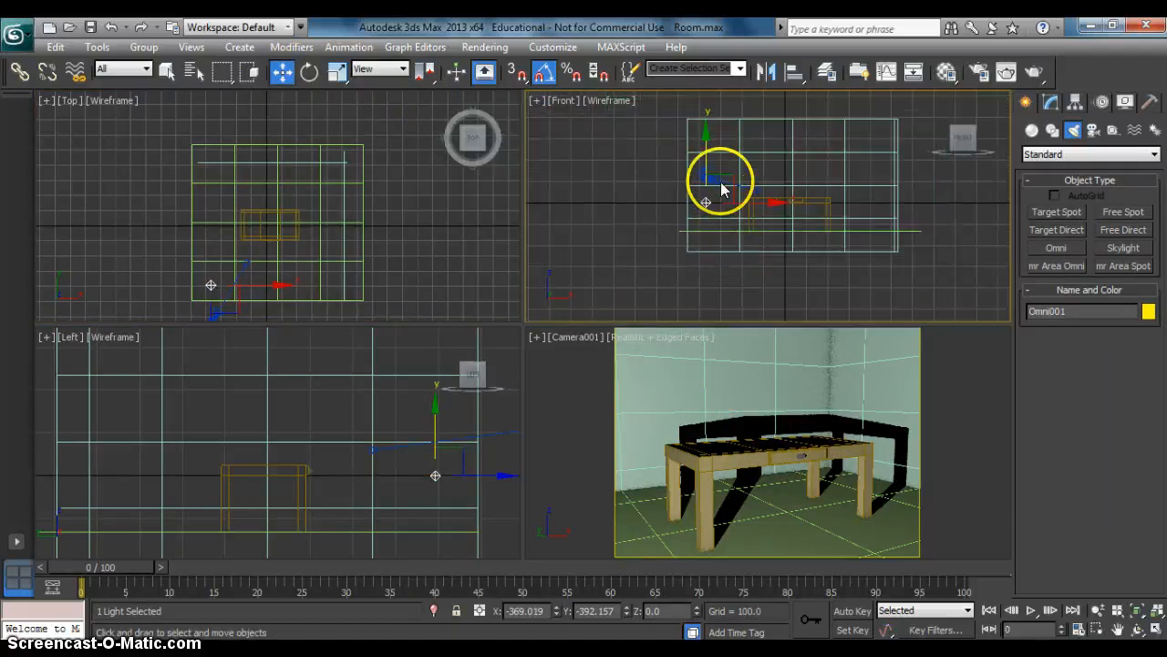
{"action": "left_click_drag", "start_coordinate": [723, 151], "coordinate": [722, 99]}
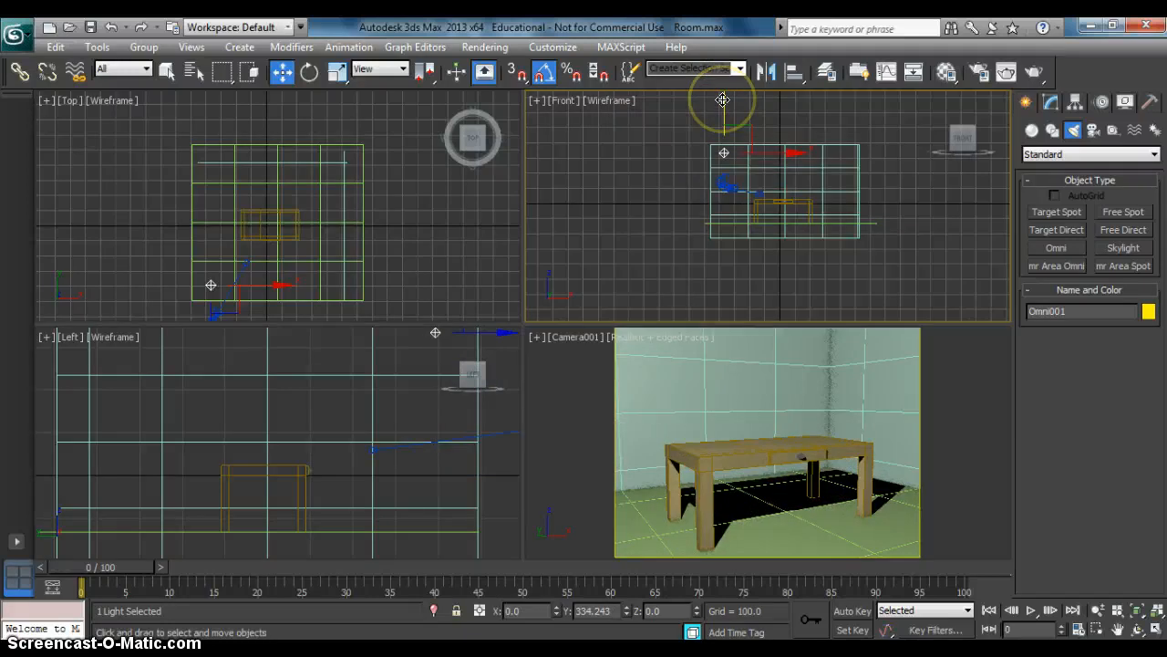
{"action": "right_click", "coordinate": [387, 394]}
{"action": "scroll", "coordinate": [389, 397], "scroll_direction": "down", "scroll_amount": 6}
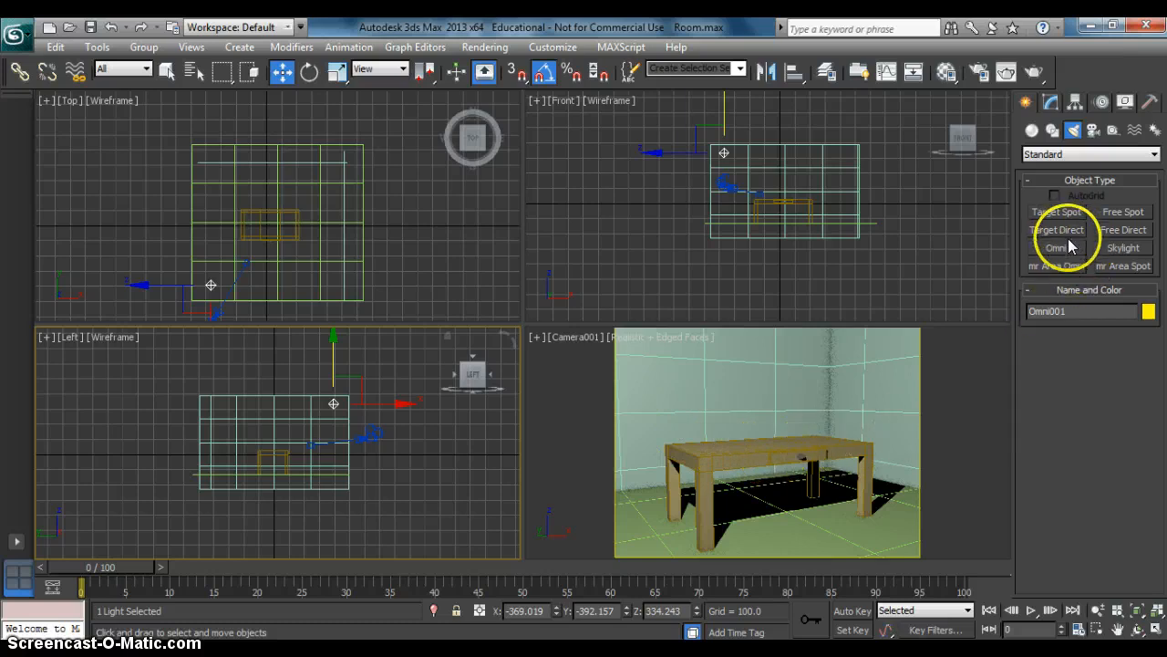
Step: Turn on the omni light's shadows with Use Global Settings and the mental ray Shadow Map type
{"action": "left_click", "coordinate": [1051, 103]}
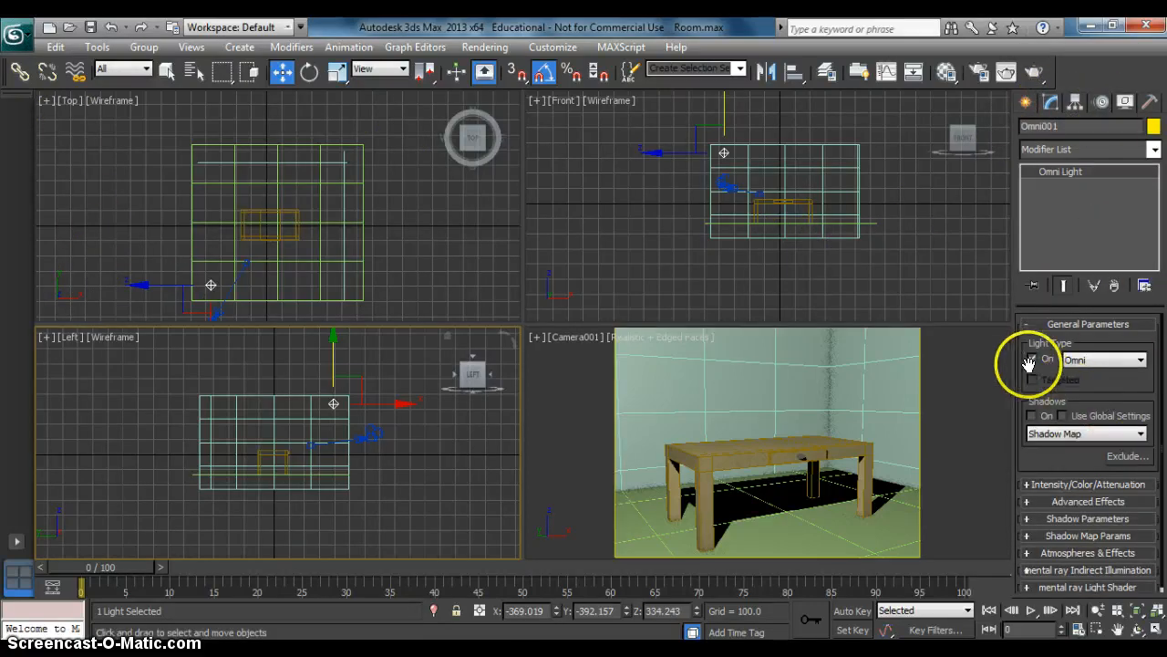
{"action": "left_click", "coordinate": [1063, 416]}
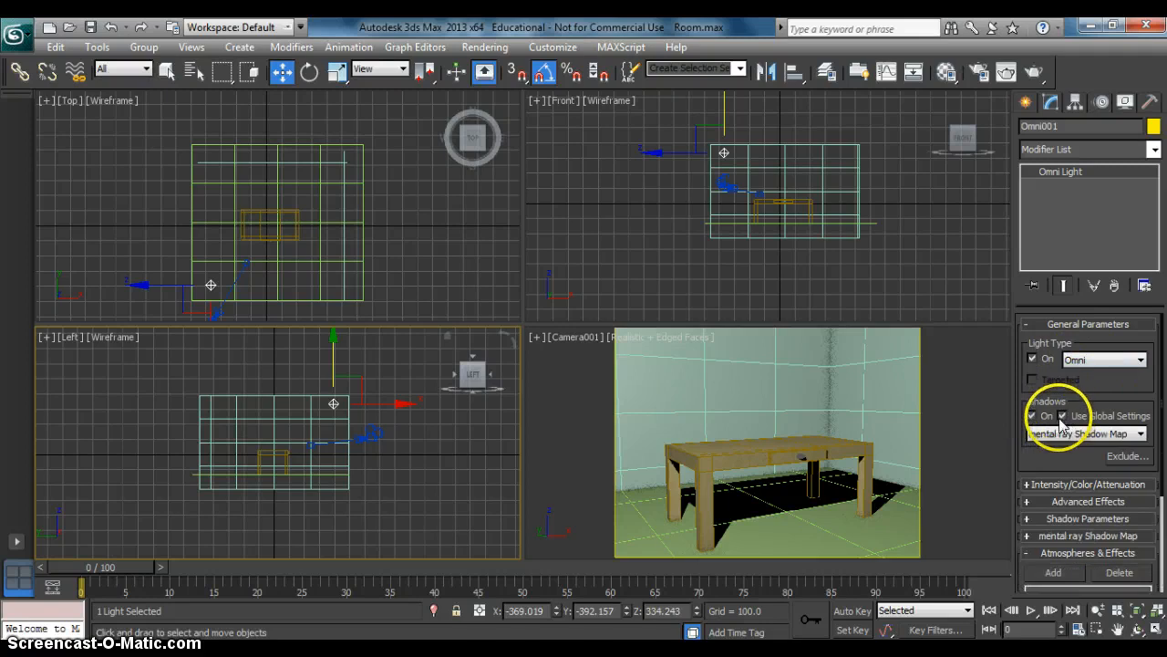
{"action": "left_click", "coordinate": [1063, 435]}
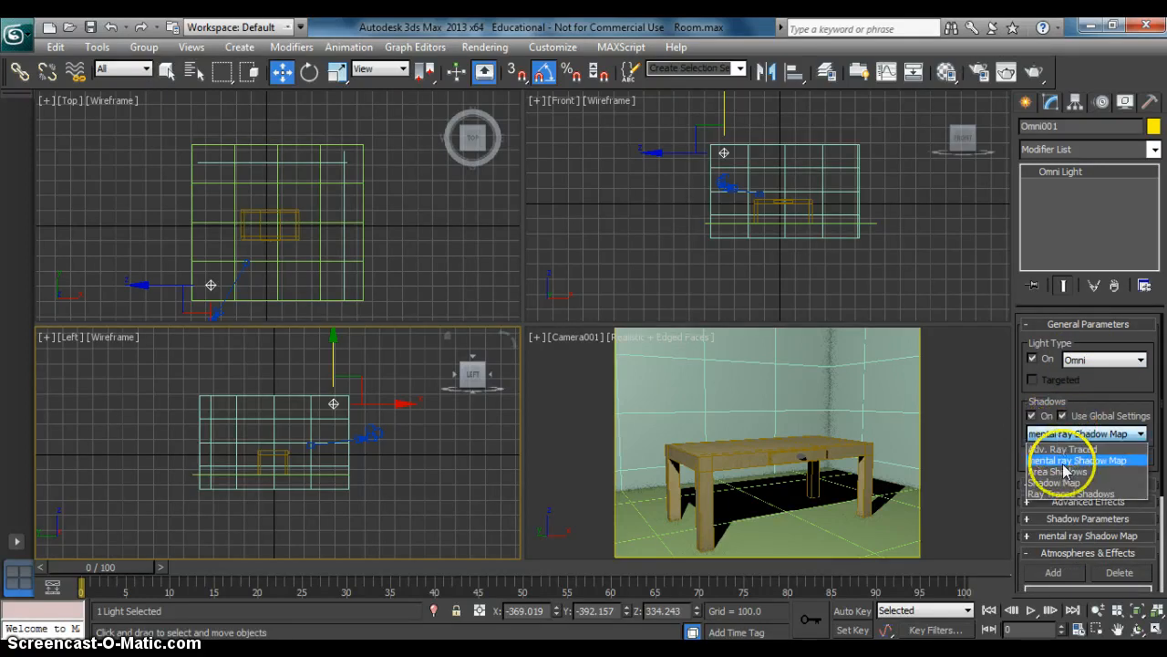
{"action": "left_click", "coordinate": [1082, 464]}
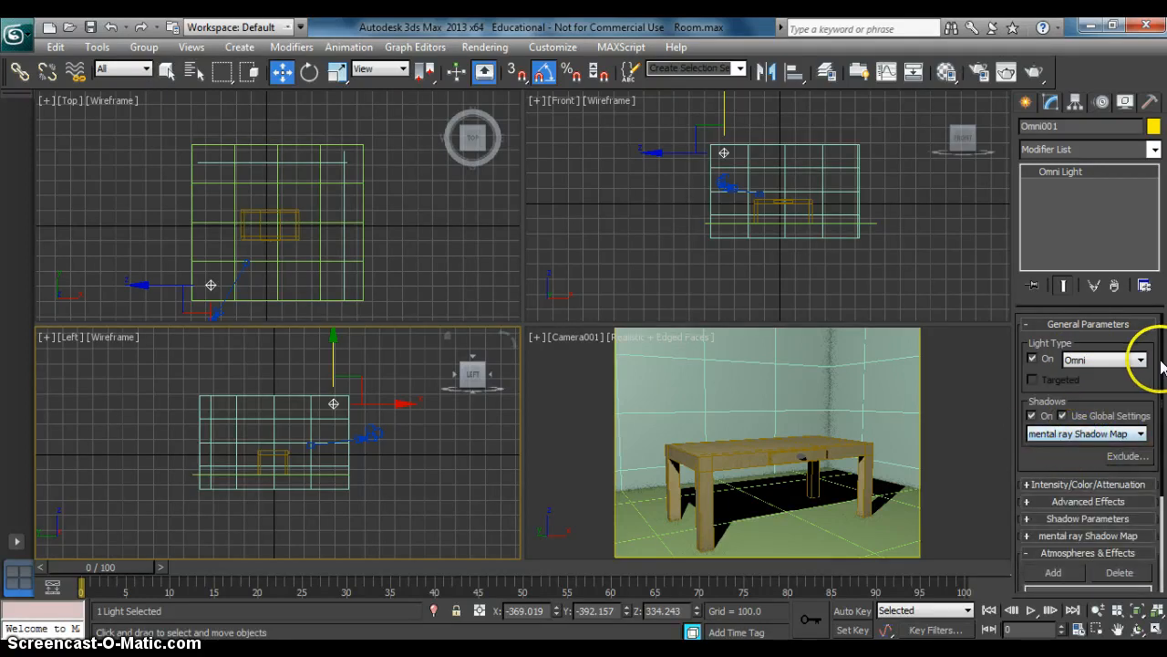
Step: Enable Transparent Shadows in the omni light's mental ray Shadow Map settings
{"action": "left_click_drag", "start_coordinate": [1161, 362], "coordinate": [1161, 430]}
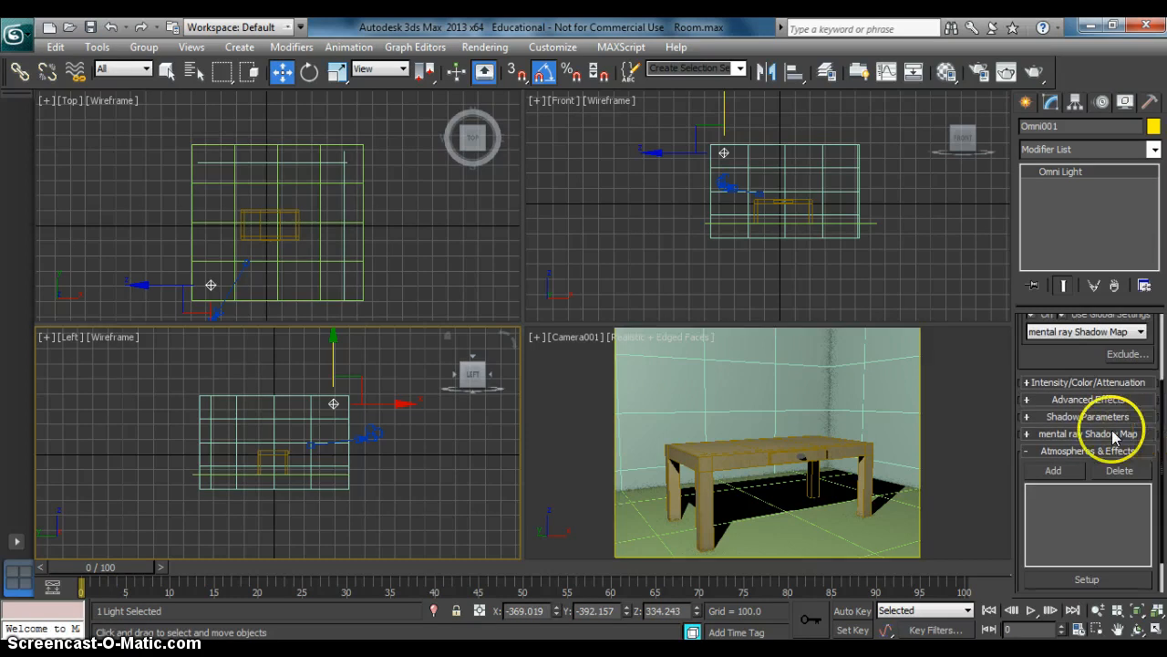
{"action": "left_click", "coordinate": [1073, 435]}
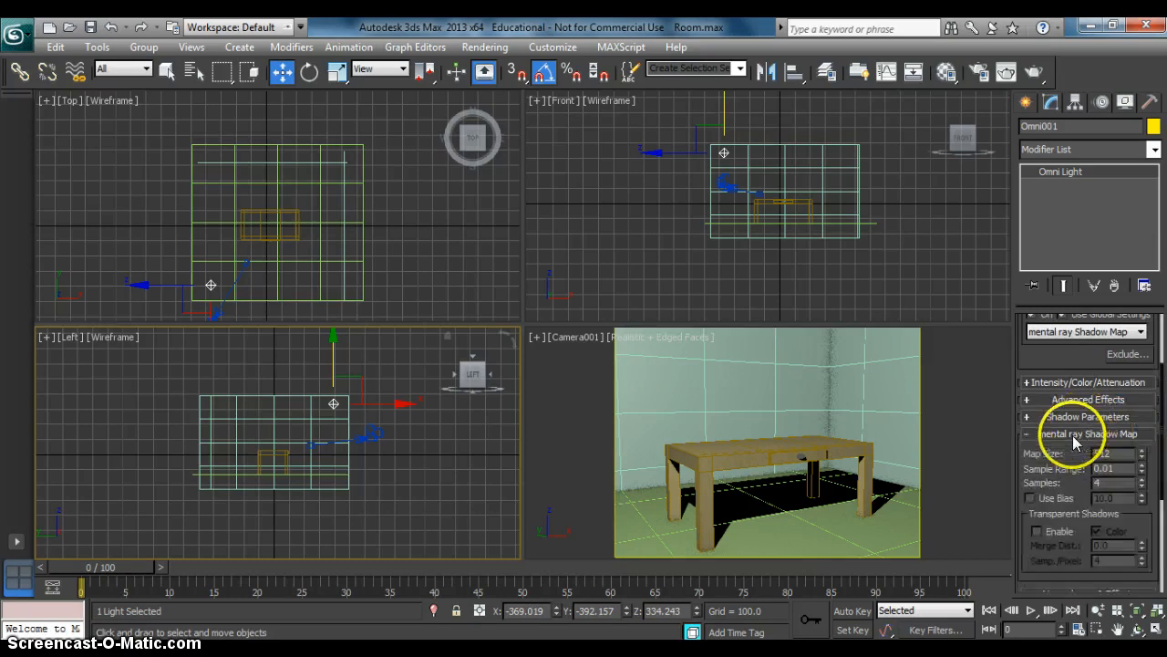
{"action": "left_click", "coordinate": [1041, 532]}
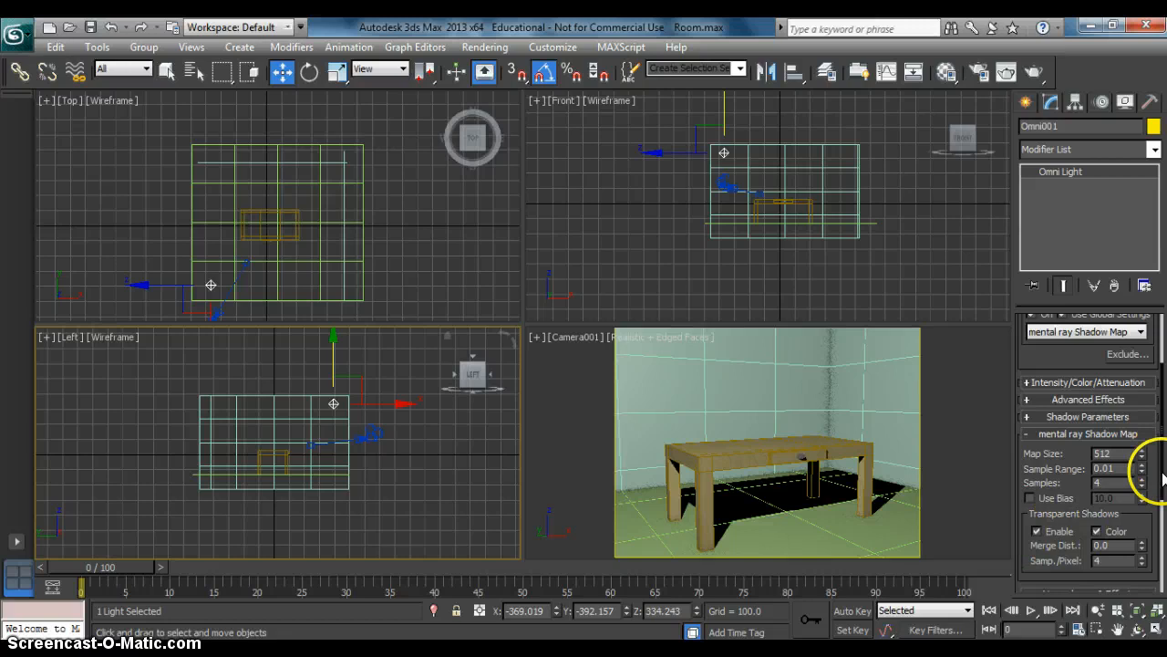
Step: Set the omni light's intensity multiplier to 0.5
{"action": "left_click_drag", "start_coordinate": [1162, 467], "coordinate": [1162, 437]}
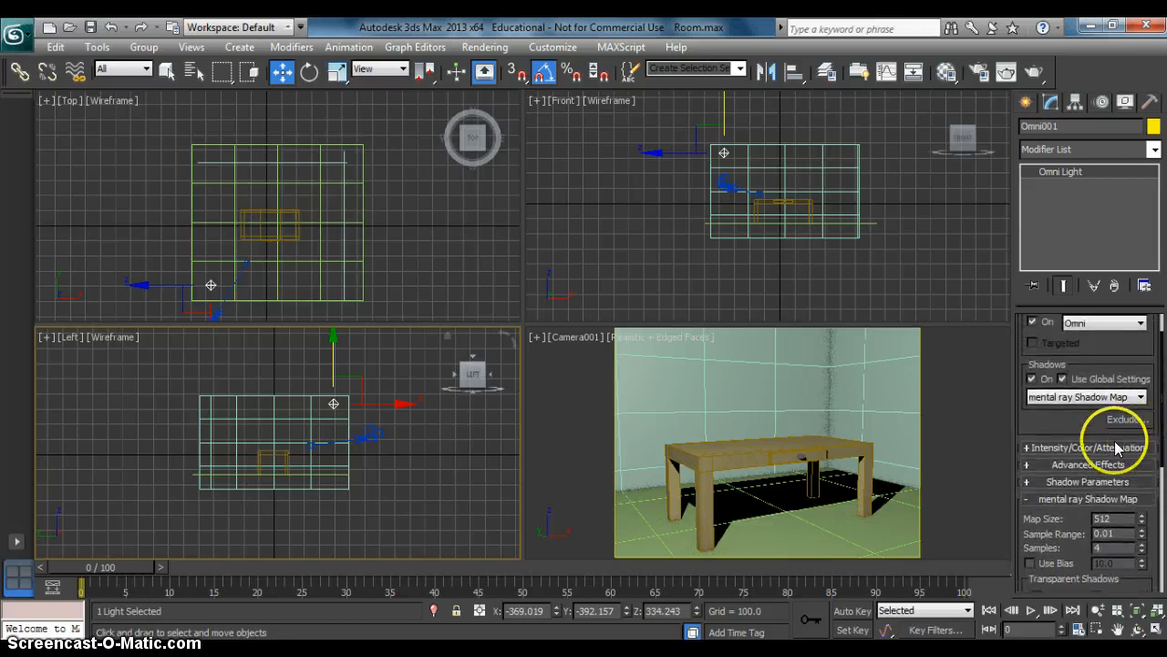
{"action": "left_click", "coordinate": [1115, 447]}
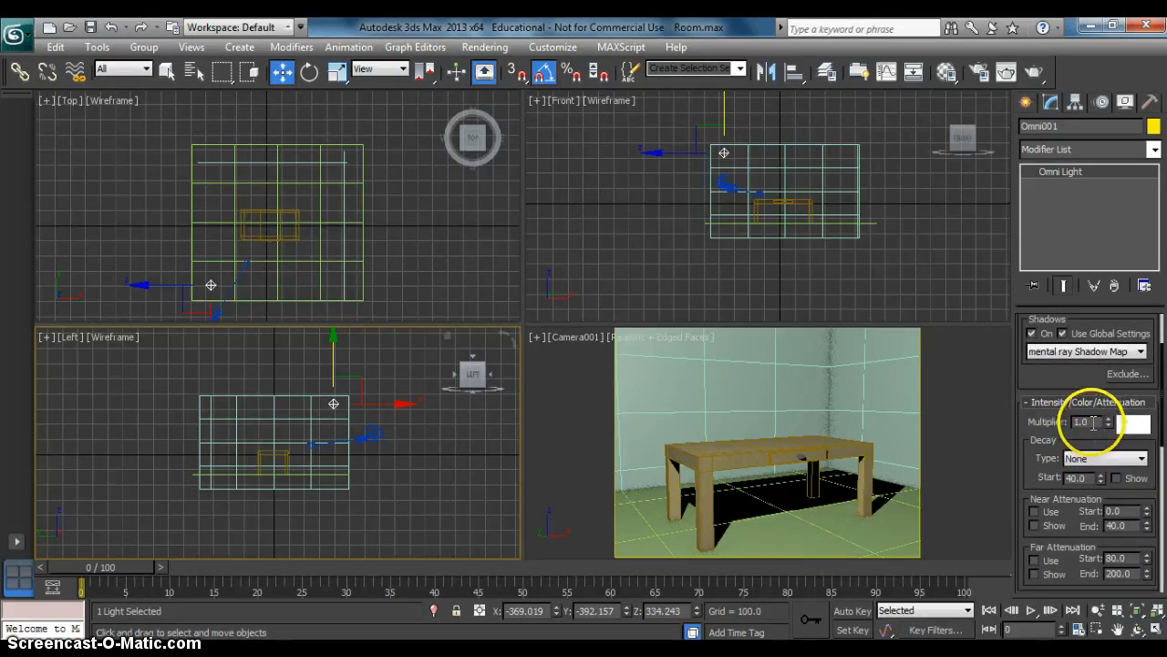
{"action": "left_click_drag", "start_coordinate": [1093, 422], "coordinate": [1056, 428]}
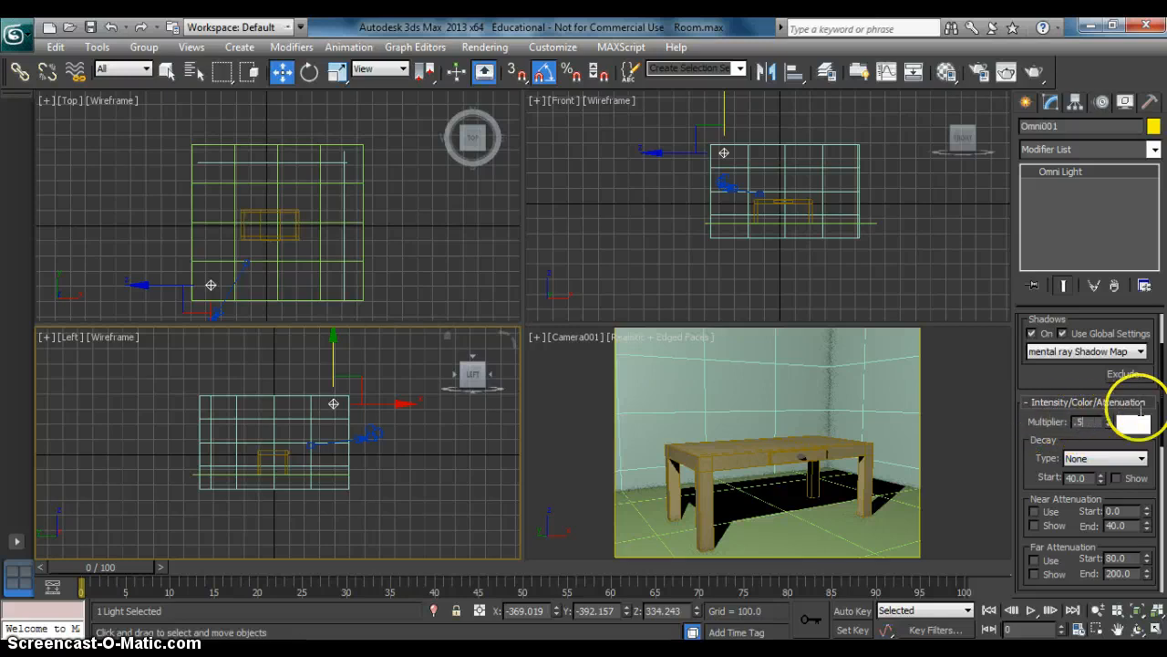
{"action": "scroll", "coordinate": [1140, 376], "scroll_direction": "up", "scroll_amount": 3}
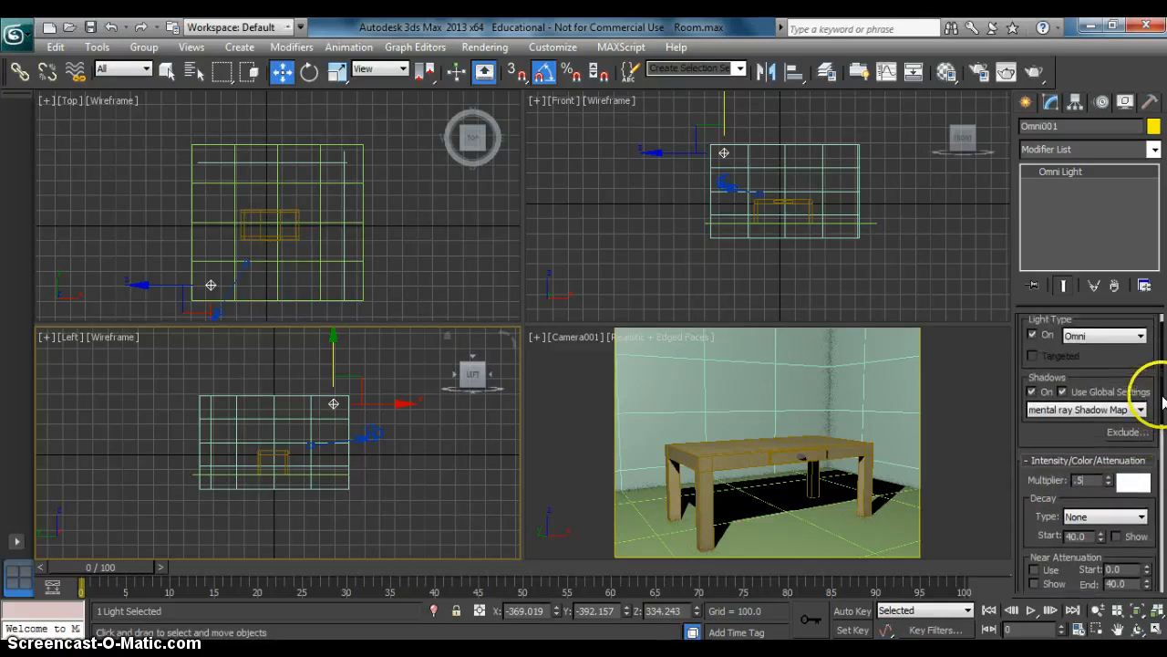
{"action": "left_click", "coordinate": [1027, 458]}
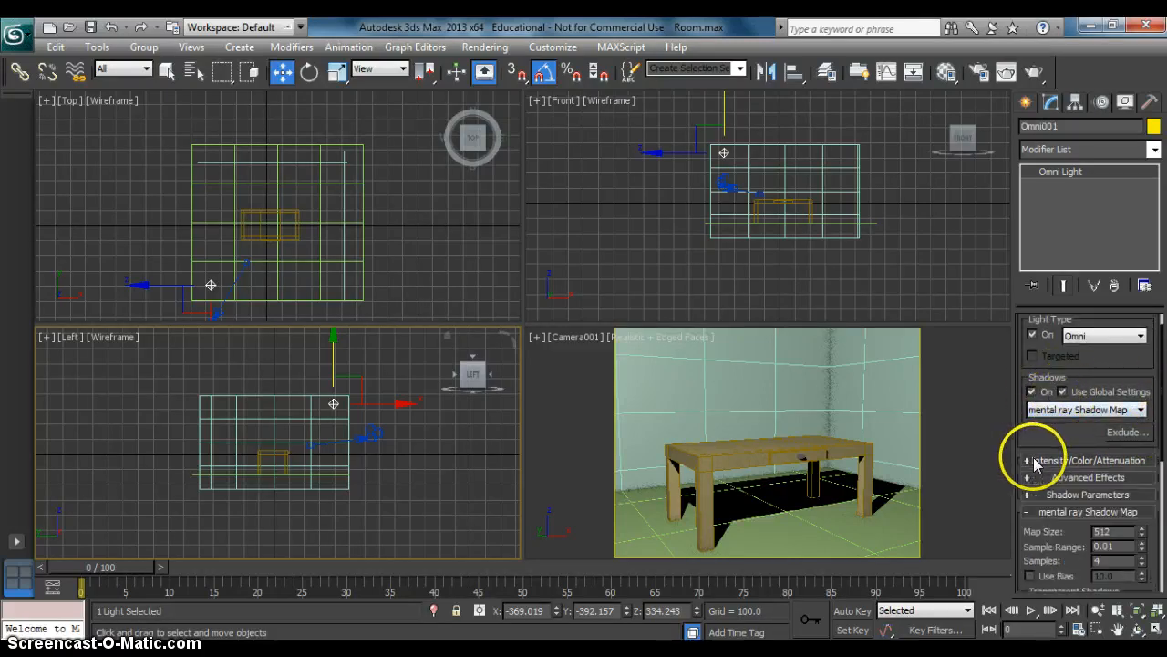
{"action": "left_click", "coordinate": [1046, 459]}
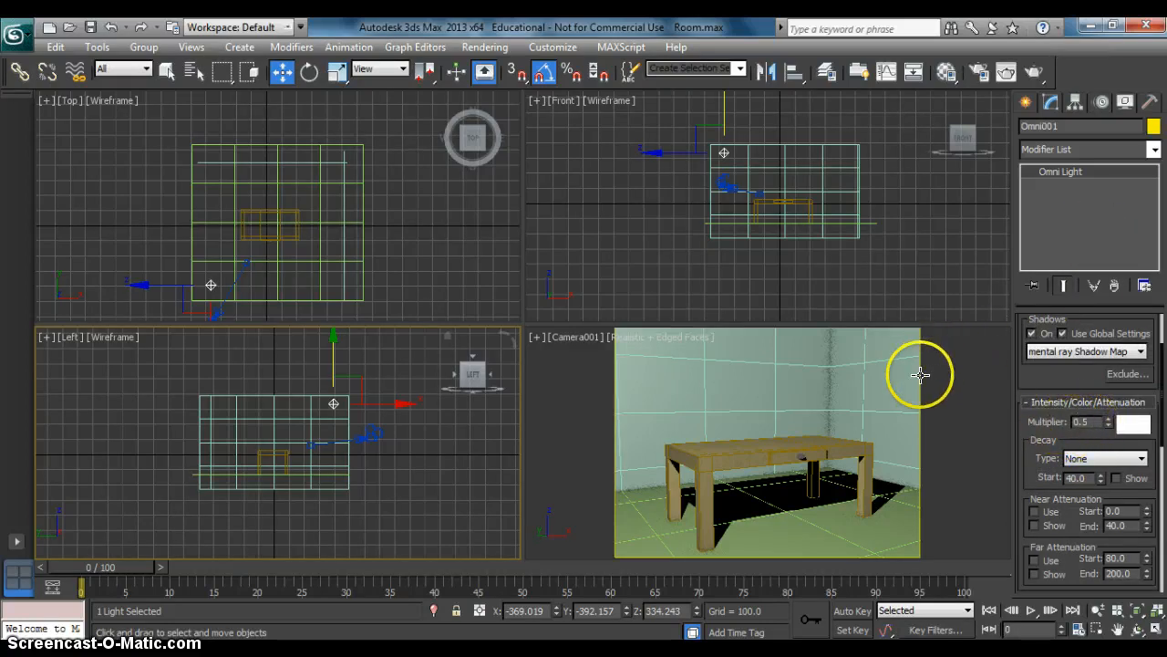
Step: Apply the Hair and Fur (WSM) modifier to the floor plane
{"action": "left_click", "coordinate": [798, 530]}
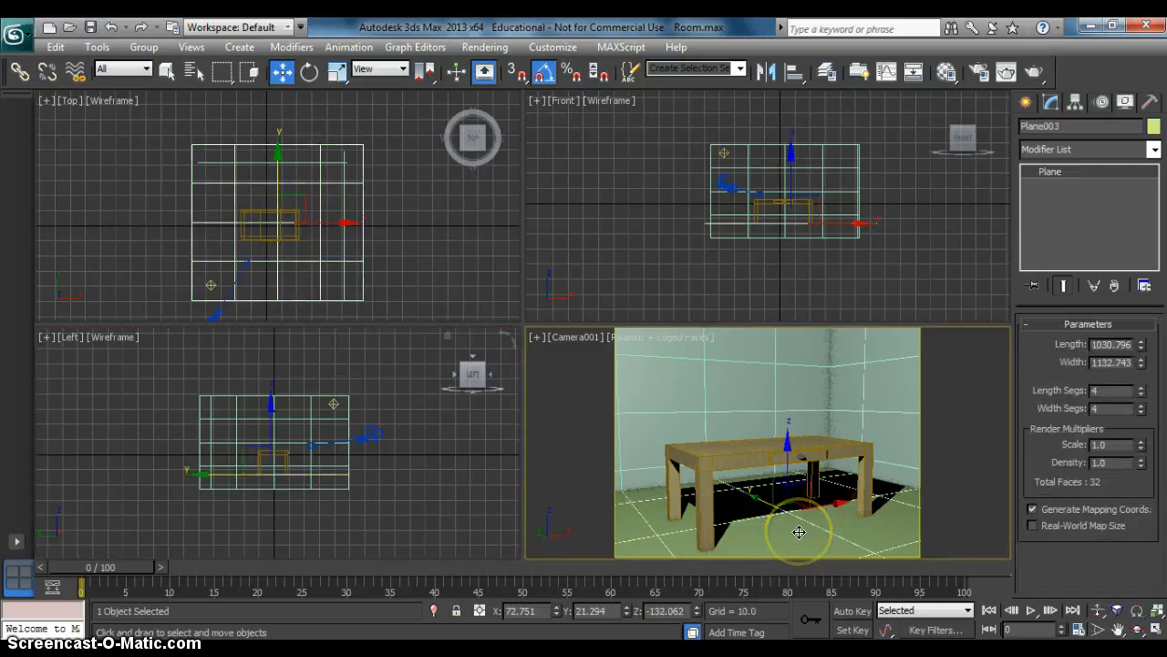
{"action": "left_click", "coordinate": [1155, 150]}
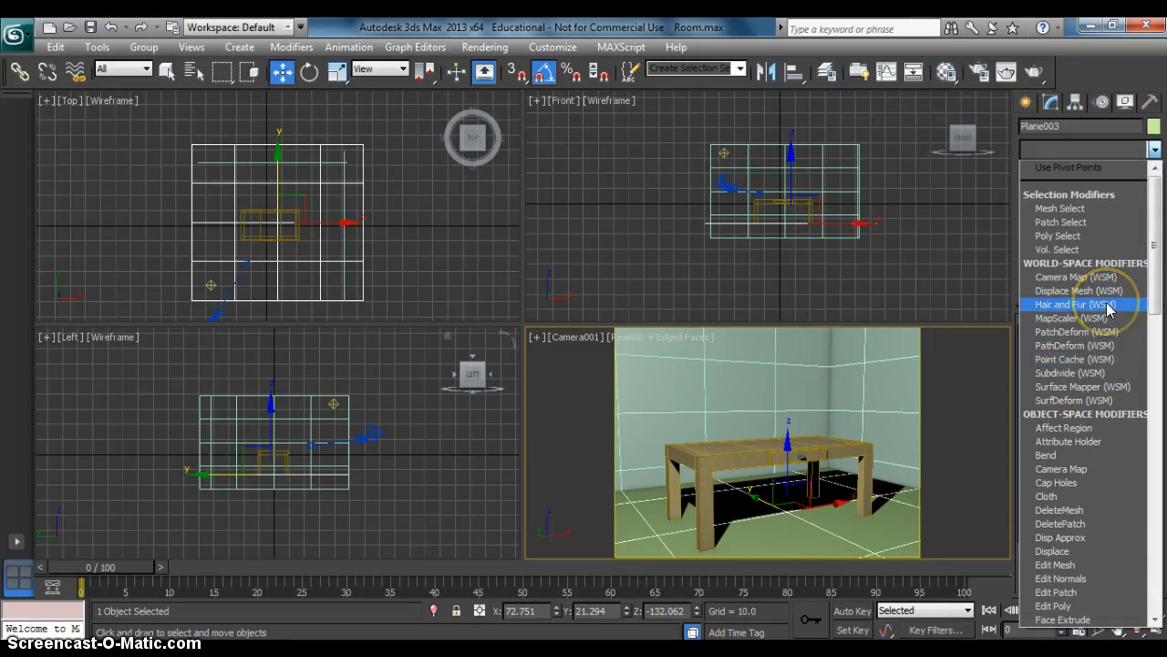
{"action": "left_click", "coordinate": [1076, 304]}
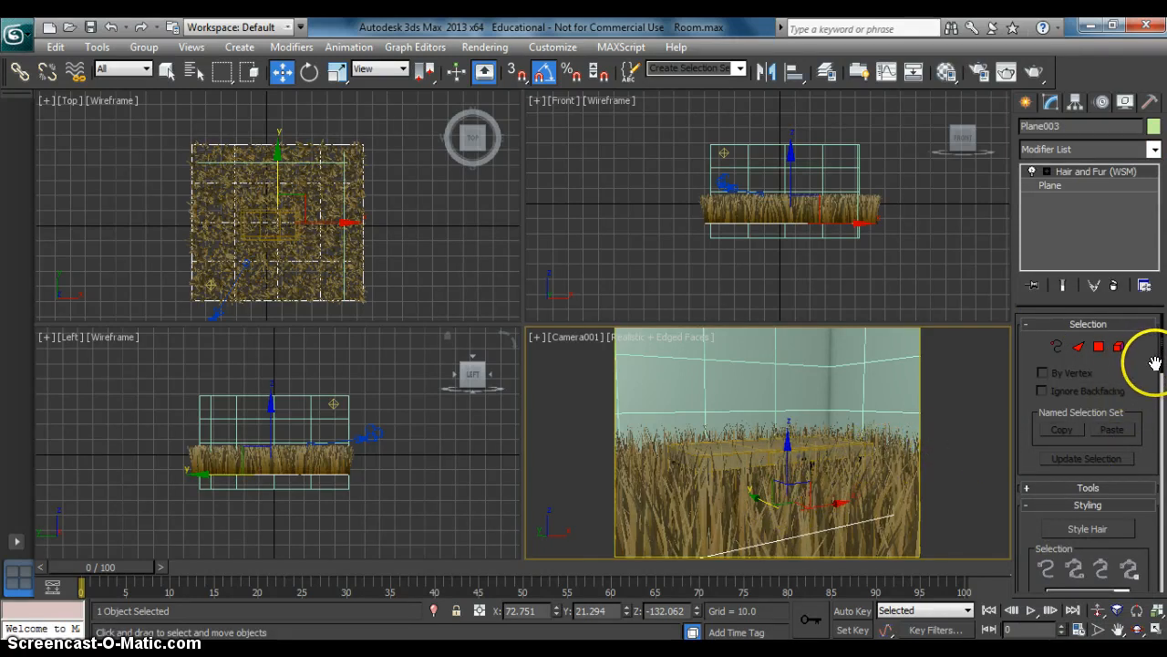
Step: Enter hair styling mode for the floor's fur, choose the Hair Brush, and finish styling without brushing
{"action": "left_click_drag", "start_coordinate": [1162, 354], "coordinate": [1165, 402]}
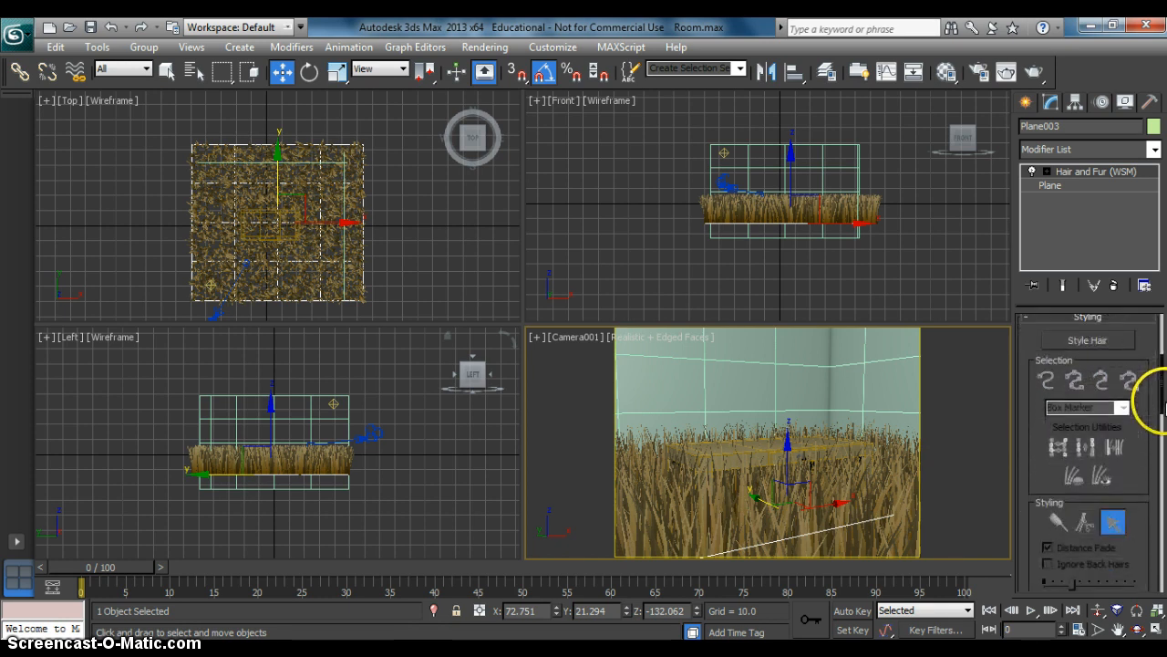
{"action": "left_click", "coordinate": [1087, 339]}
{"action": "left_click", "coordinate": [1055, 518]}
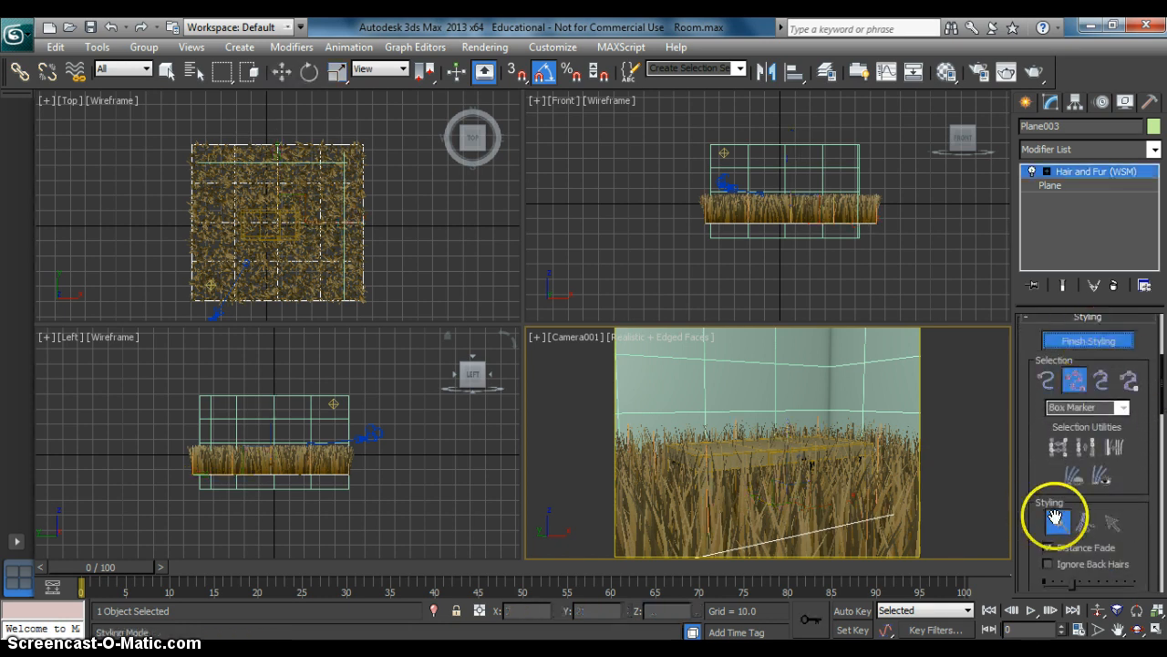
{"action": "left_click", "coordinate": [1082, 344]}
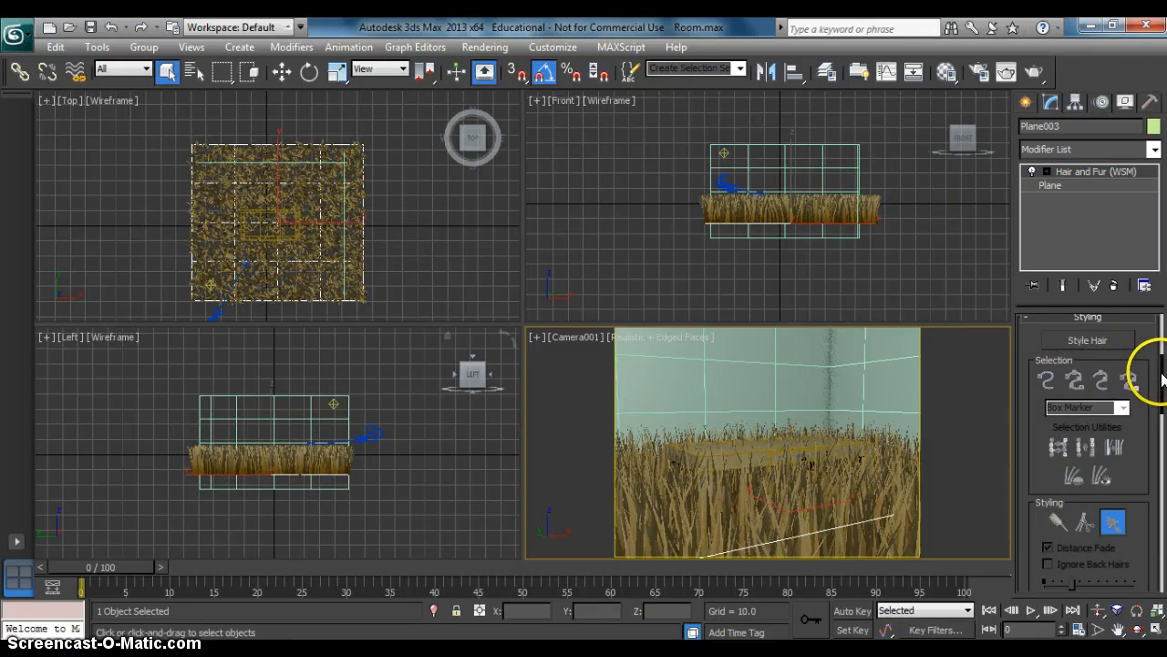
Step: Set the floor fur's Hair Count to 100000 in its general parameters
{"action": "left_click_drag", "start_coordinate": [1162, 379], "coordinate": [1163, 489]}
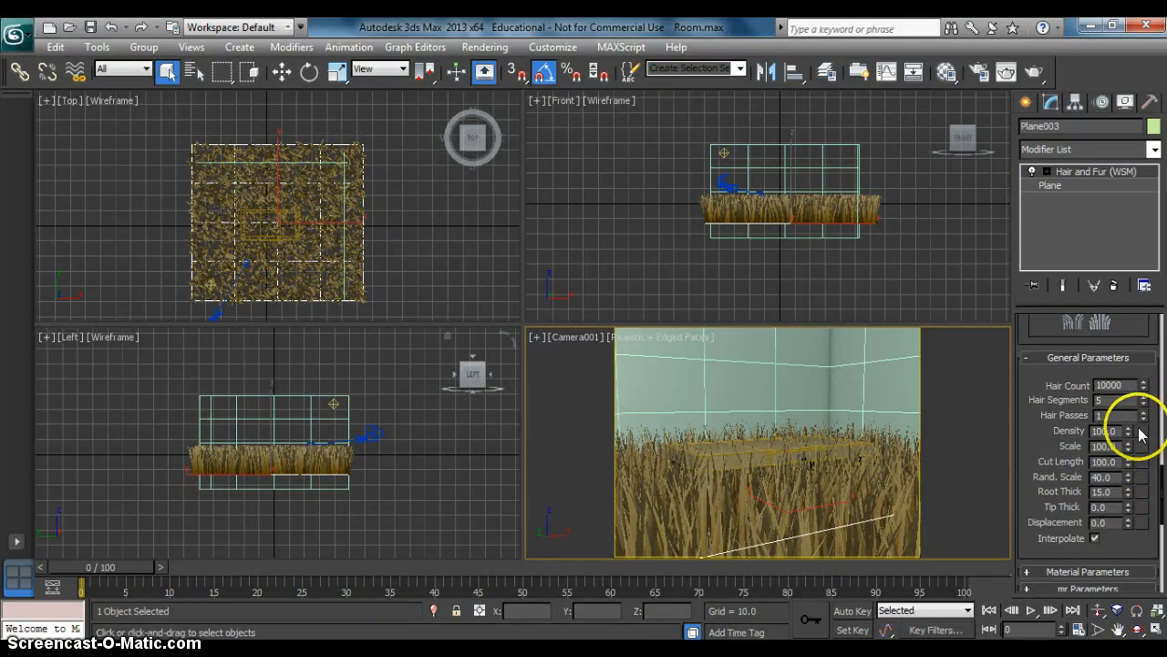
{"action": "left_click", "coordinate": [1127, 386]}
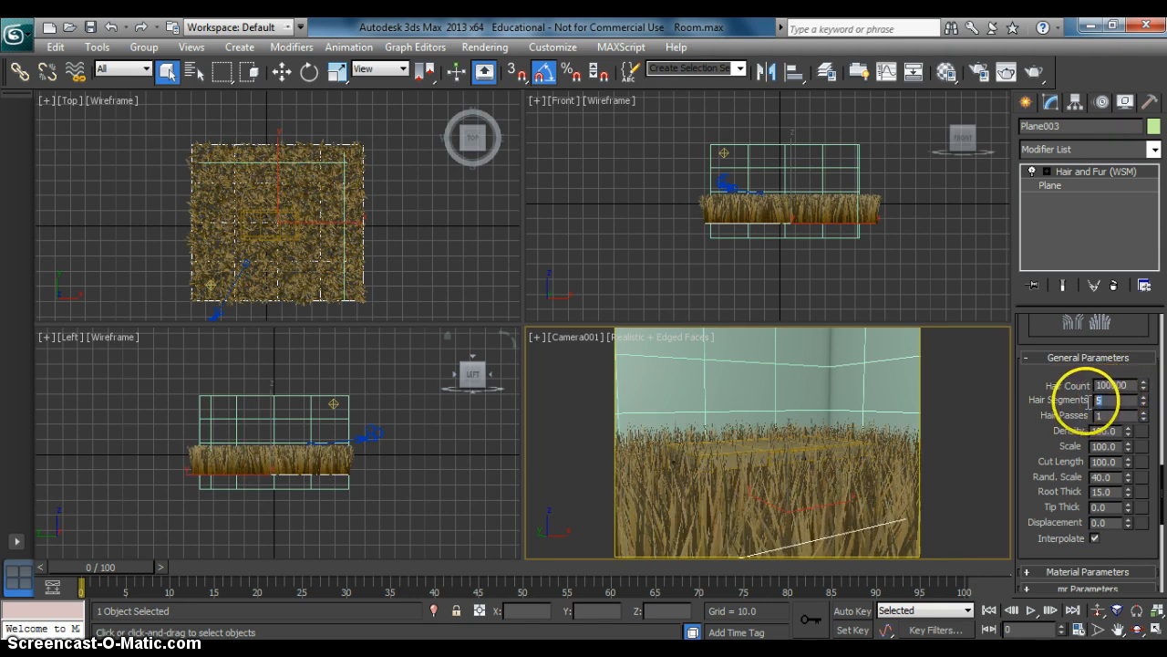
Step: Set the floor fur's Hair Segments to 2, Cut Length to 15, Rand. Scale to 21.6 and Root Thick to 4.5
{"action": "double_click", "coordinate": [1099, 401]}
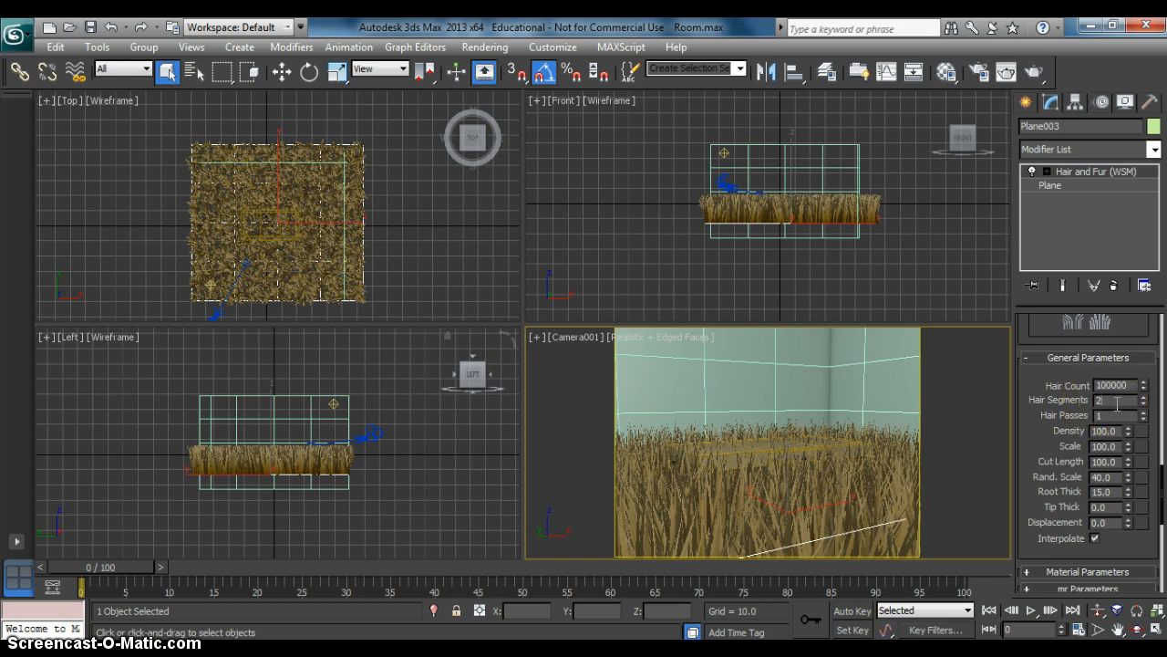
{"action": "left_click", "coordinate": [1117, 414]}
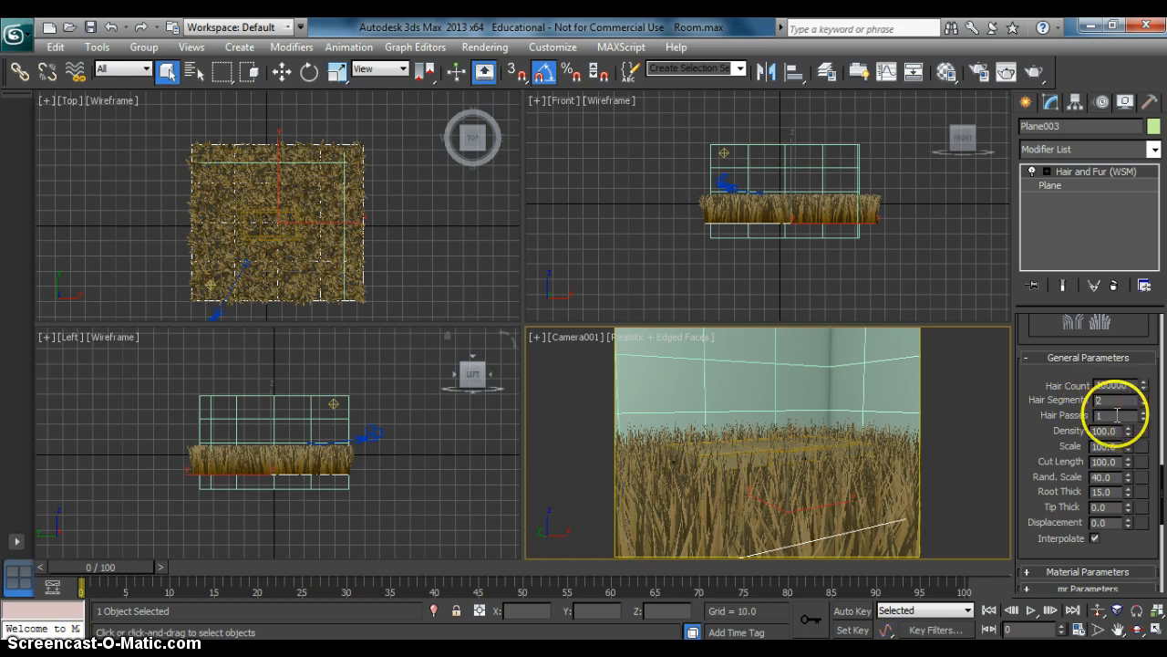
{"action": "double_click", "coordinate": [1114, 462]}
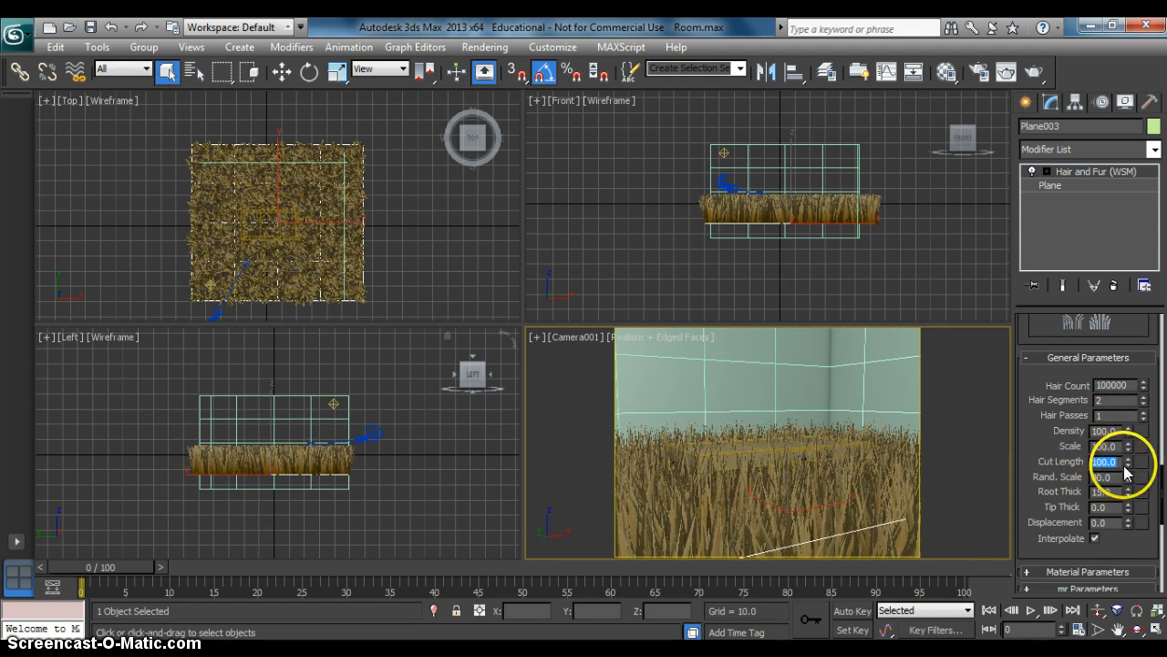
{"action": "type", "text": "15"}
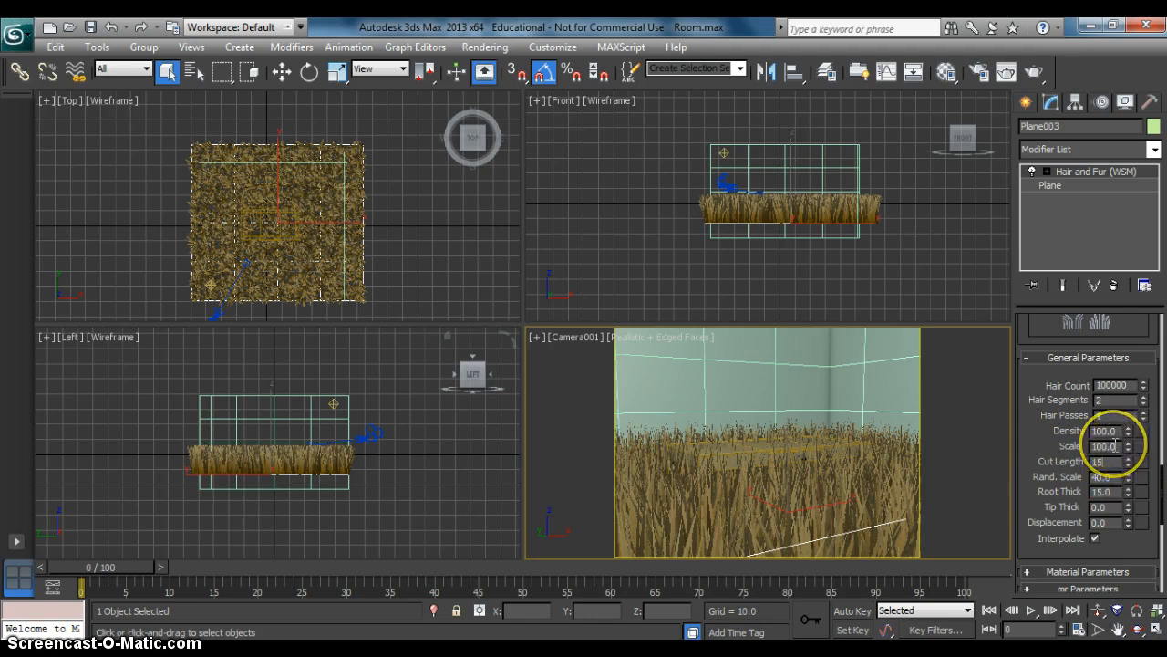
{"action": "key", "text": "Return"}
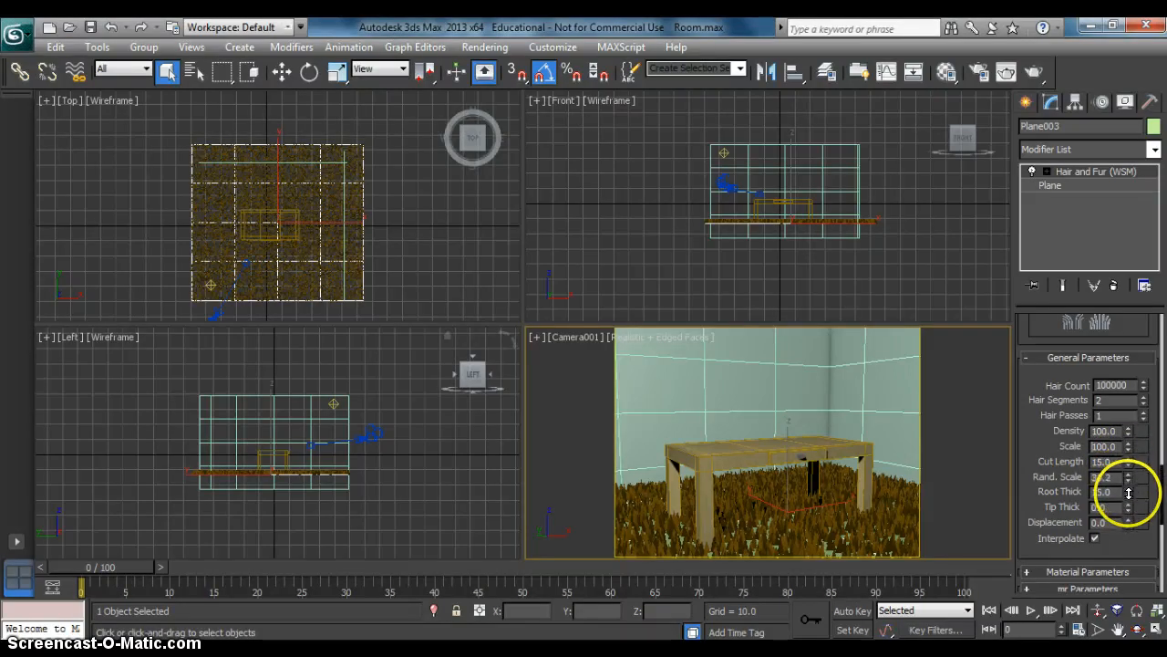
{"action": "left_click_drag", "start_coordinate": [1128, 491], "coordinate": [1134, 552]}
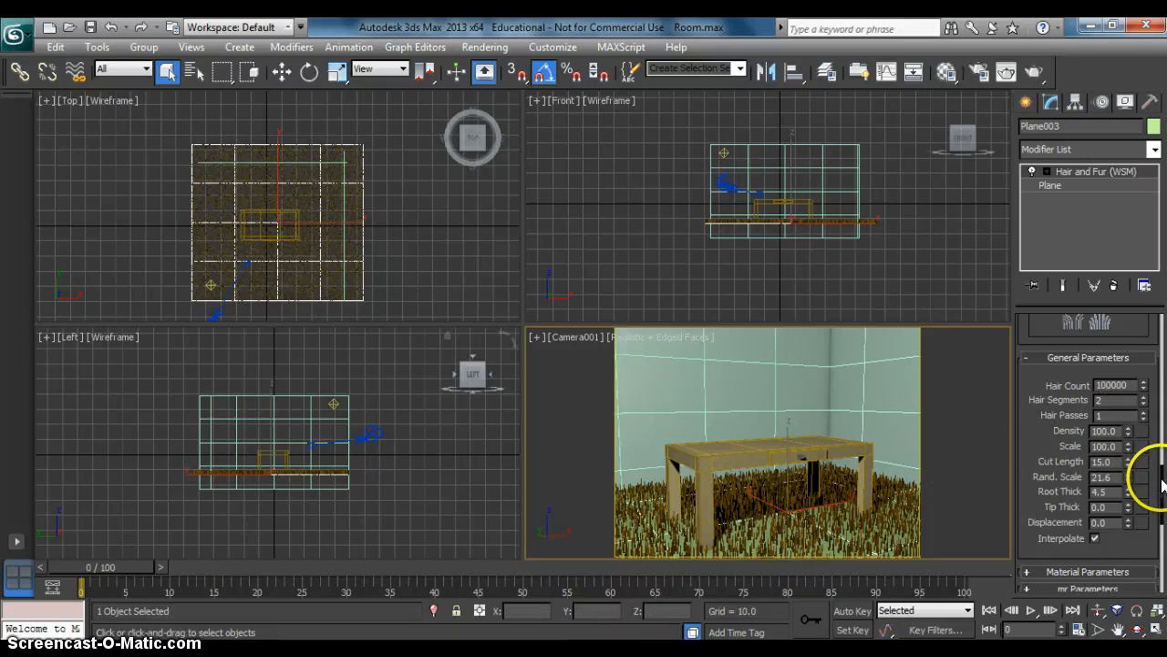
Step: Expand the fur's Material Parameters and render the camera view
{"action": "left_click_drag", "start_coordinate": [1163, 487], "coordinate": [1163, 529]}
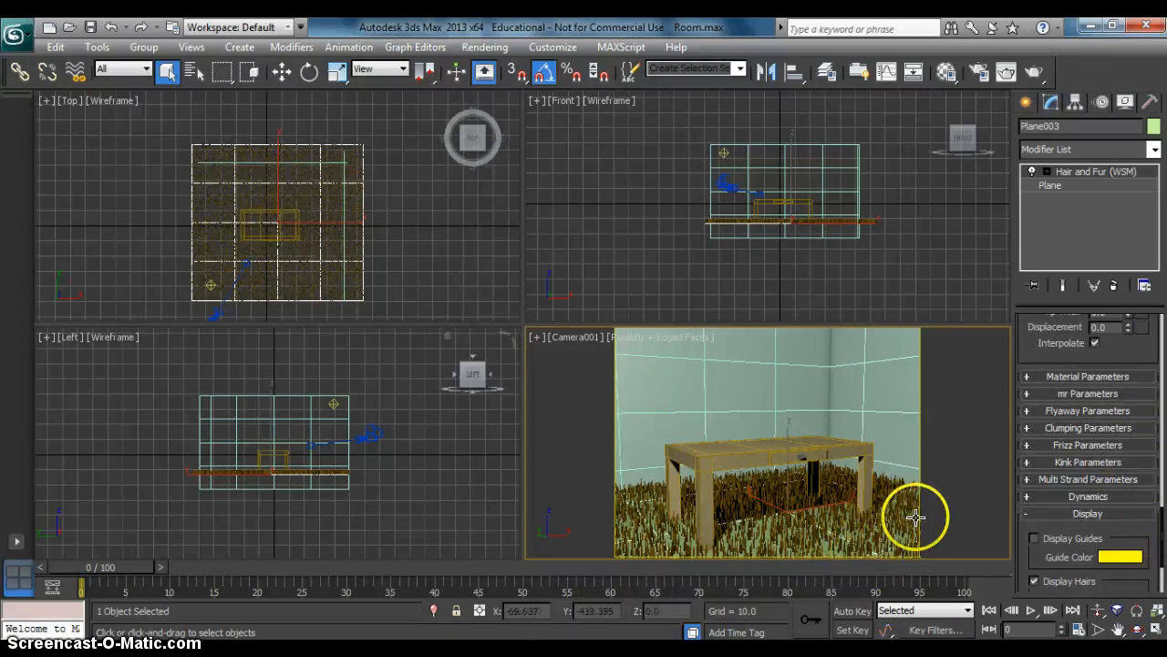
{"action": "left_click", "coordinate": [1074, 375]}
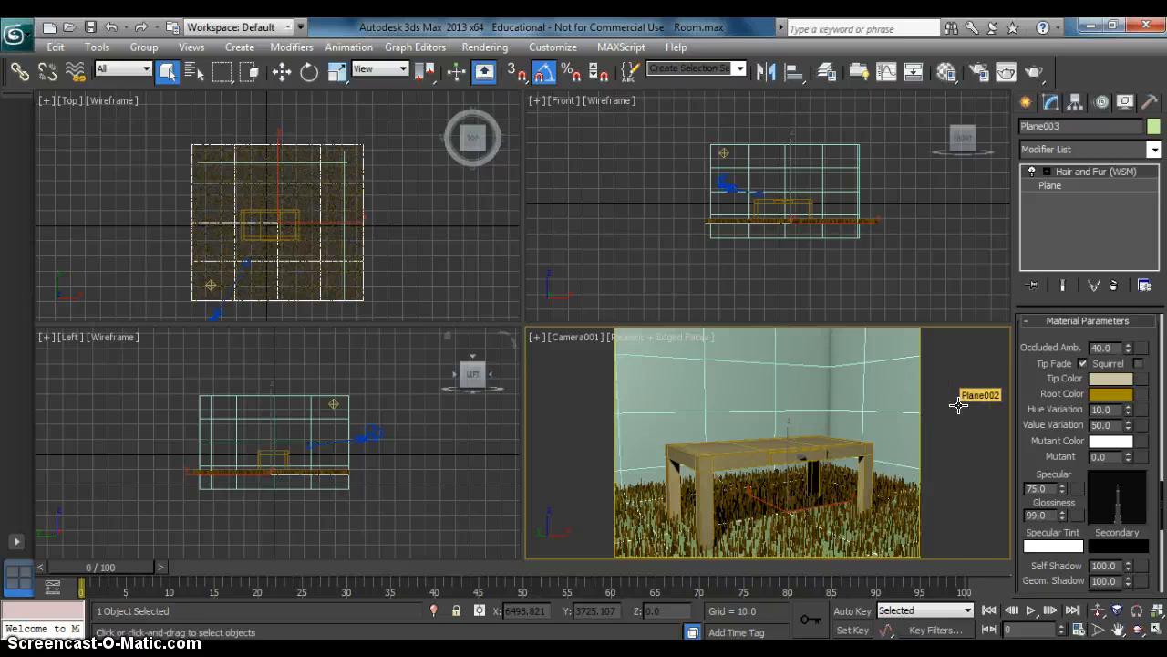
{"action": "key", "text": "shift+q"}
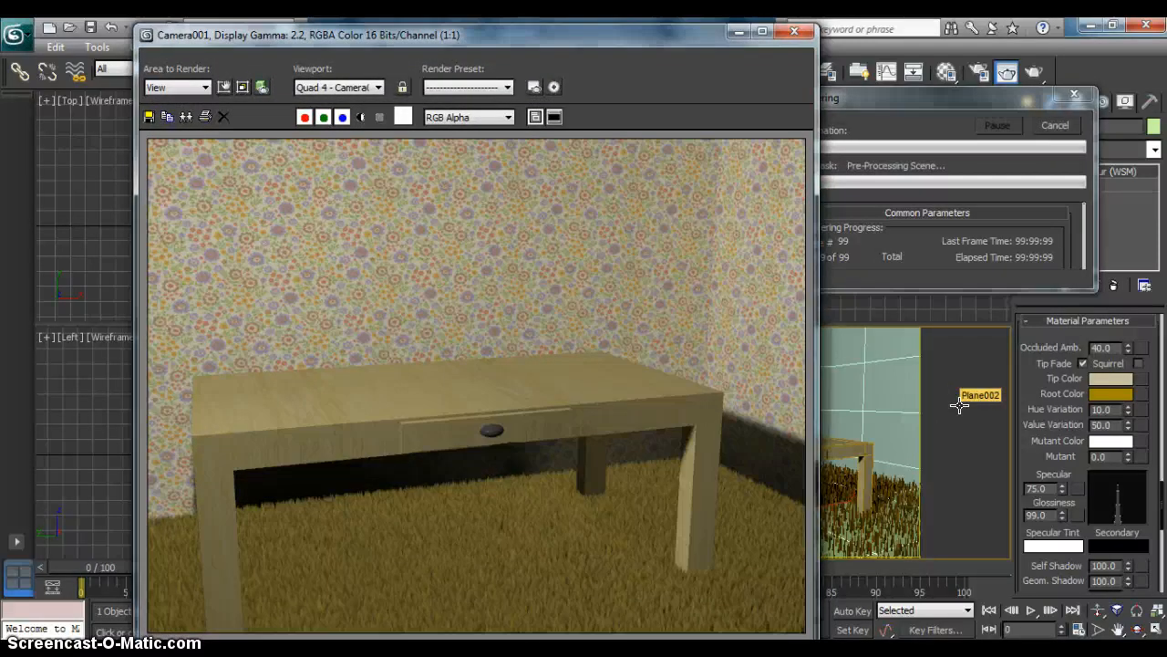
{"action": "left_click", "coordinate": [946, 262]}
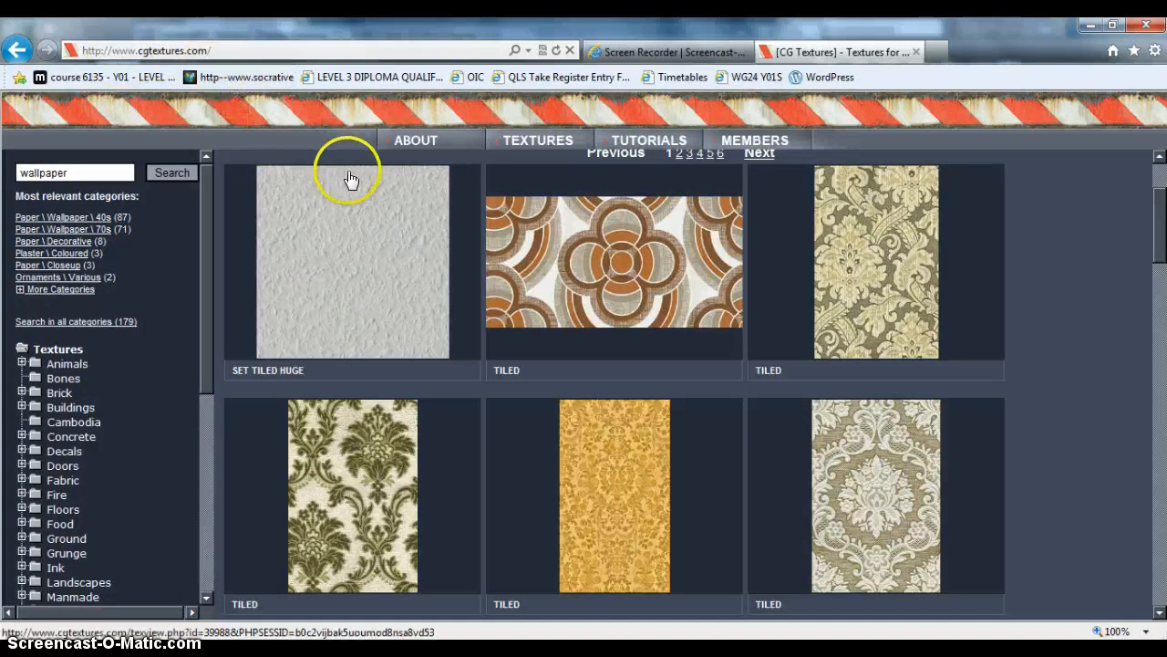
Step: Switch to the browser and look through the wallpaper texture results on cgtextures.com
{"action": "scroll", "coordinate": [779, 271], "scroll_direction": "down", "scroll_amount": 1}
{"action": "scroll", "coordinate": [779, 271], "scroll_direction": "down", "scroll_amount": 2}
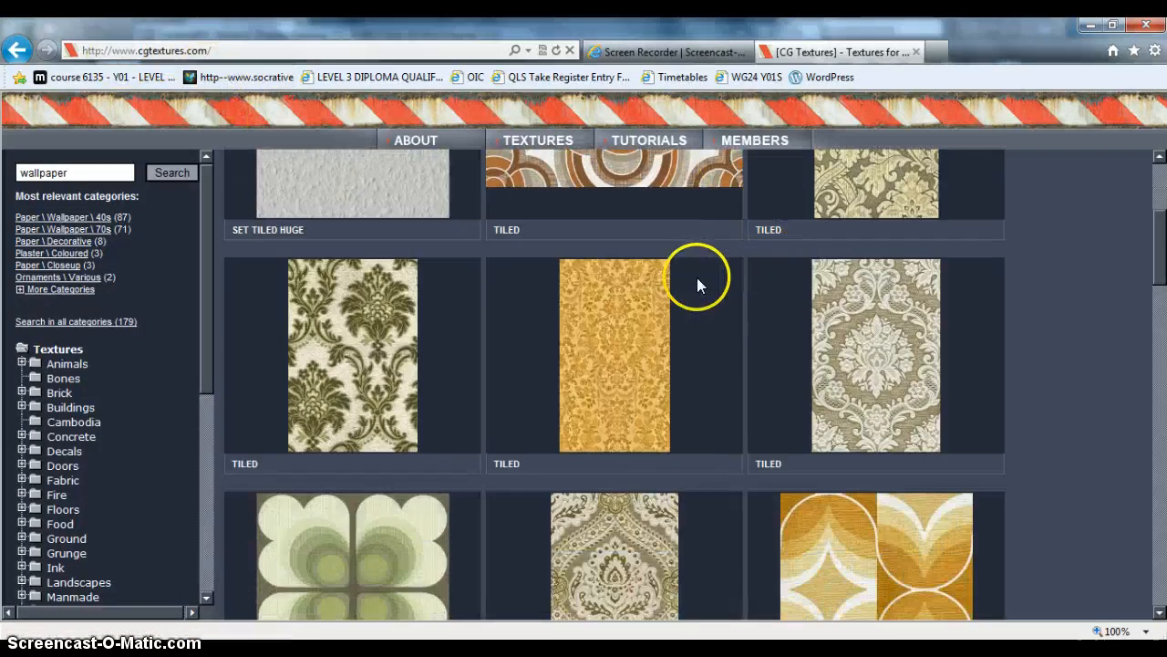
{"action": "scroll", "coordinate": [607, 282], "scroll_direction": "up", "scroll_amount": 4}
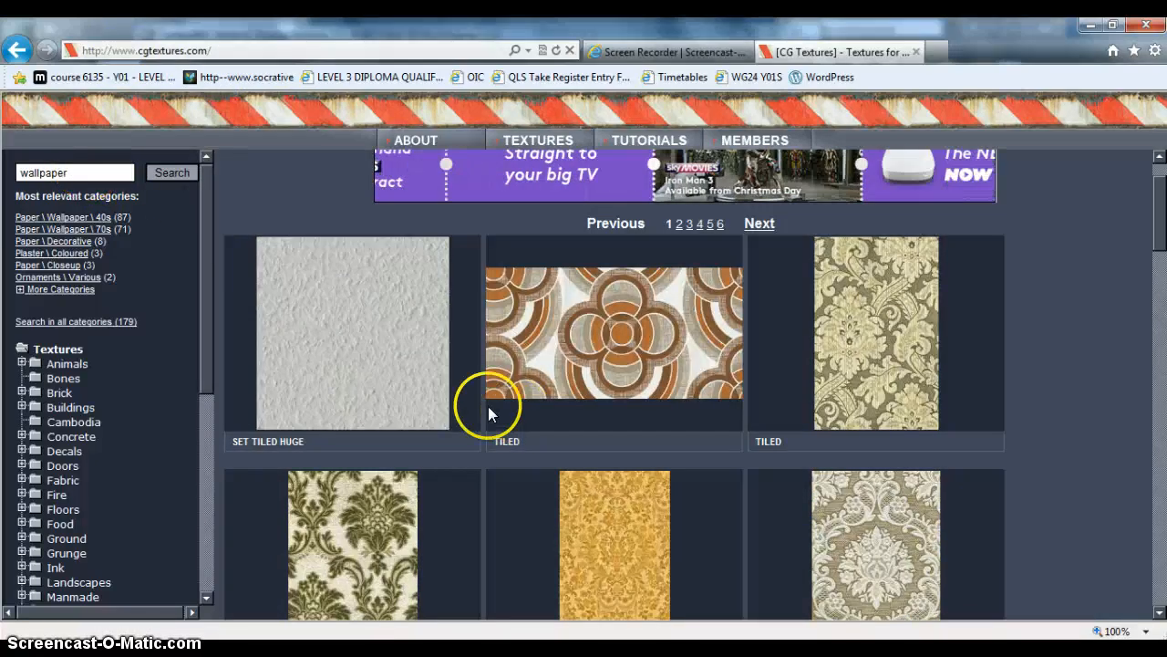
{"action": "scroll", "coordinate": [651, 392], "scroll_direction": "up", "scroll_amount": 1}
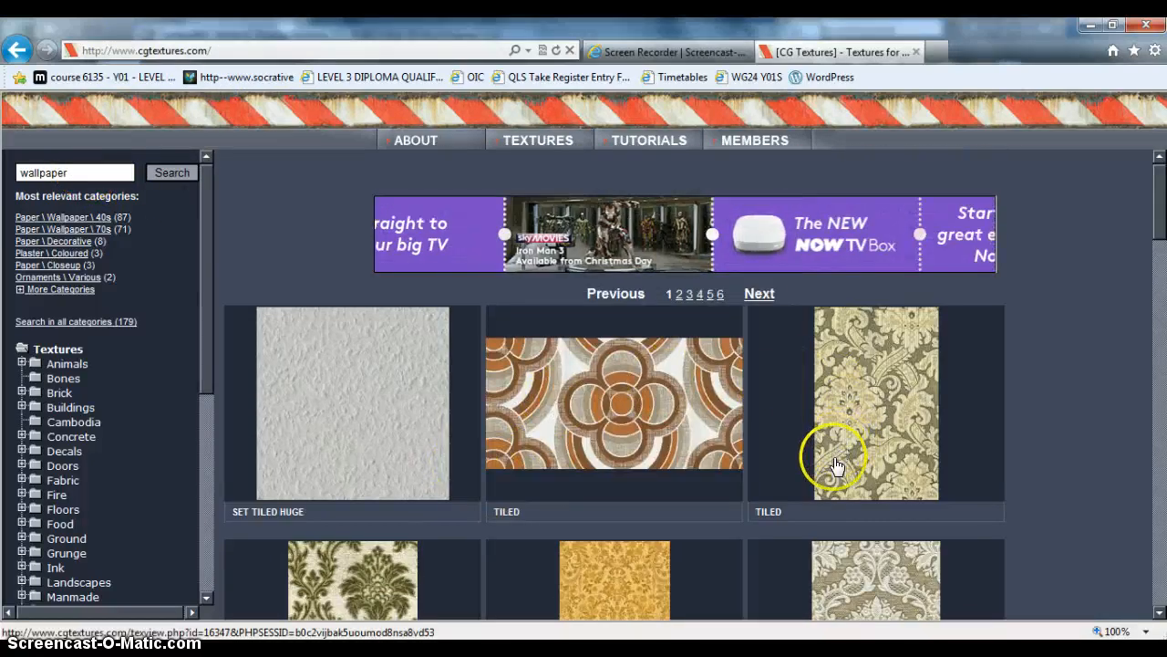
{"action": "scroll", "coordinate": [779, 392], "scroll_direction": "down", "scroll_amount": 1}
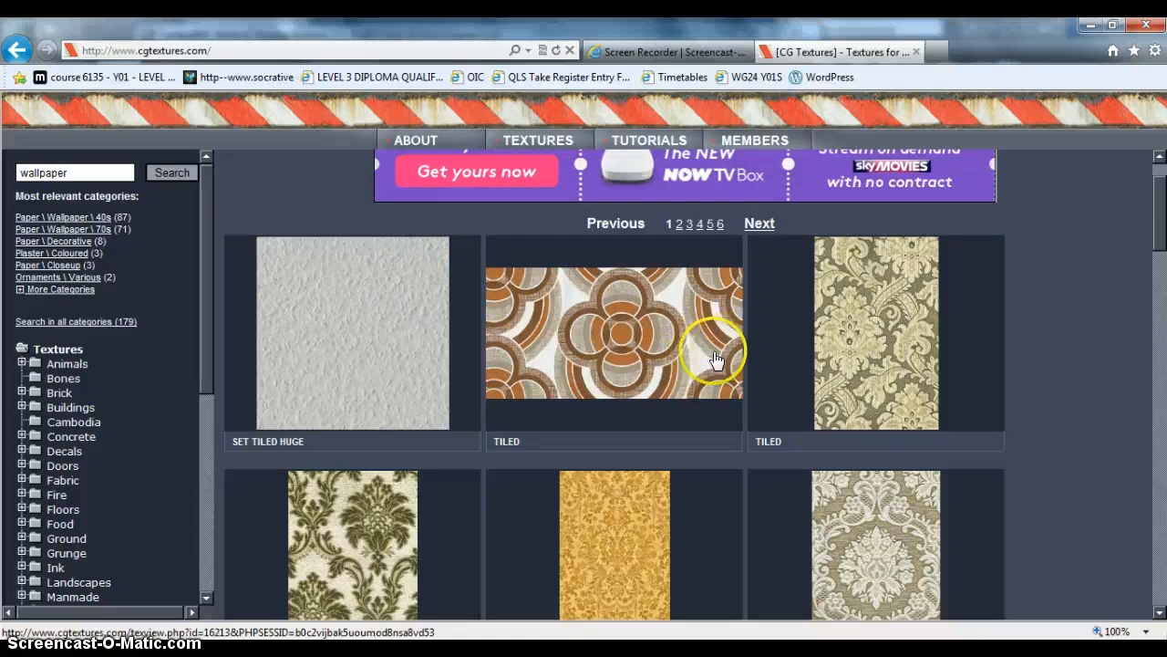
{"action": "scroll", "coordinate": [690, 345], "scroll_direction": "down", "scroll_amount": 3}
{"action": "scroll", "coordinate": [656, 383], "scroll_direction": "up", "scroll_amount": 3}
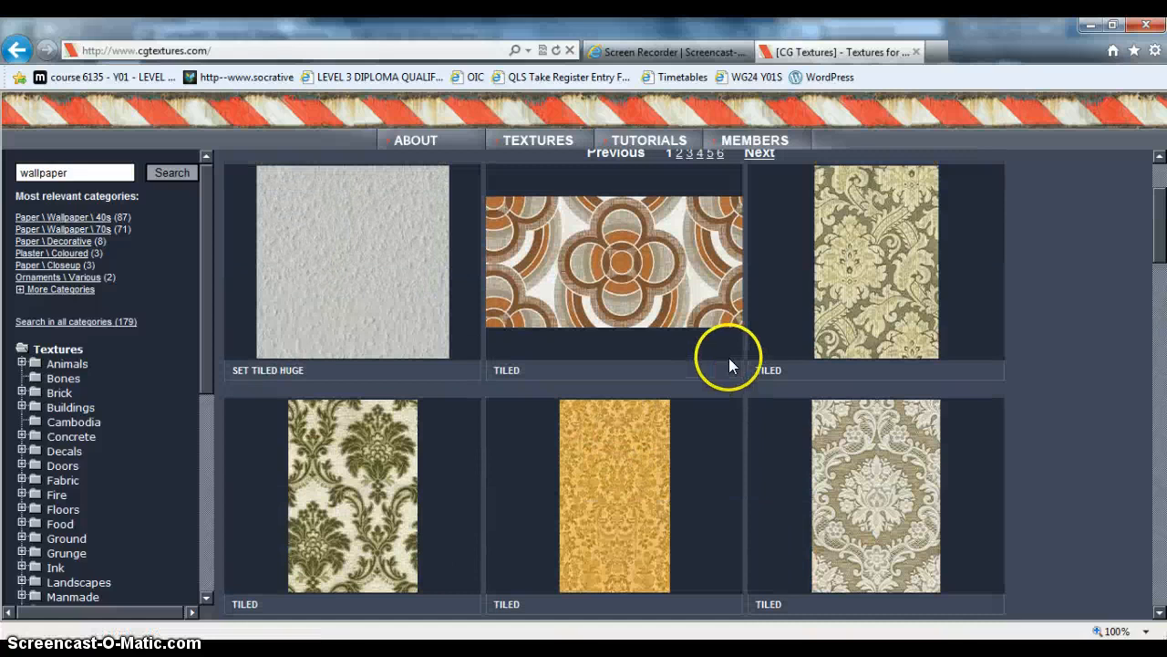
{"action": "scroll", "coordinate": [722, 364], "scroll_direction": "down", "scroll_amount": 10}
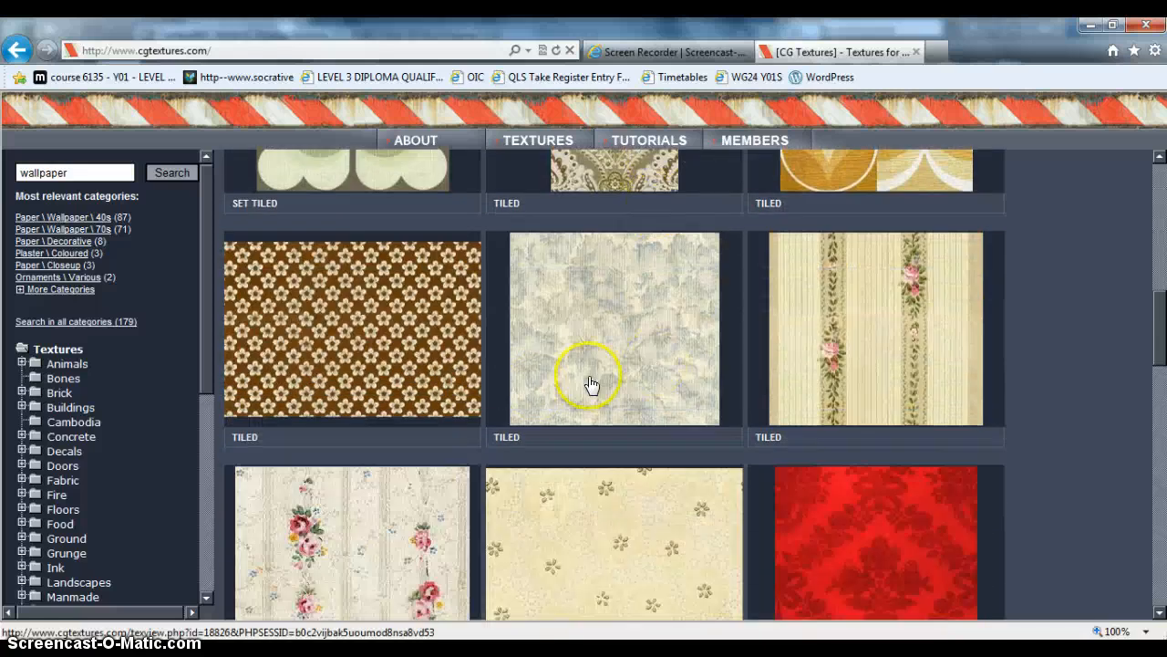
Step: Open the brown flower wallpaper texture WallpaperSeventies0023 and examine its available image sizes
{"action": "left_click", "coordinate": [404, 357]}
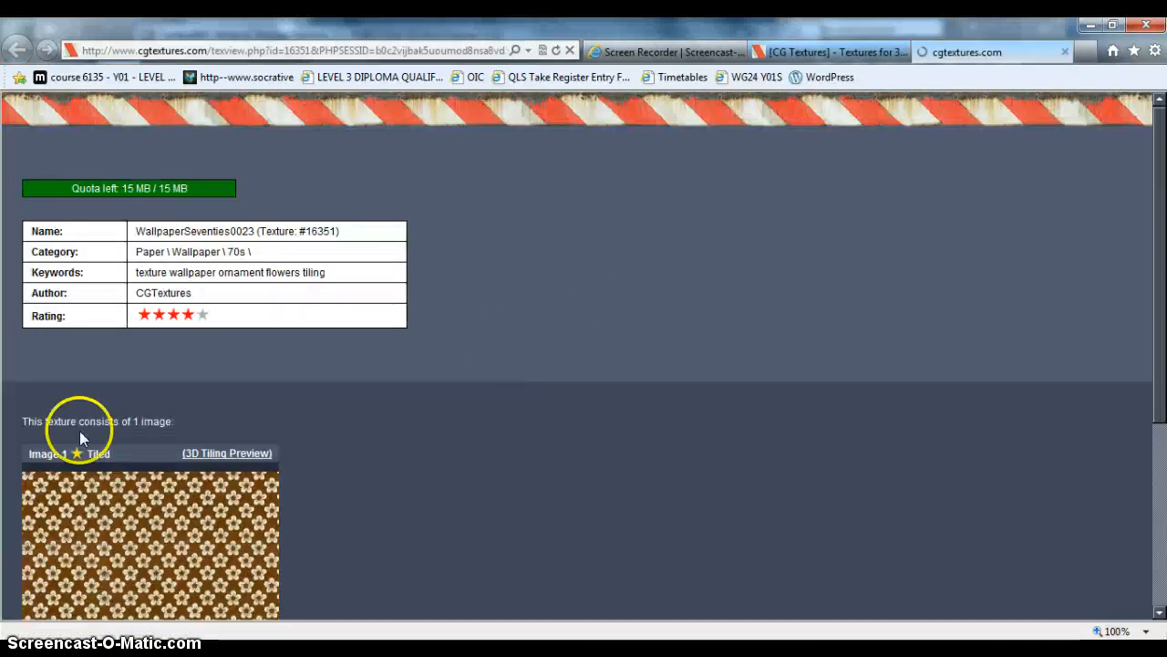
{"action": "mouse_move", "coordinate": [131, 469]}
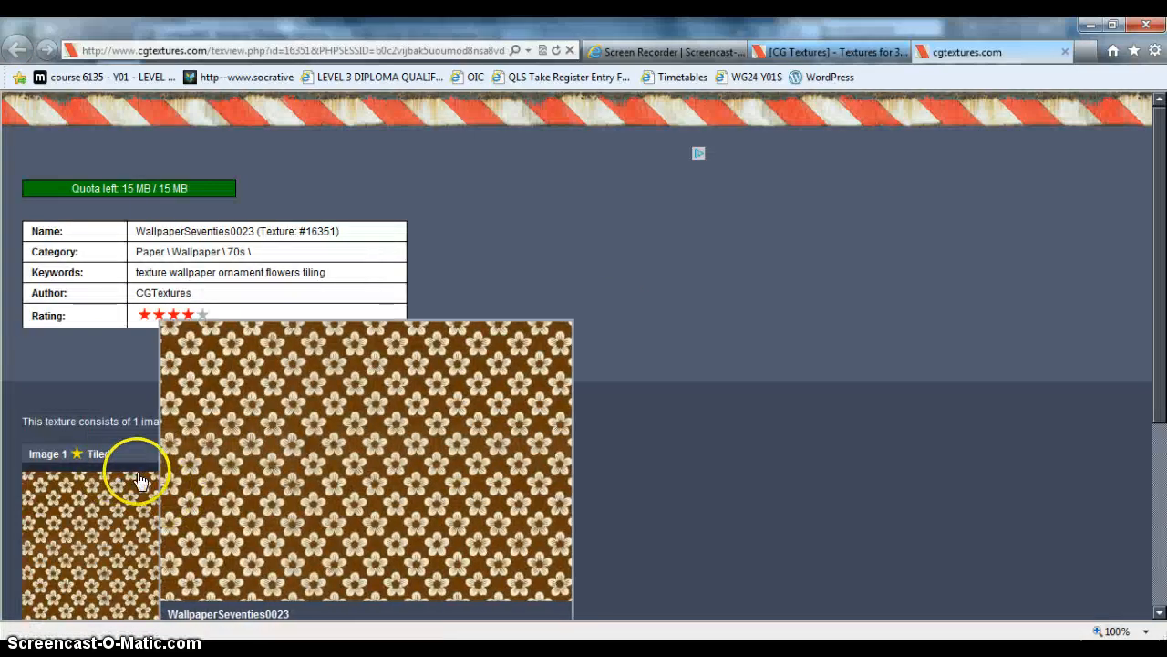
{"action": "scroll", "coordinate": [143, 497], "scroll_direction": "down", "scroll_amount": 3}
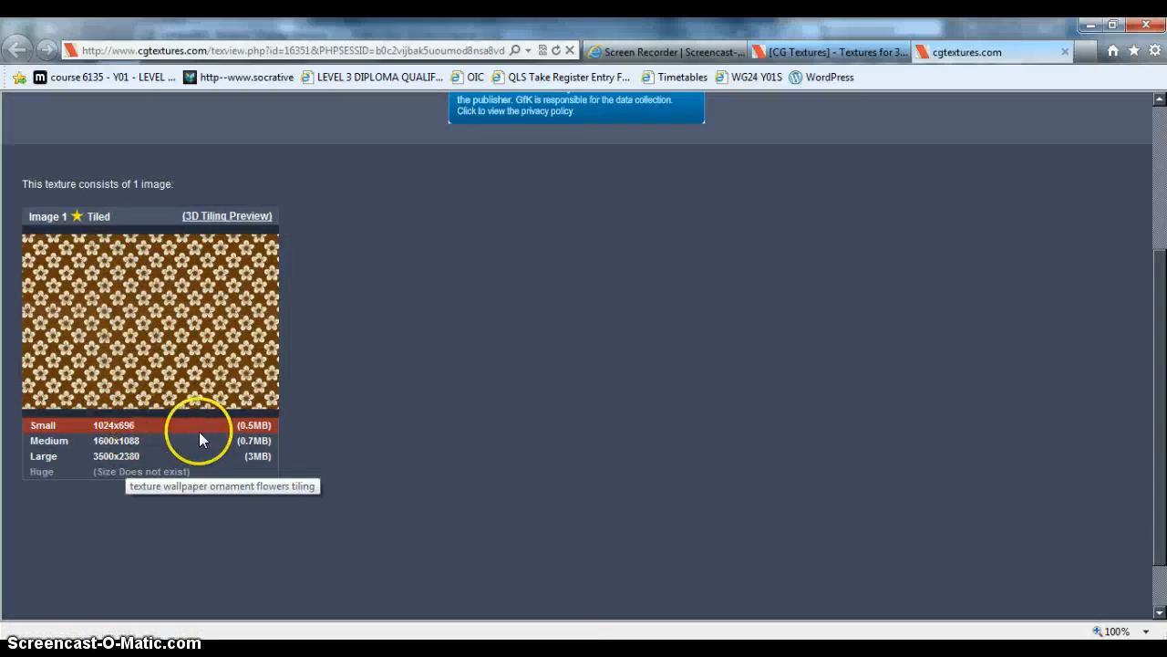
{"action": "mouse_move", "coordinate": [229, 377]}
{"action": "scroll", "coordinate": [222, 337], "scroll_direction": "up", "scroll_amount": 1}
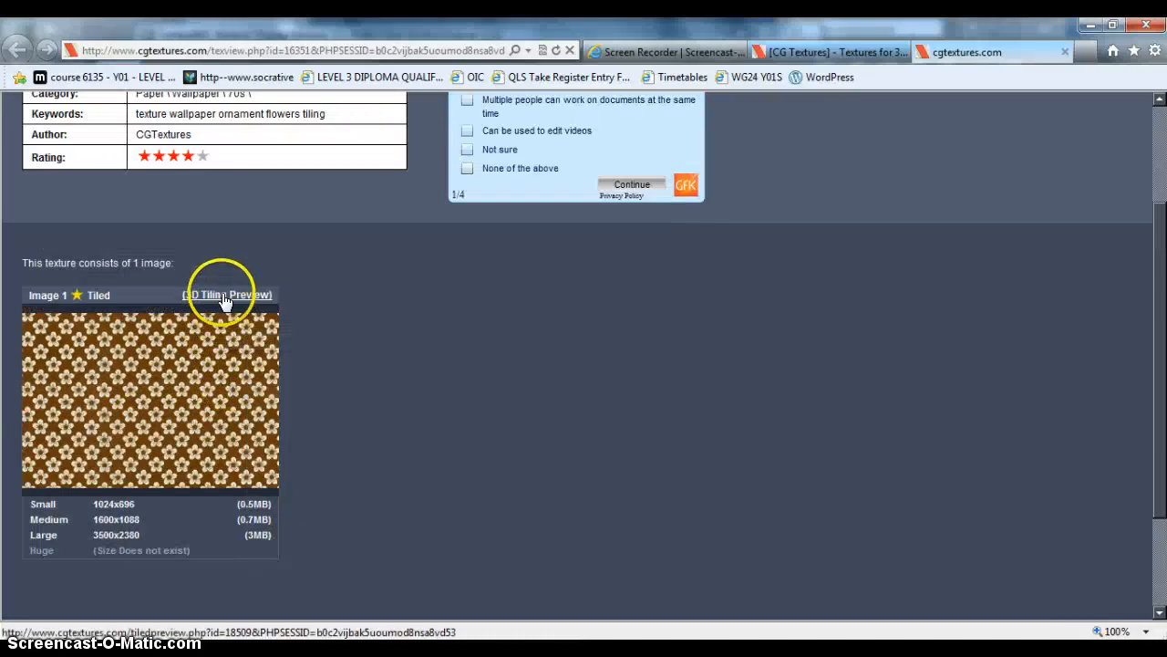
Step: Preview how the WallpaperSeventies0023 texture tiles and inspect it with 7x7 repetition
{"action": "left_click", "coordinate": [224, 294]}
{"action": "scroll", "coordinate": [633, 342], "scroll_direction": "down", "scroll_amount": 4}
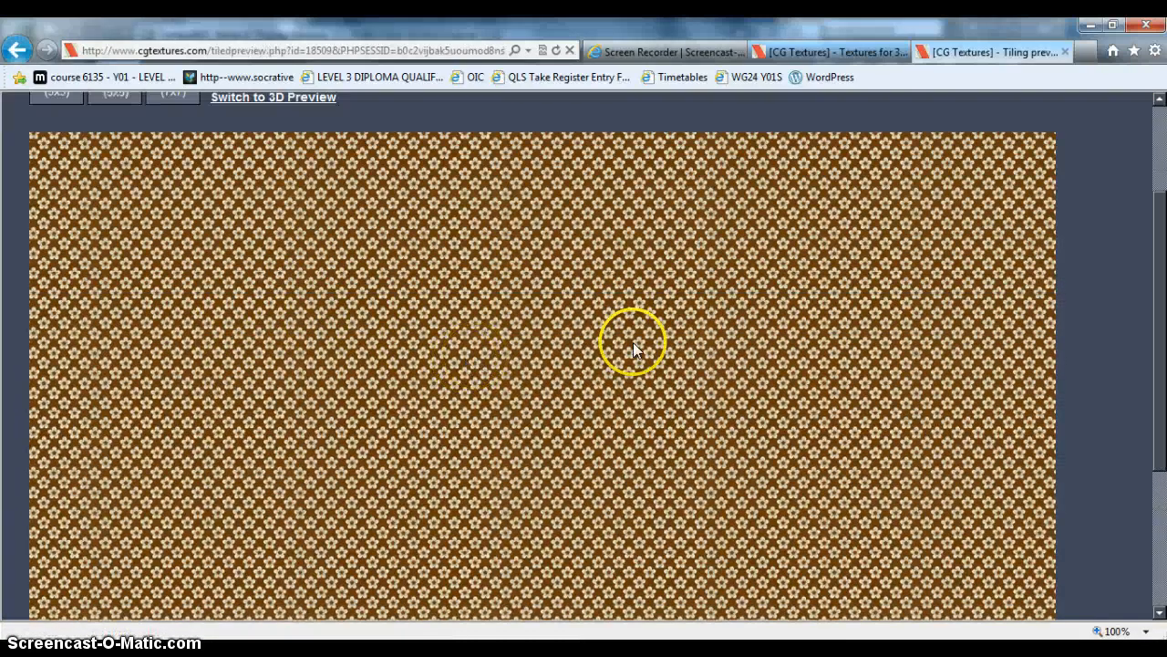
{"action": "scroll", "coordinate": [414, 337], "scroll_direction": "up", "scroll_amount": 4}
{"action": "left_click", "coordinate": [173, 234]}
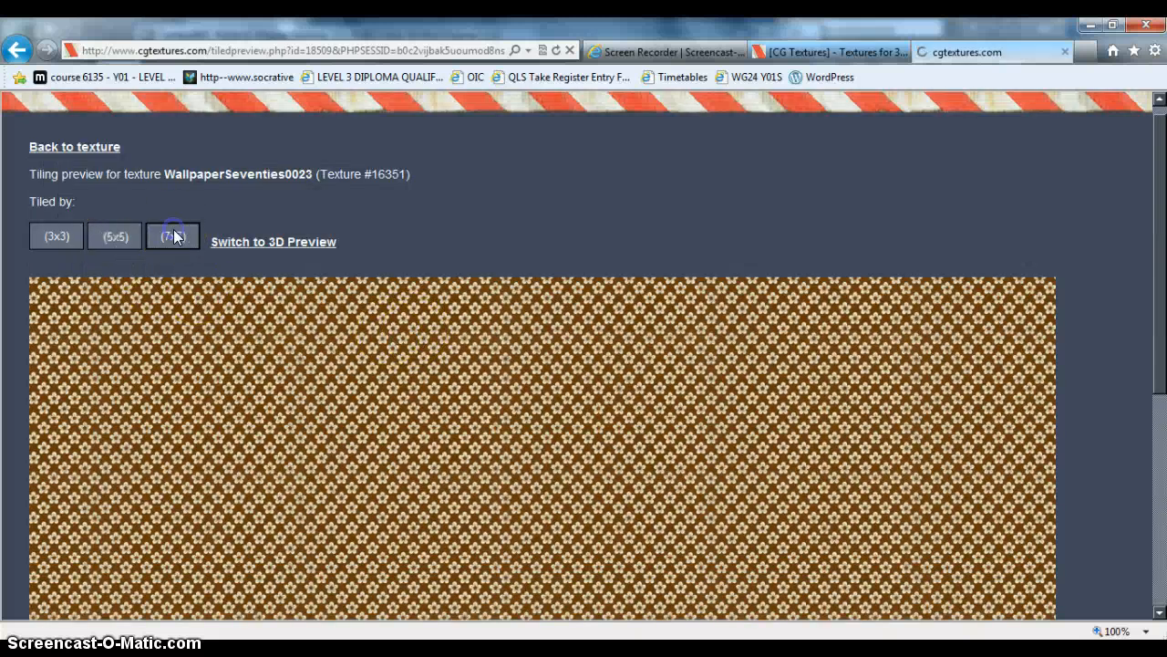
{"action": "scroll", "coordinate": [270, 372], "scroll_direction": "down", "scroll_amount": 3}
{"action": "scroll", "coordinate": [270, 372], "scroll_direction": "up", "scroll_amount": 3}
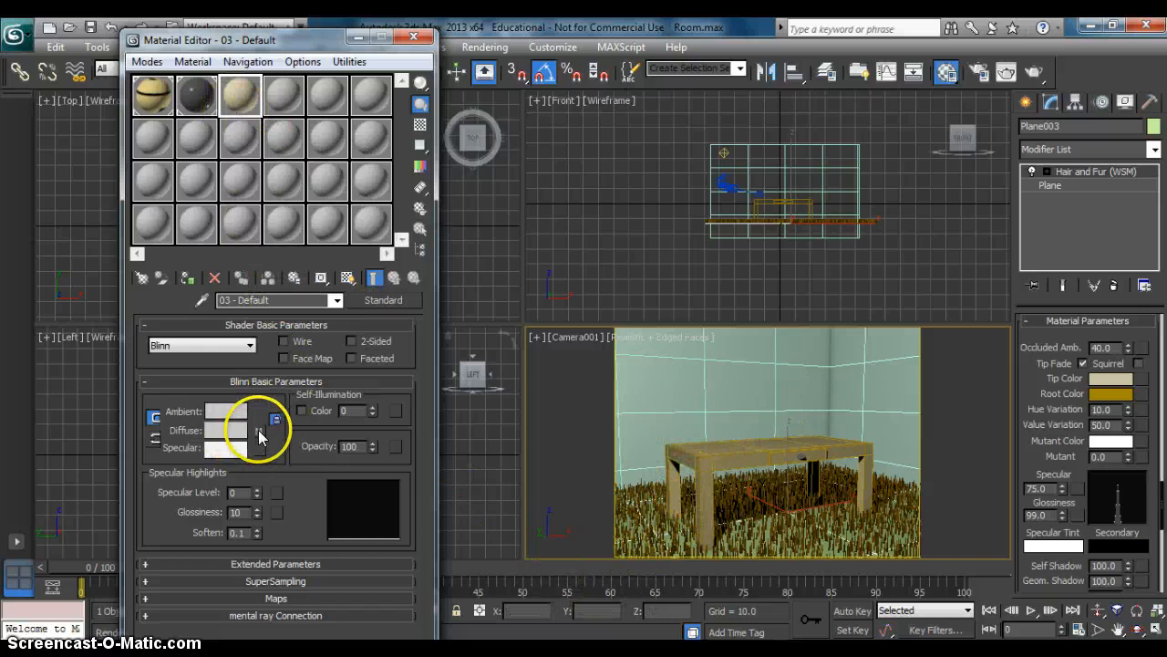
{"action": "left_click", "coordinate": [278, 101]}
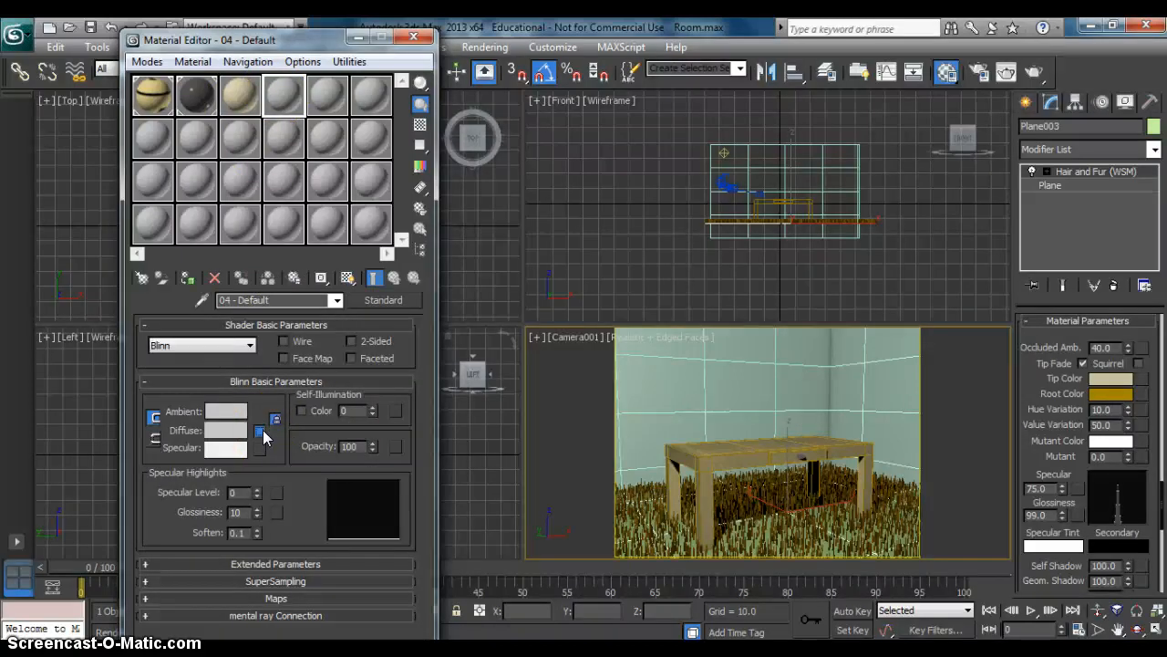
{"action": "left_click", "coordinate": [261, 431]}
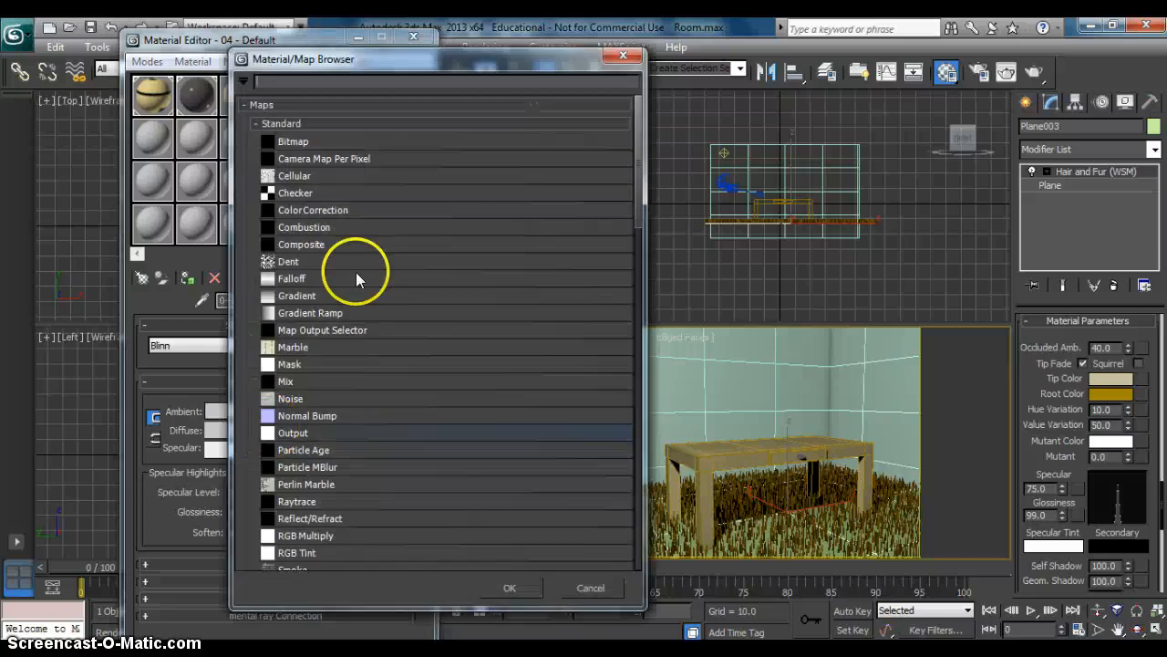
{"action": "double_click", "coordinate": [293, 144]}
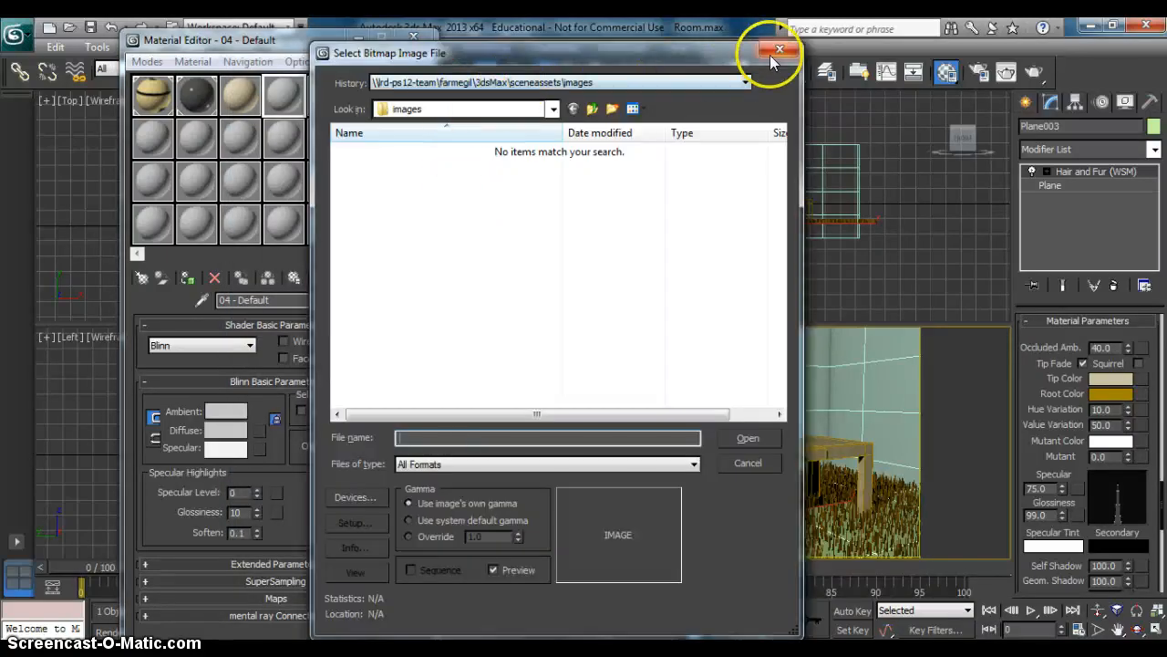
{"action": "left_click", "coordinate": [779, 49]}
Step: Set the U and V tiling of the 03 - Default material's diffuse wallpaper bitmap to 1.0
{"action": "left_click", "coordinate": [241, 97]}
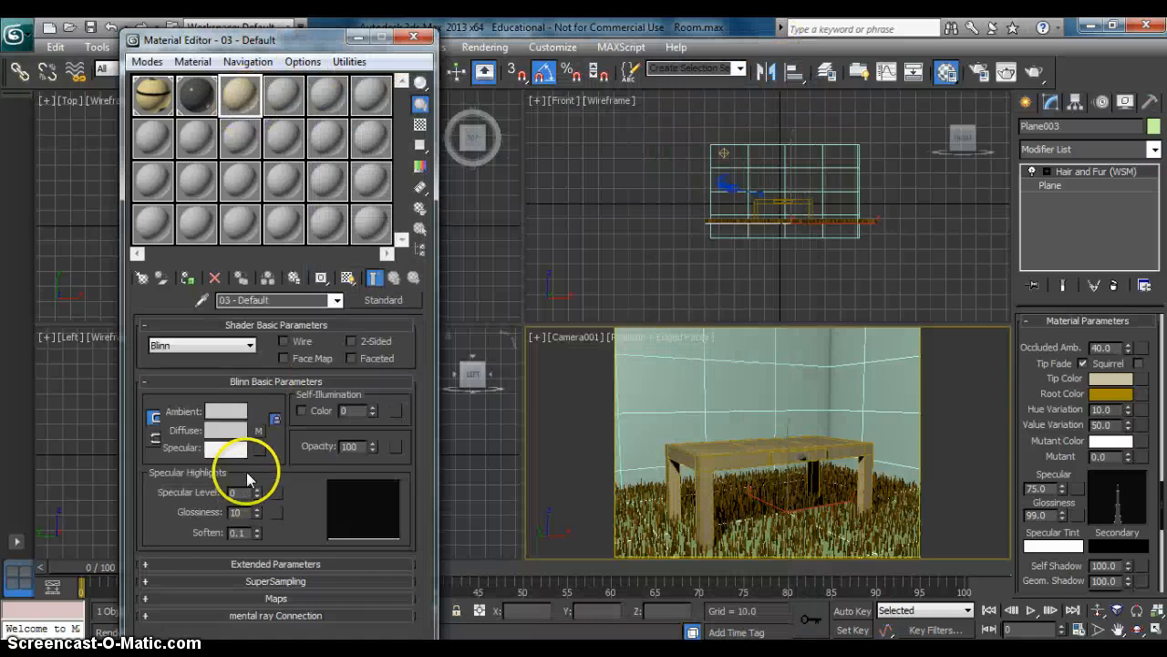
{"action": "left_click", "coordinate": [259, 430]}
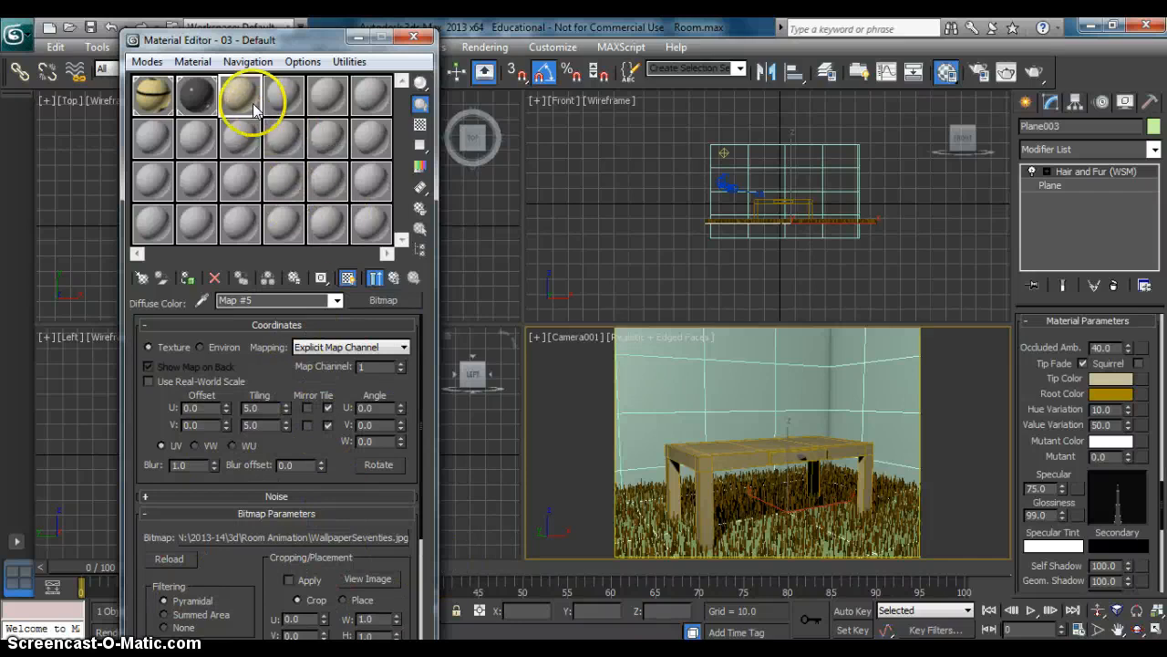
{"action": "left_click_drag", "start_coordinate": [265, 409], "coordinate": [196, 425]}
{"action": "type", "text": "11"}
{"action": "left_click", "coordinate": [263, 408]}
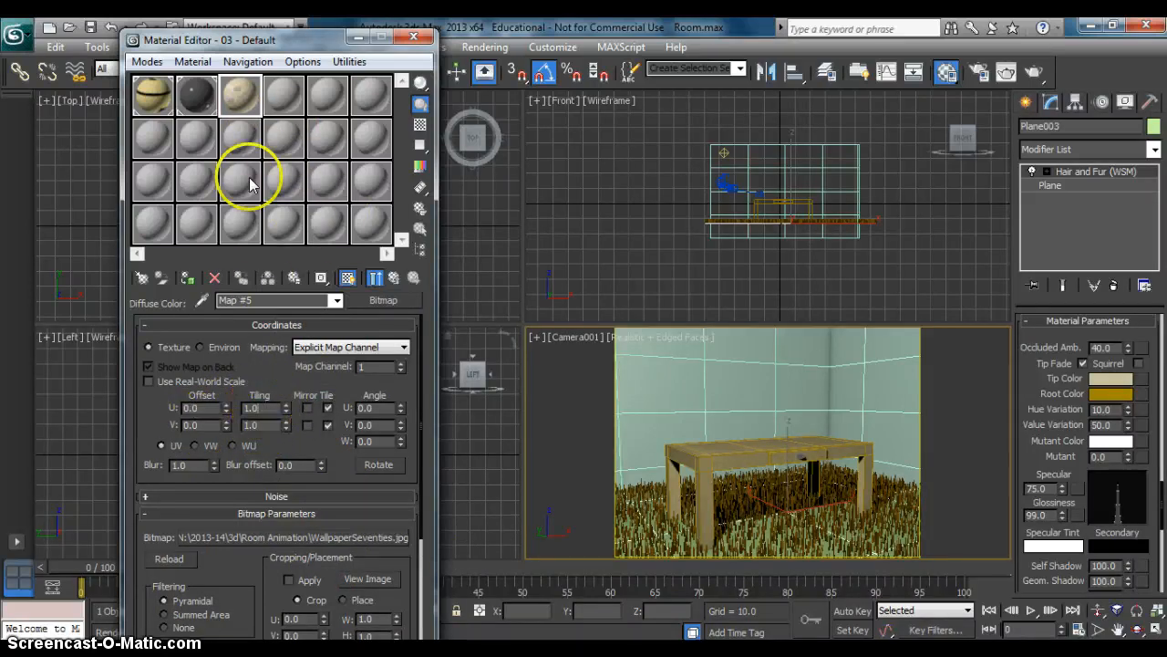
Step: Apply the 03 - Default wallpaper material to both walls in the camera view and show it shaded in the viewport
{"action": "left_click_drag", "start_coordinate": [247, 91], "coordinate": [659, 346]}
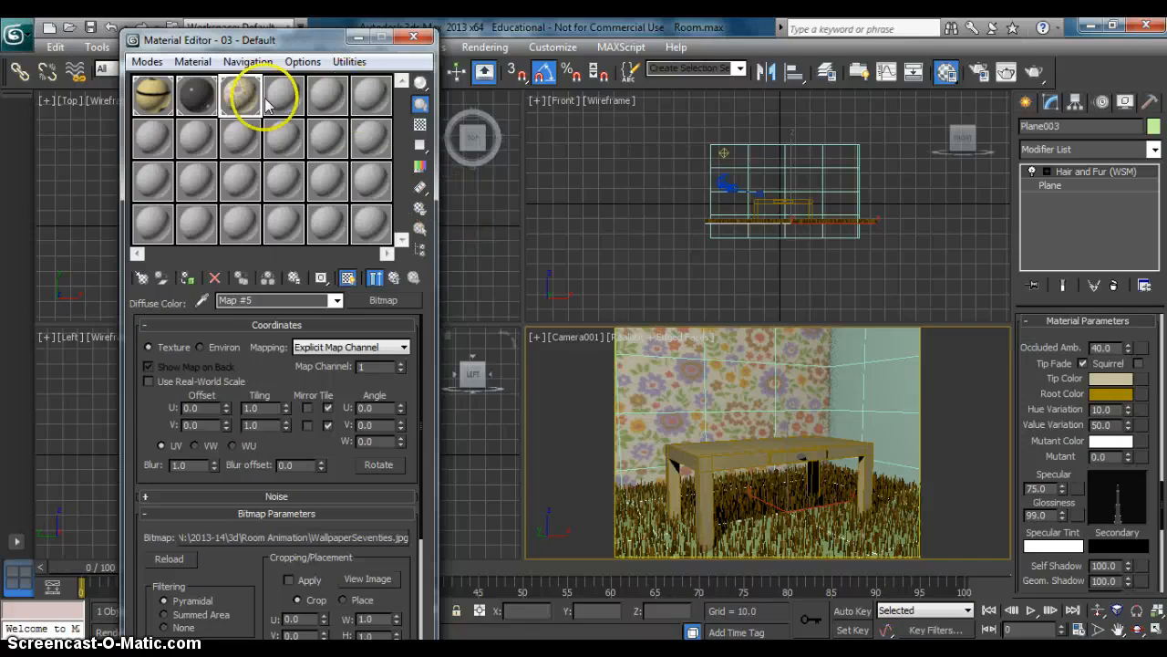
{"action": "left_click_drag", "start_coordinate": [242, 95], "coordinate": [863, 388]}
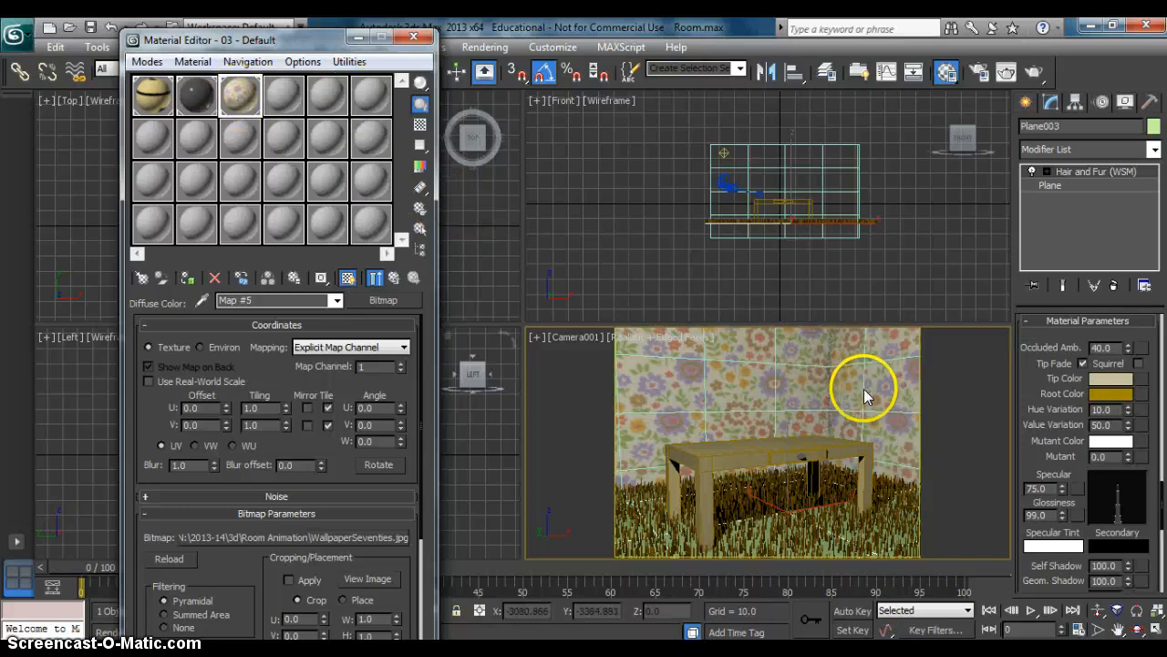
{"action": "left_click", "coordinate": [347, 279]}
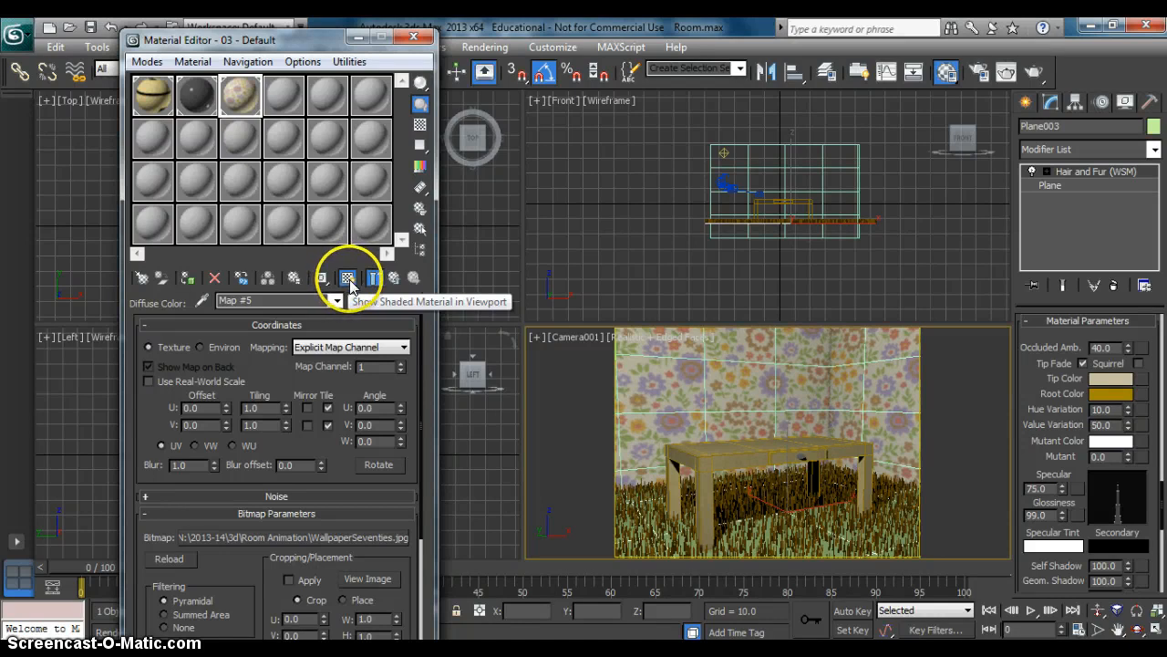
Step: Set the wallpaper bitmap's U and V tiling to 5, and reopen the diffuse map from its parent material
{"action": "left_click_drag", "start_coordinate": [267, 407], "coordinate": [233, 407]}
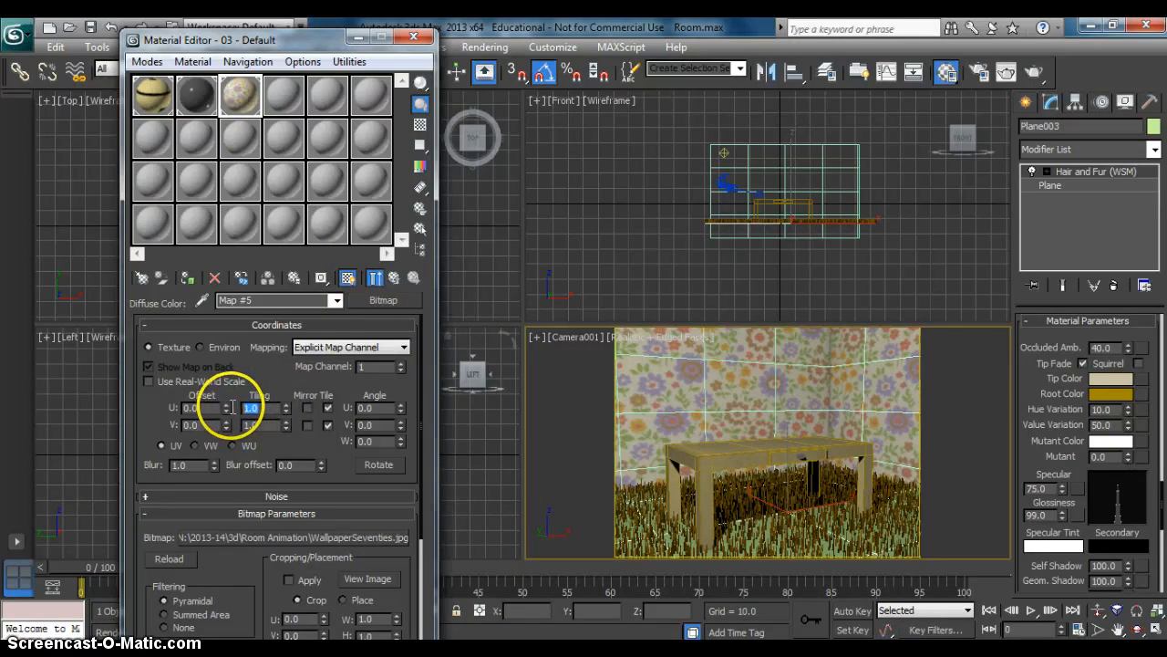
{"action": "type", "text": "5"}
{"action": "key", "text": "Tab"}
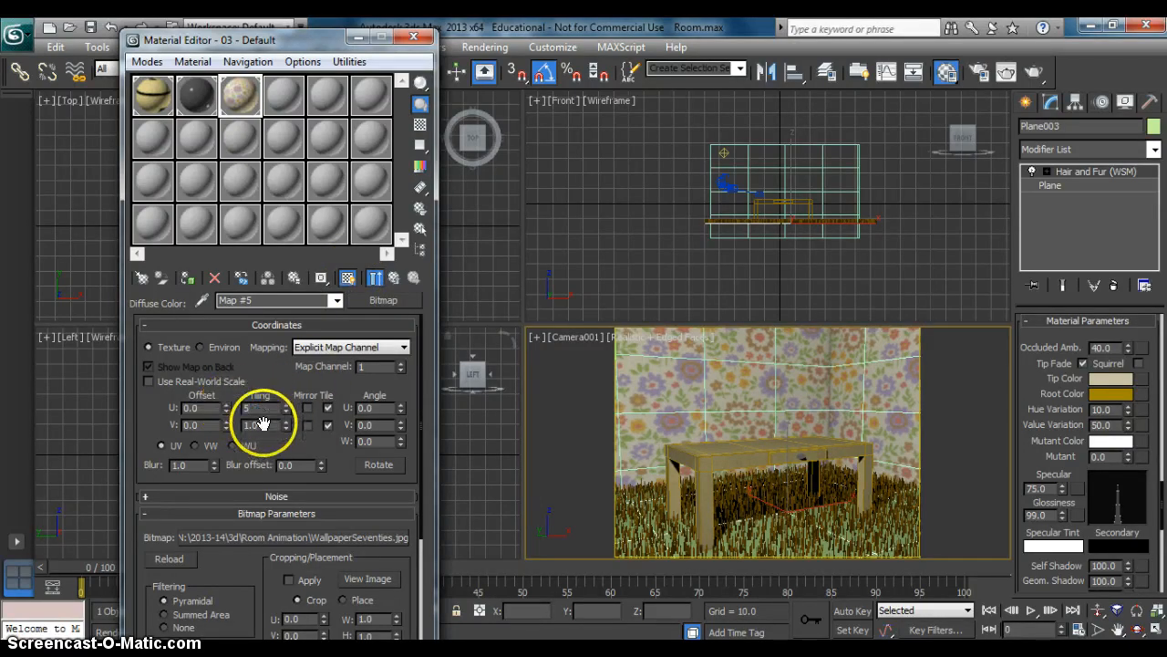
{"action": "type", "text": "5"}
{"action": "key", "text": "Return"}
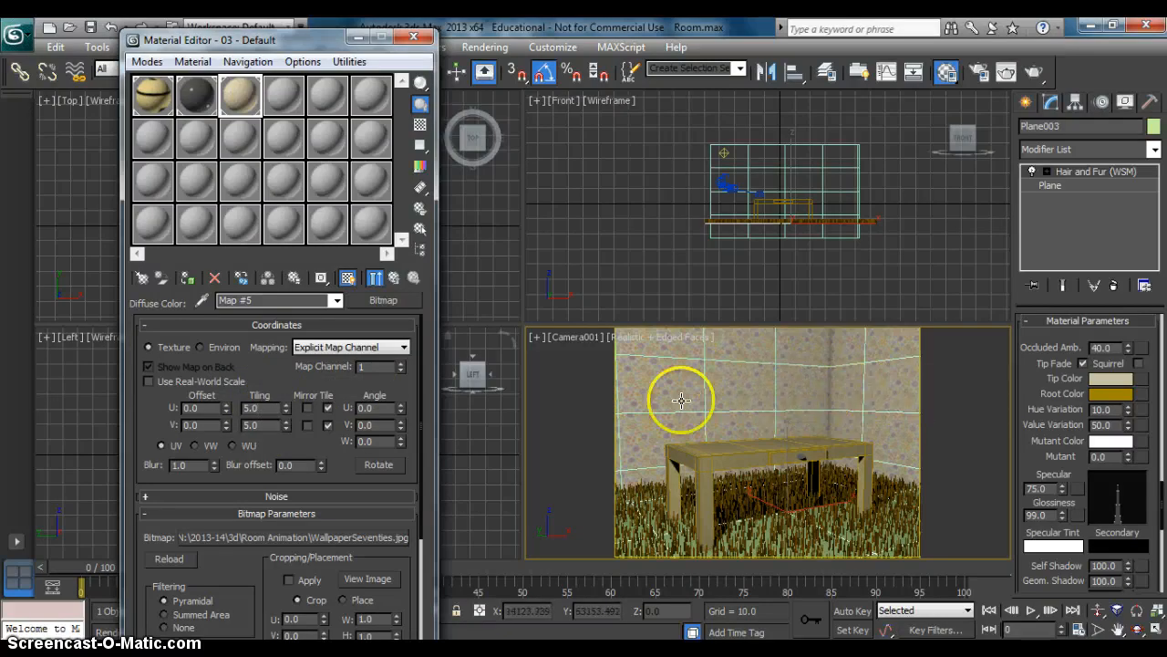
{"action": "left_click", "coordinate": [393, 278]}
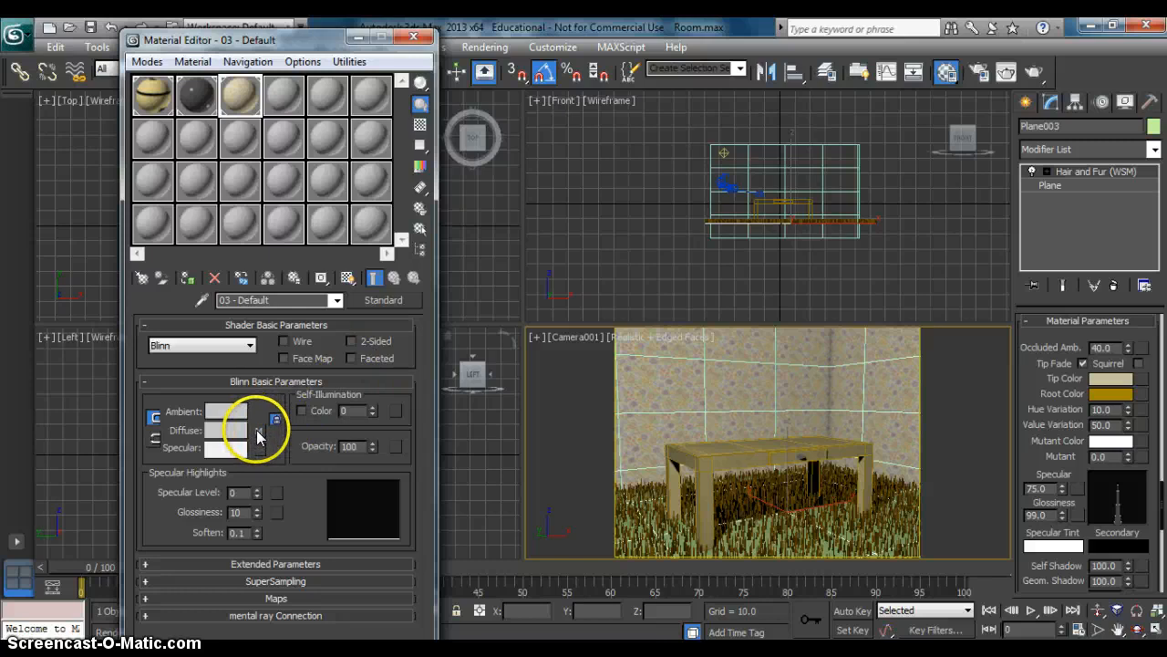
{"action": "left_click", "coordinate": [258, 434]}
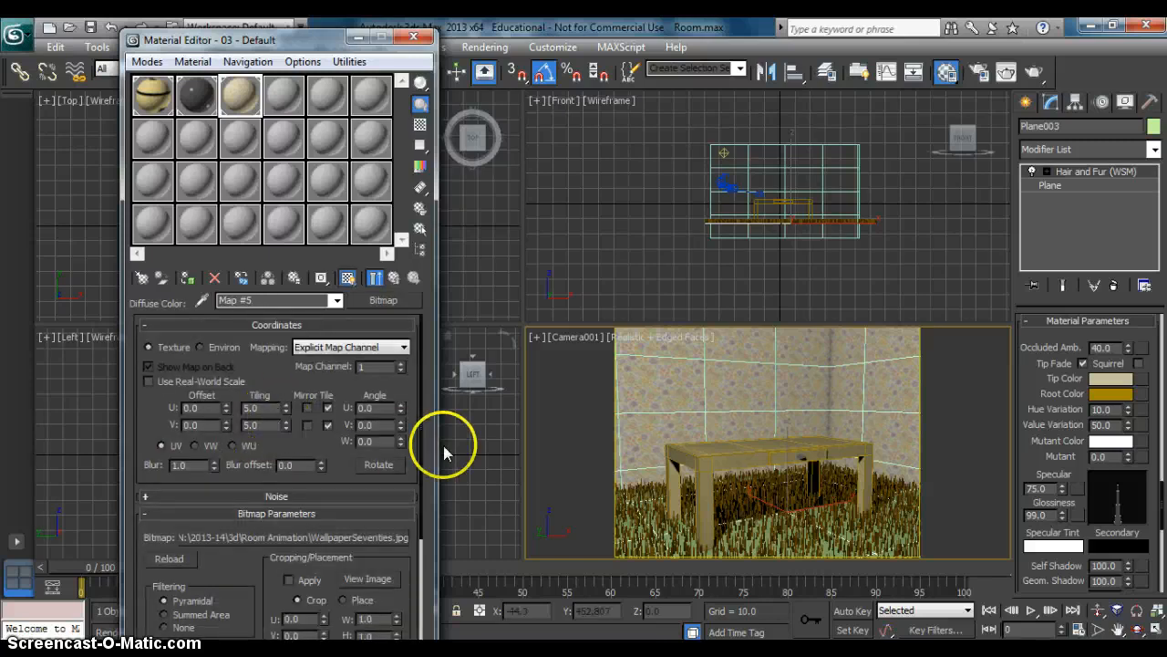